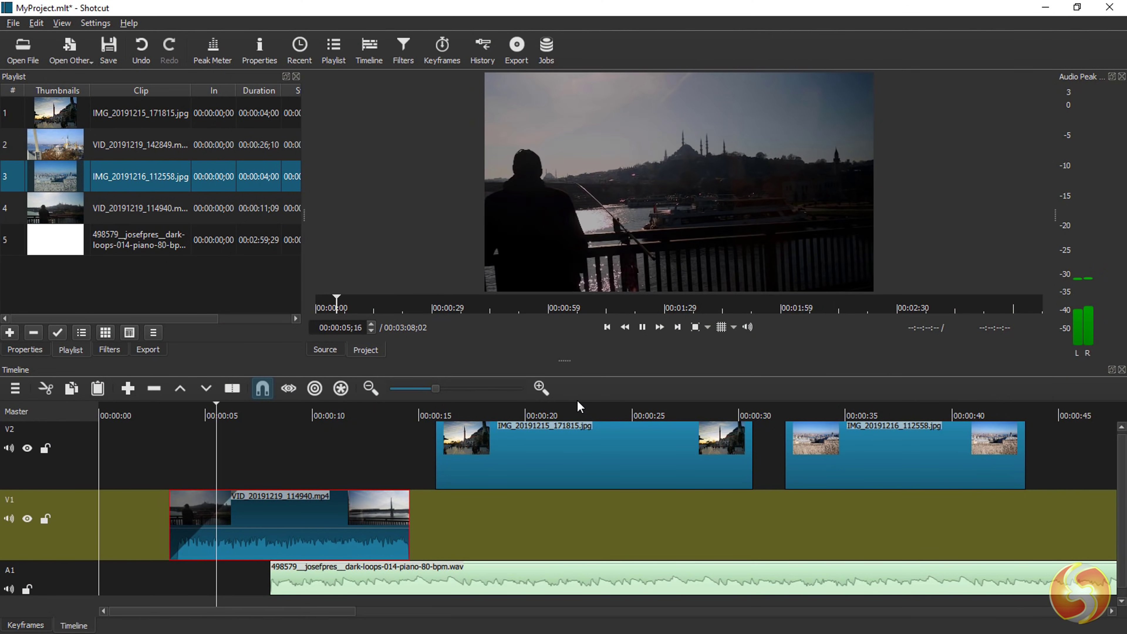
Pause the preview of the finished MyProject with the warm orange mosque photo.
left_click(642, 327)
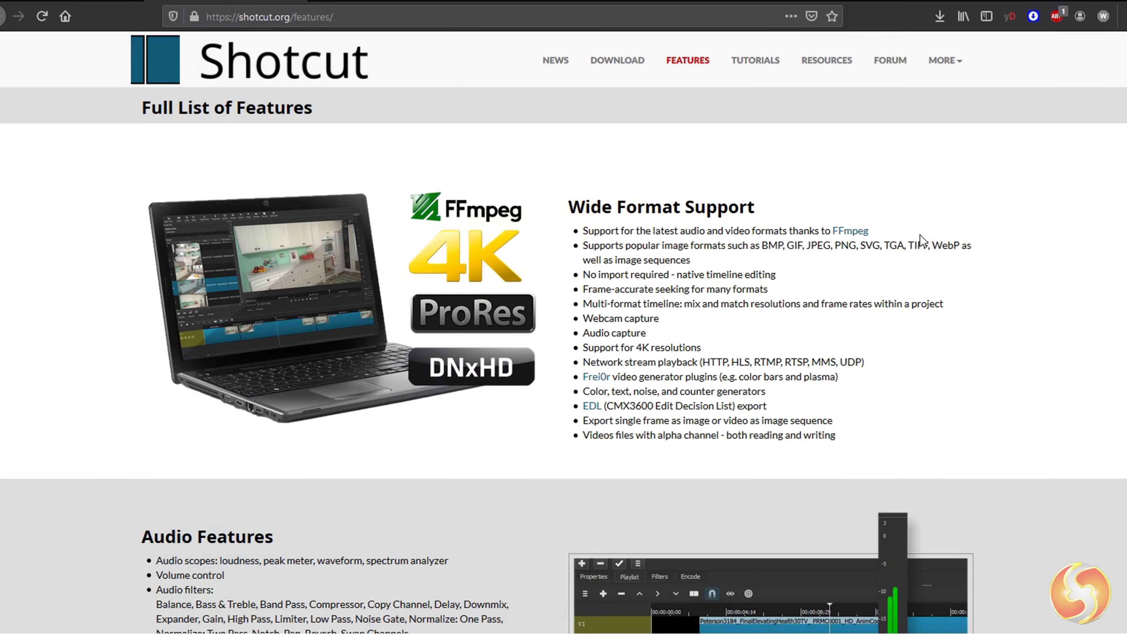
Scroll through the audio, video and platform sections of the shotcut.org features page.
scroll(920, 235, "down", 5)
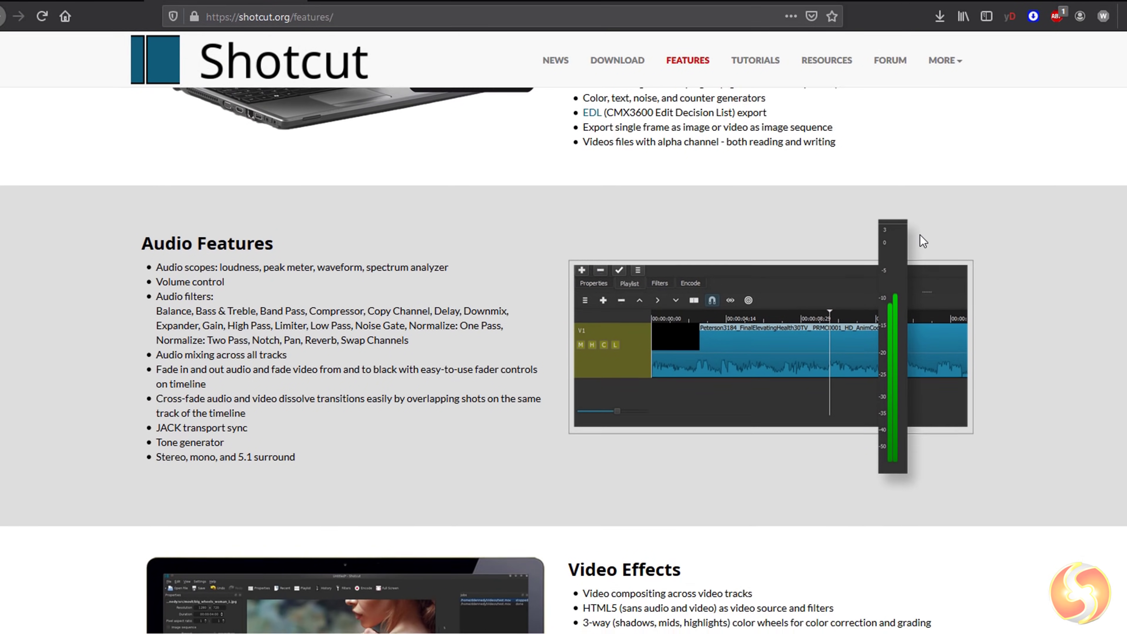
scroll(921, 234, "down", 10)
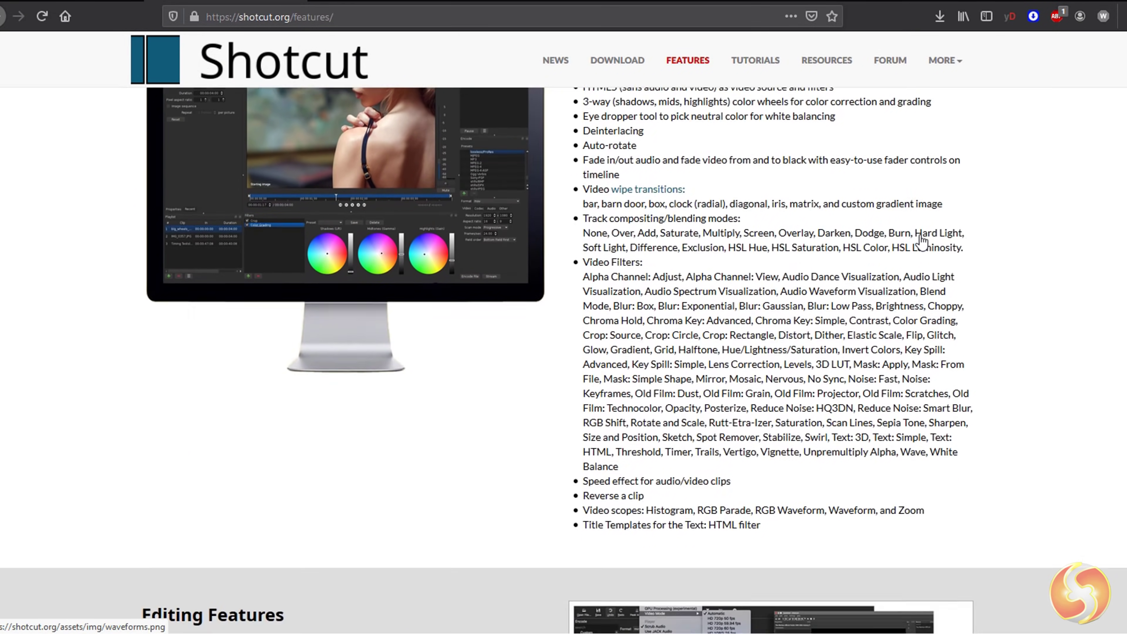
scroll(922, 242, "down", 10)
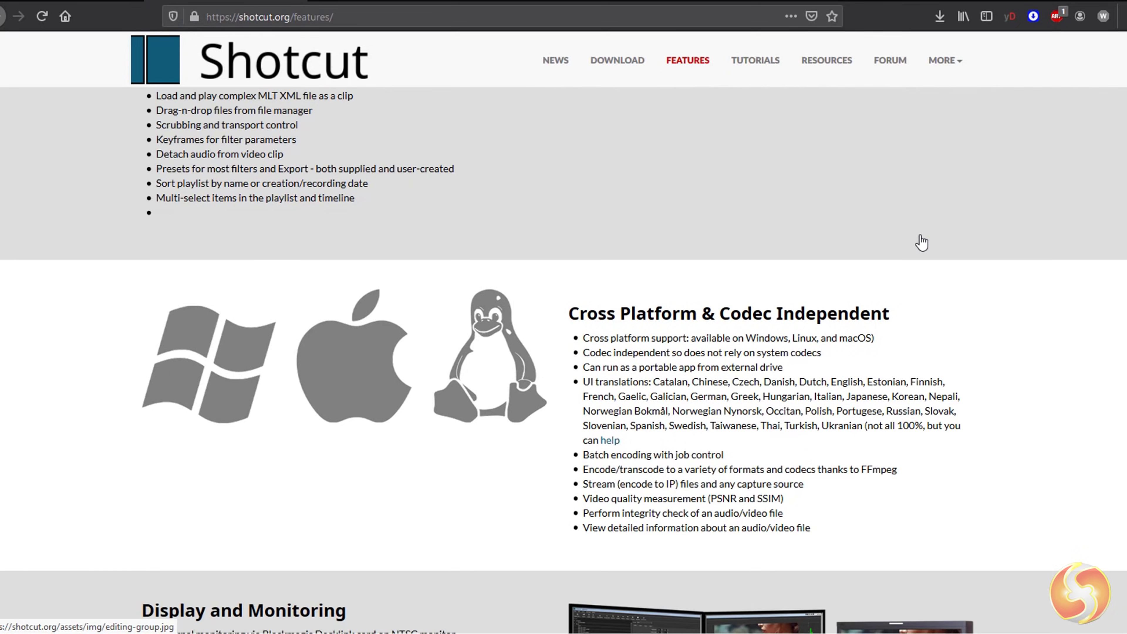
scroll(922, 242, "down", 2)
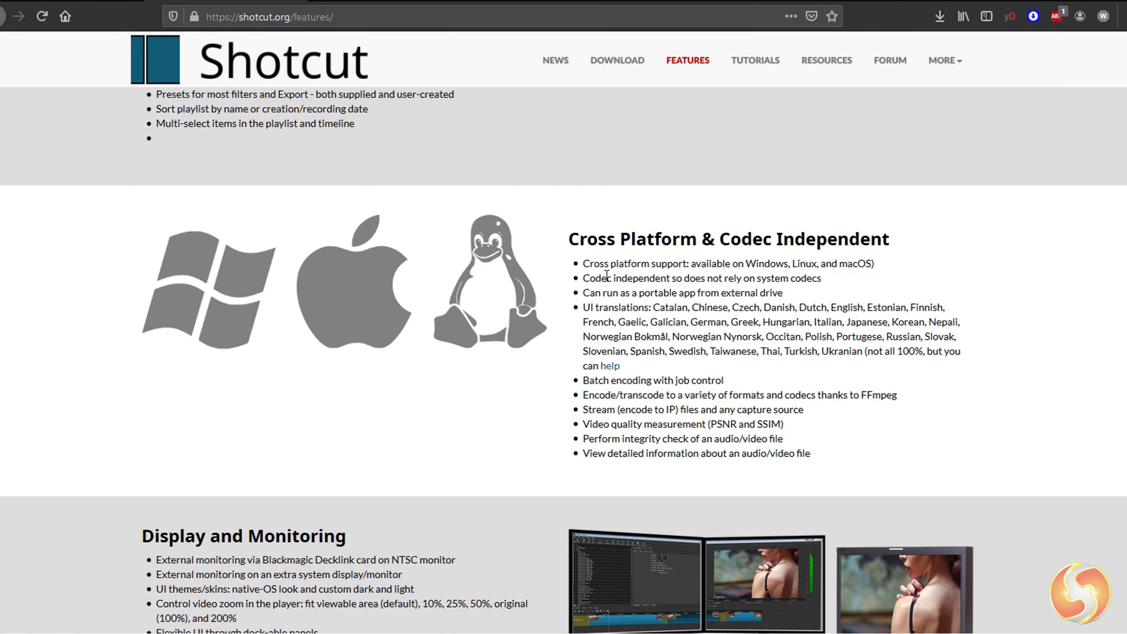
left_click_drag(786, 263, 874, 263)
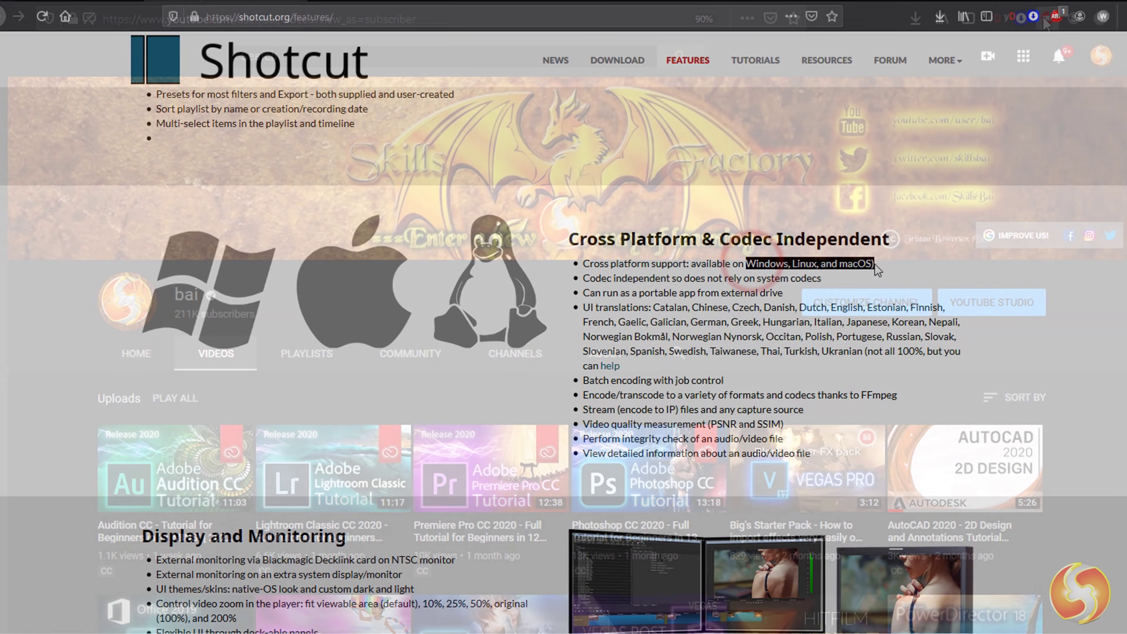
scroll(749, 311, "down", 3)
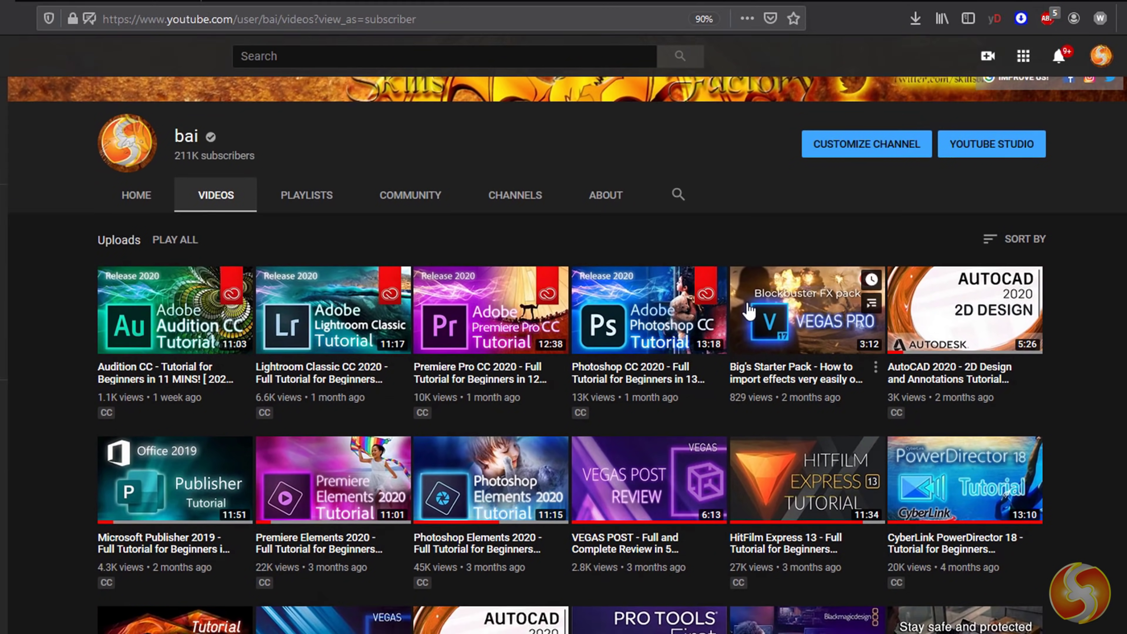
scroll(750, 311, "down", 12)
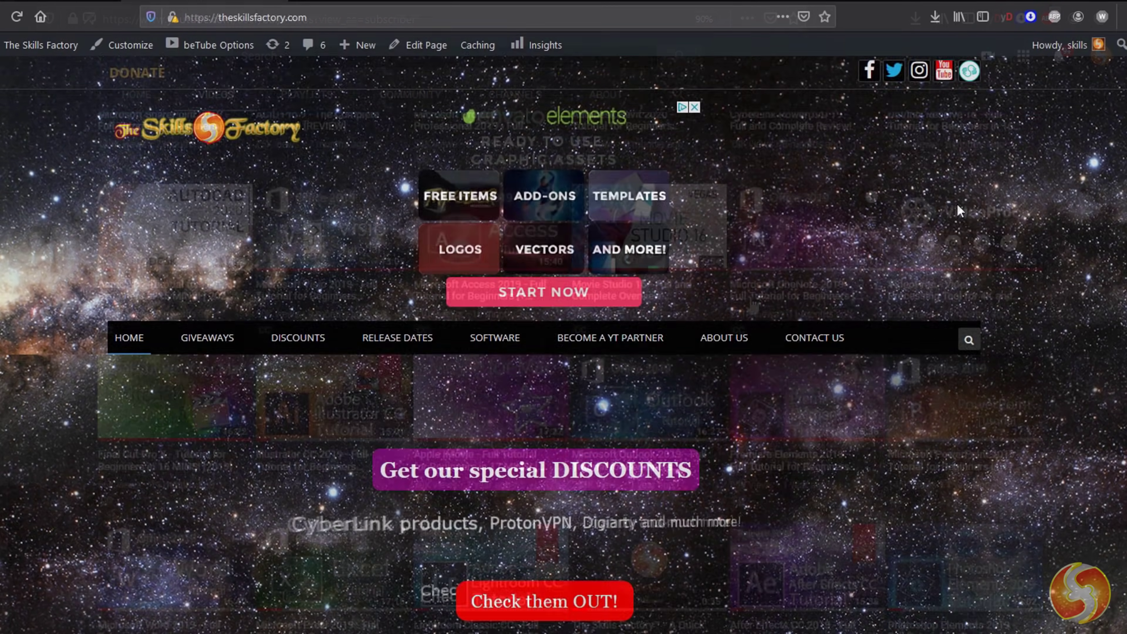
scroll(958, 204, "down", 10)
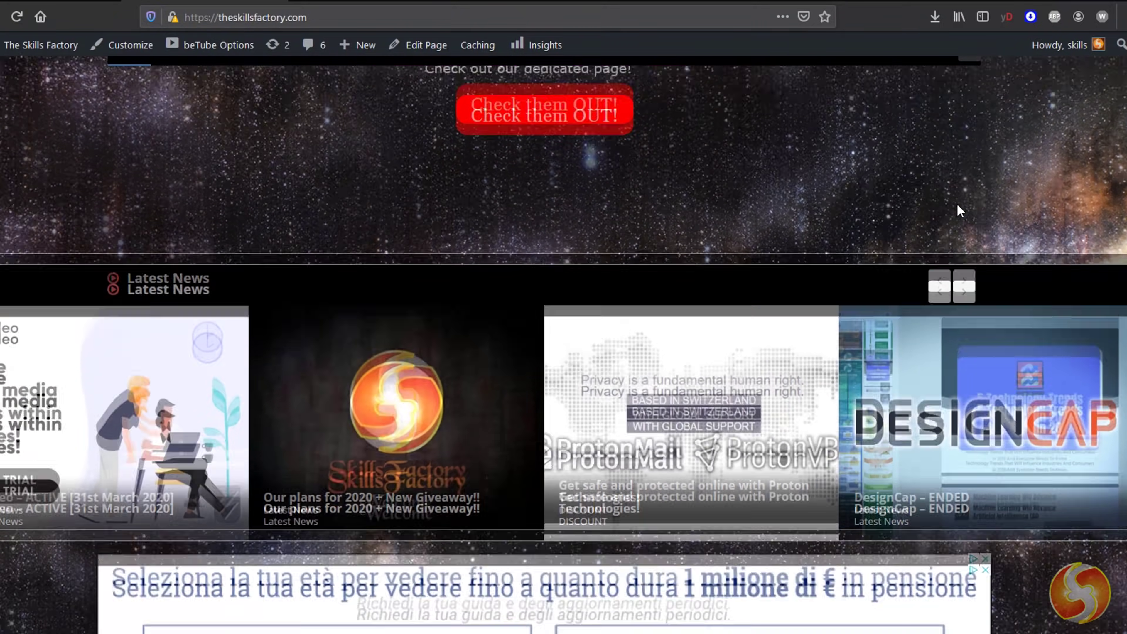
scroll(957, 203, "down", 15)
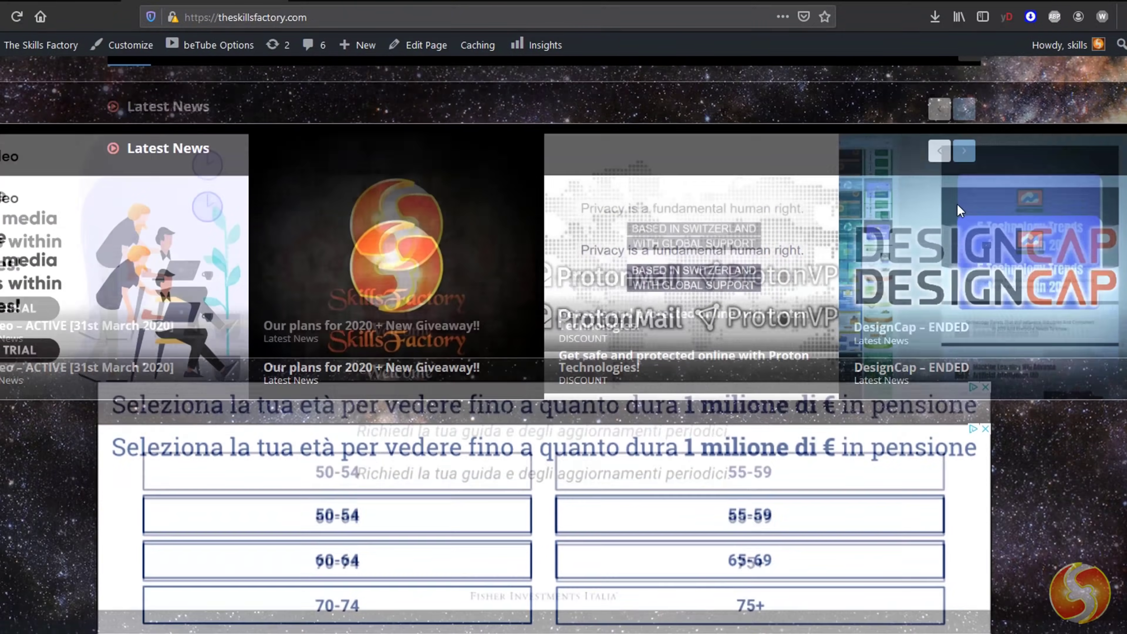
scroll(958, 203, "down", 10)
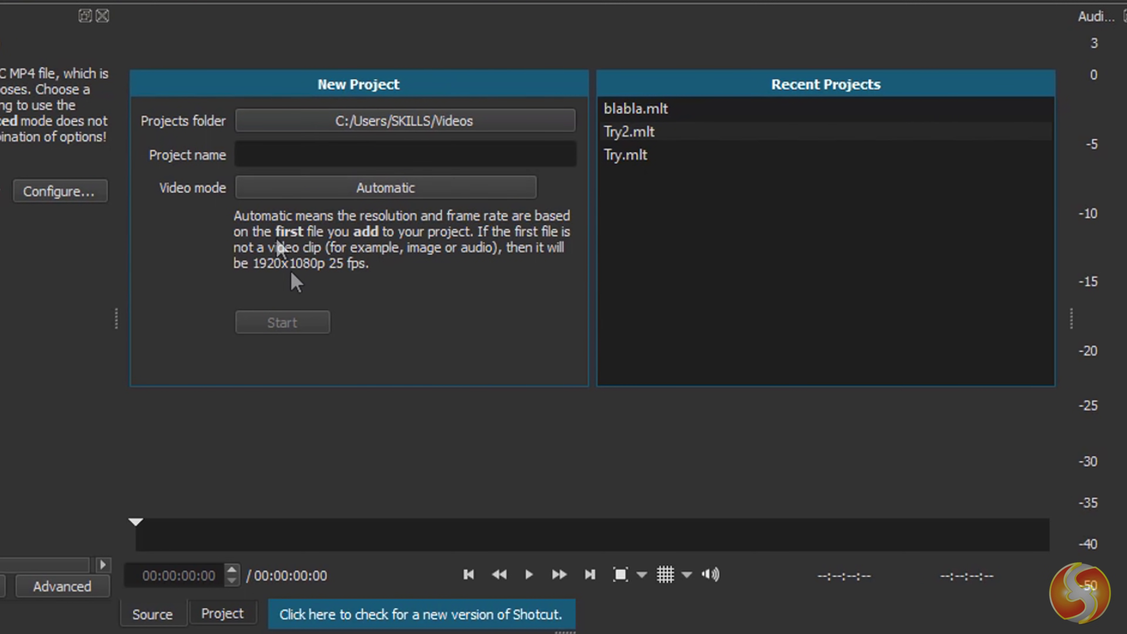
Check the projects folder location and leave it unchanged.
left_click(699, 115)
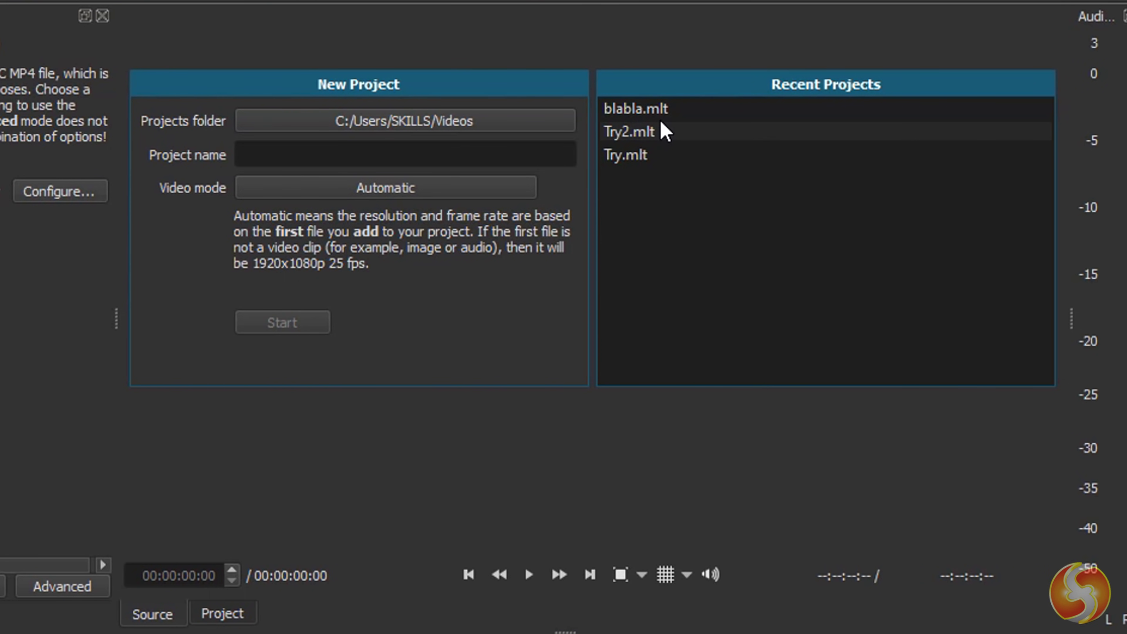
left_click(444, 123)
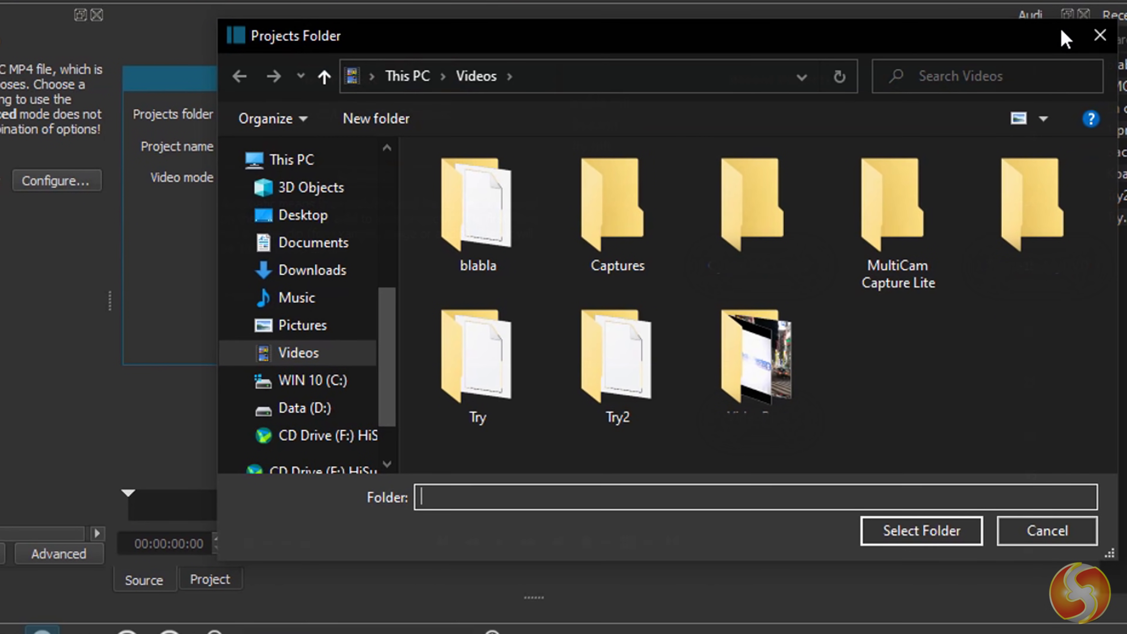
left_click(1099, 35)
Name the project MyProject, set video mode HD 1080p 29.97 fps, and start it.
left_click(269, 149)
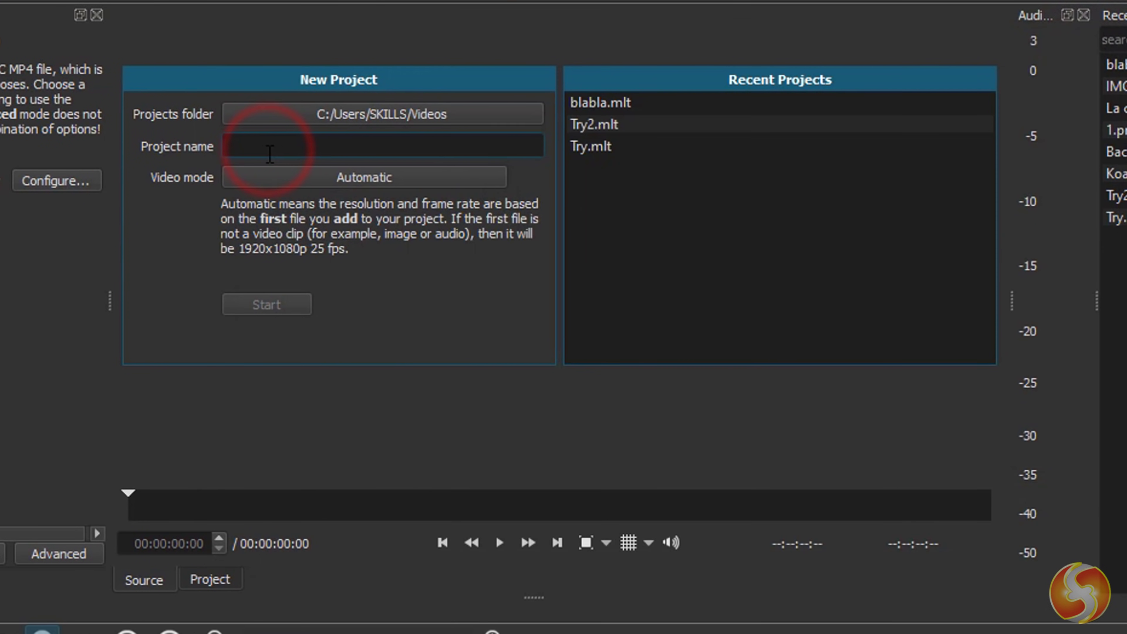
type("MyProject")
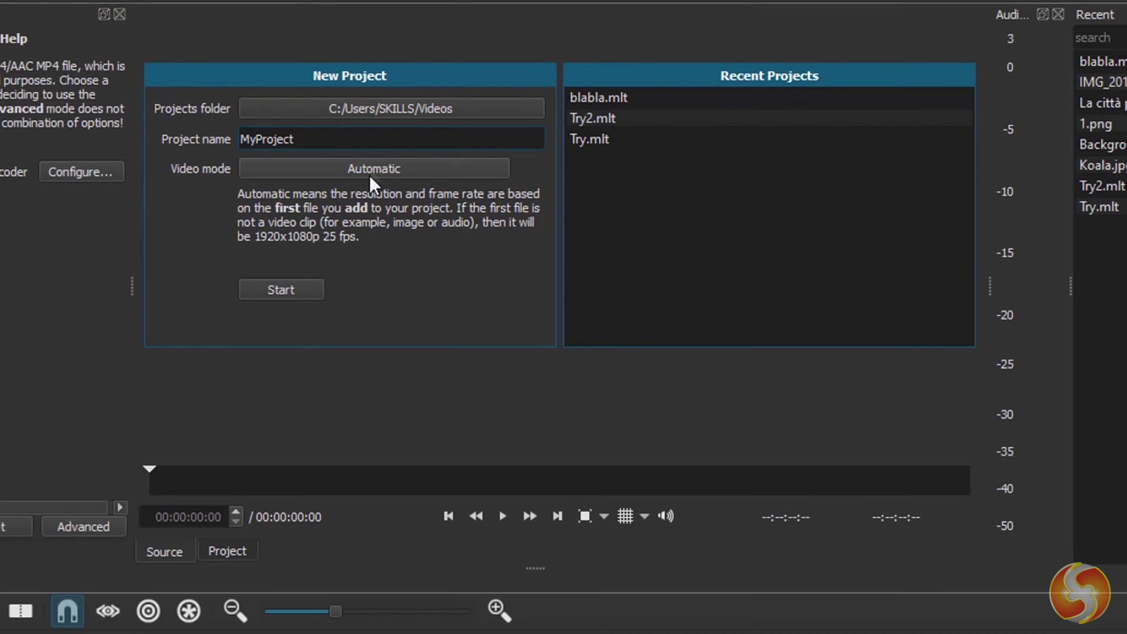
left_click(347, 178)
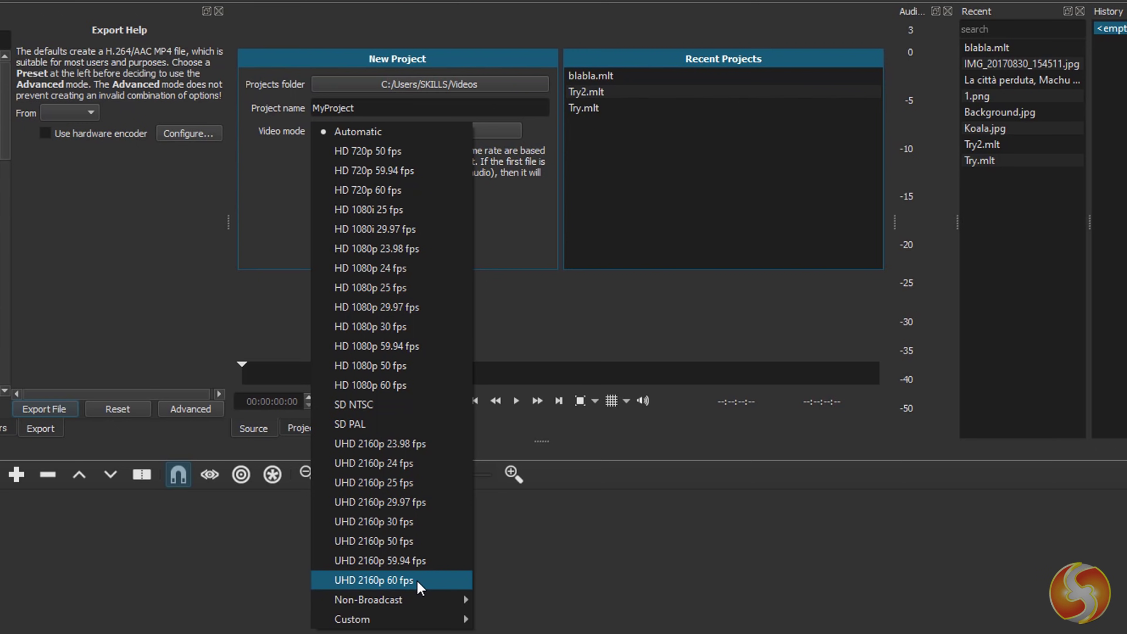
left_click(364, 307)
left_click(345, 225)
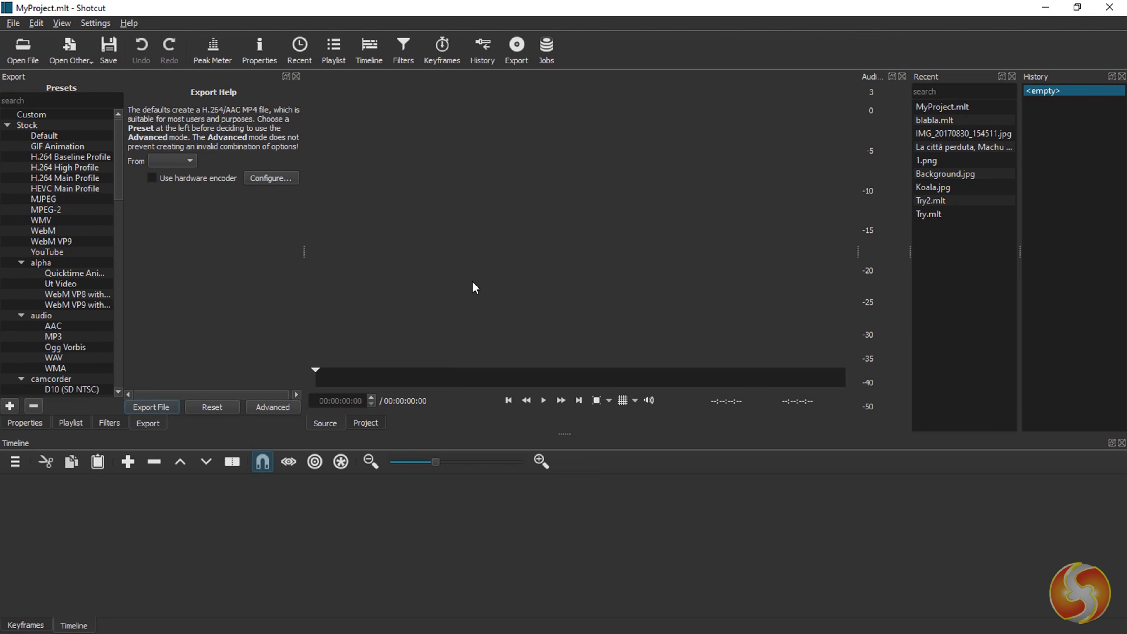
Add the IMG_20191215_171815.jpg photo and the remaining media files from Explorer to the playlist.
left_click(66, 424)
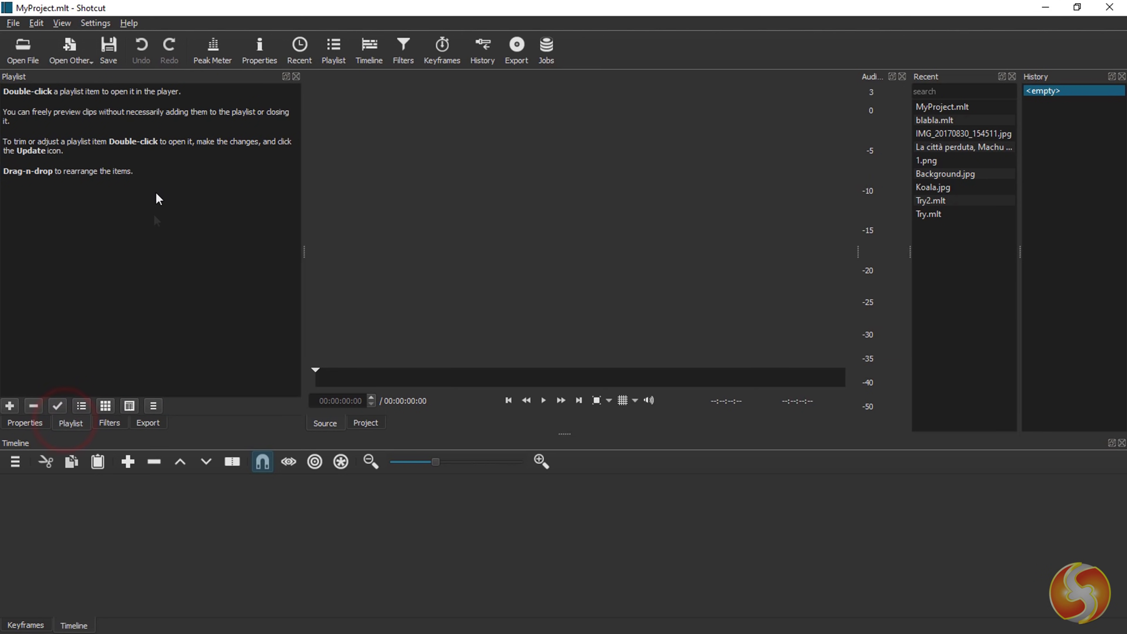
key("alt+Tab")
left_click_drag(662, 216, 131, 181)
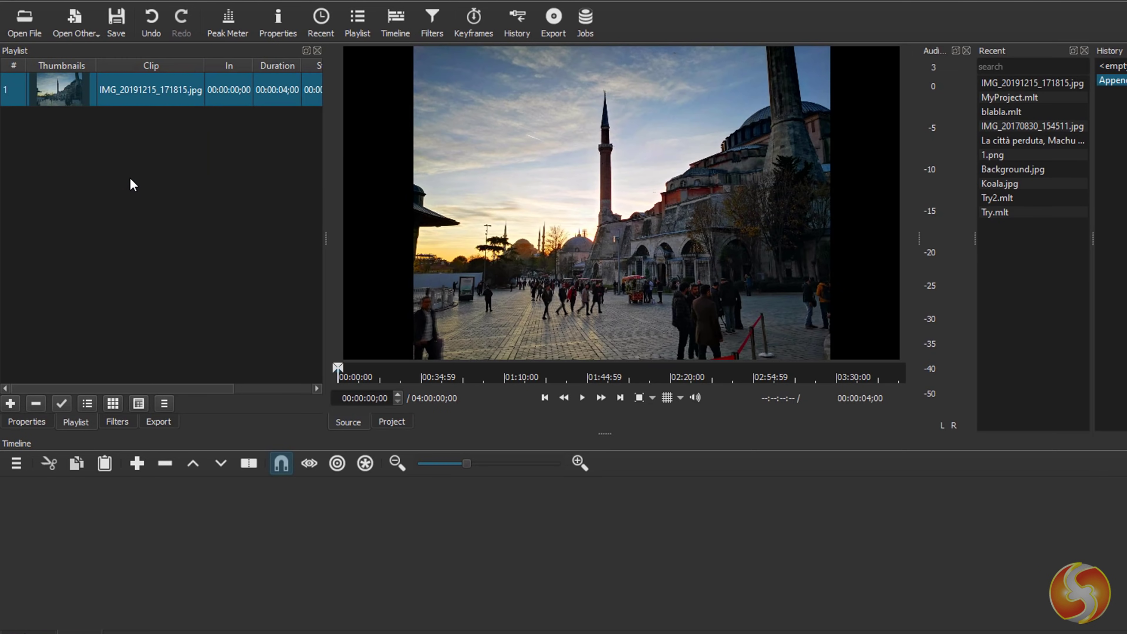
left_click(692, 247, "shift")
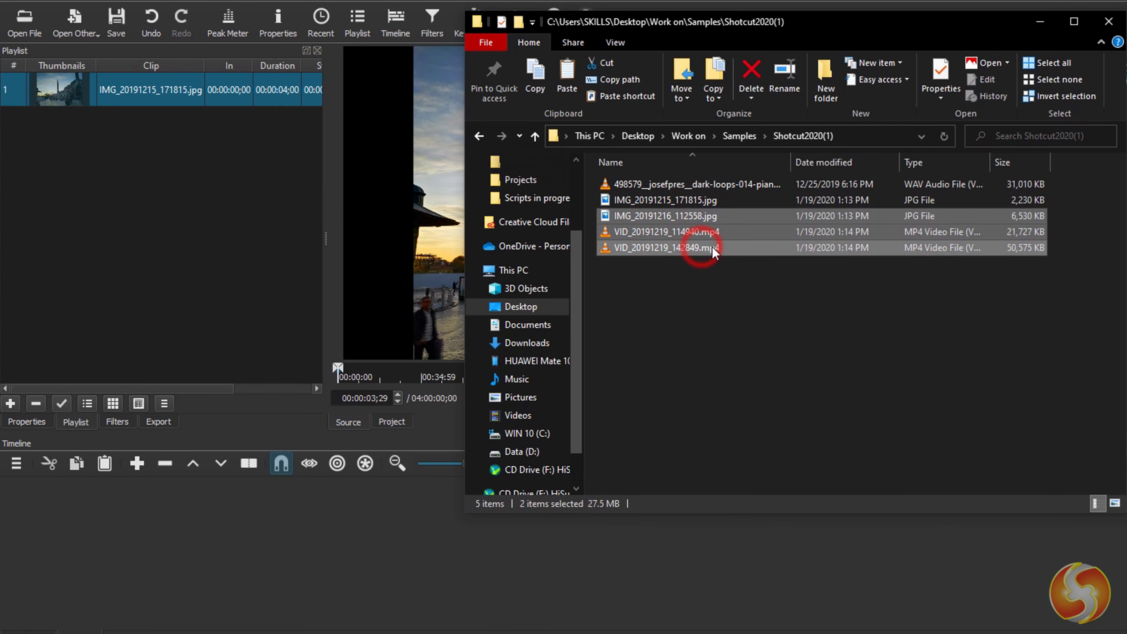
left_click_drag(692, 246, 176, 216)
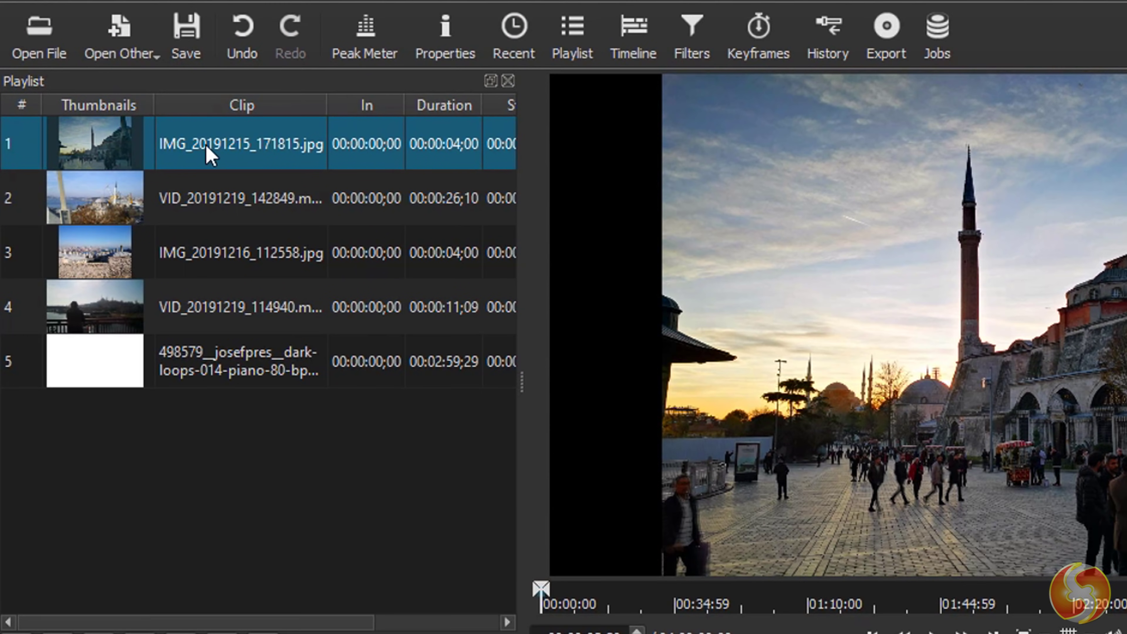
Close the History and Audio Peak Meter side panels to widen the preview.
left_click(211, 198)
mouse_move(259, 622)
left_mouse_down()
mouse_move(383, 622)
mouse_move(251, 624)
left_mouse_up()
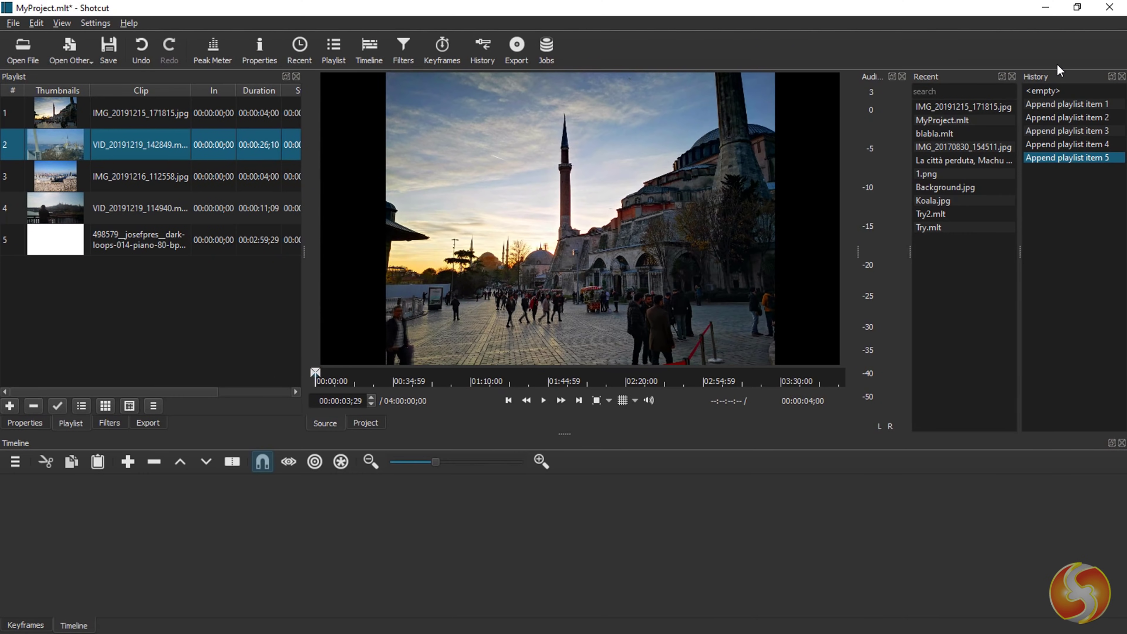
left_click_drag(1077, 79, 1042, 129)
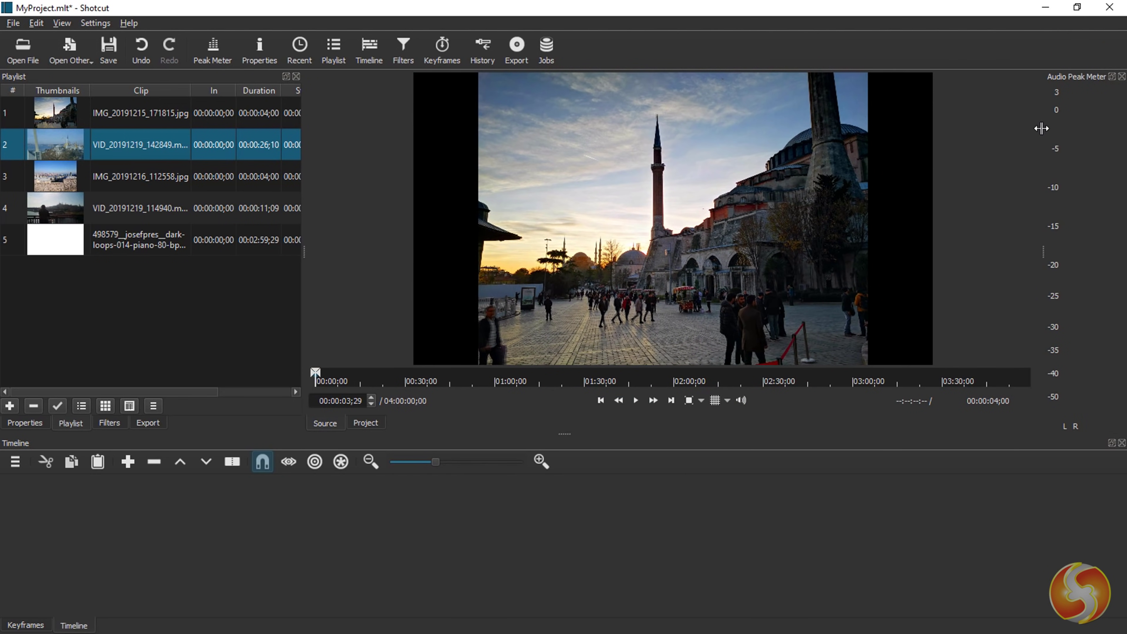
left_click(1123, 77)
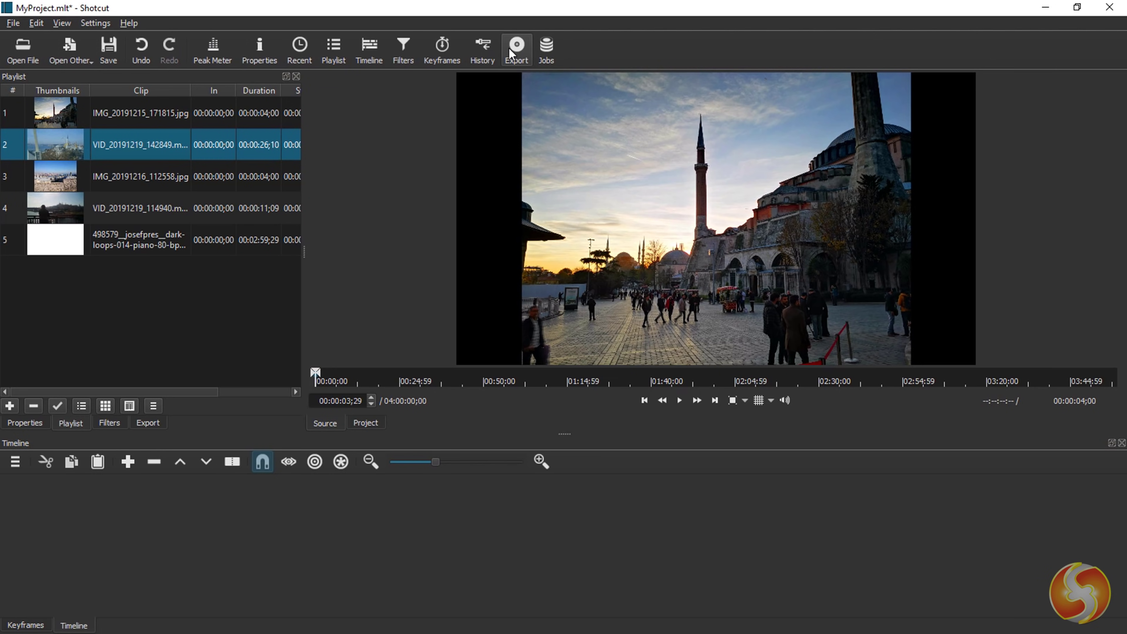
Place the mosque photo IMG_20191215_171815.jpg on track V1 and stretch it longer.
left_click(208, 52)
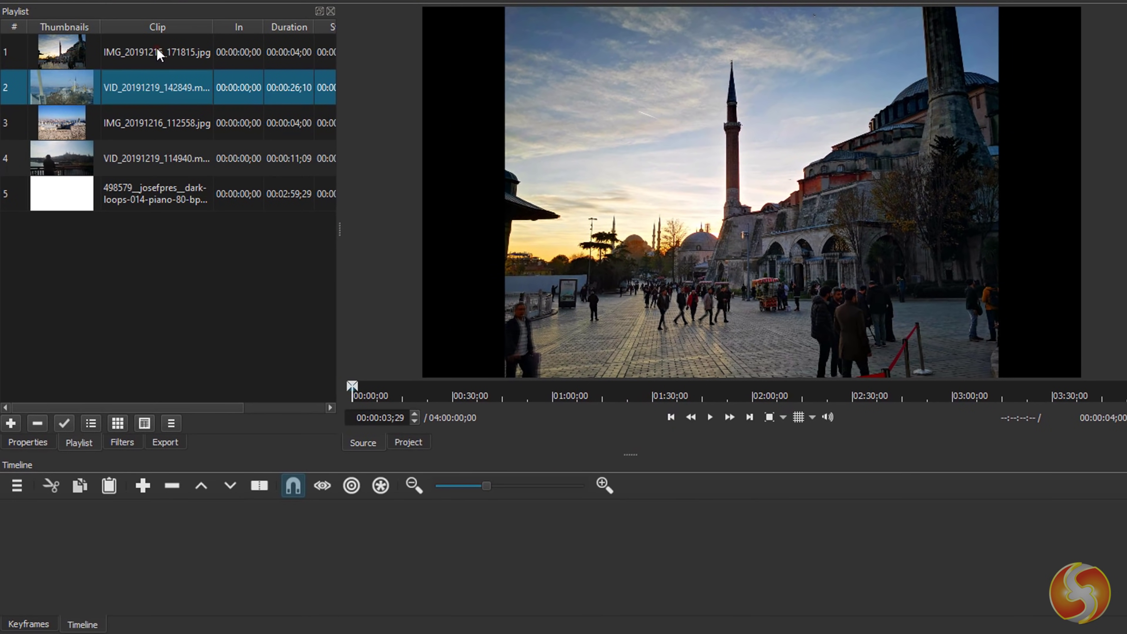
left_click(149, 53)
left_click_drag(131, 54, 621, 579)
left_click_drag(546, 570, 465, 567)
Preview from about 00:00:05;08, then shift the photo later to leave a leading gap.
left_click(237, 515)
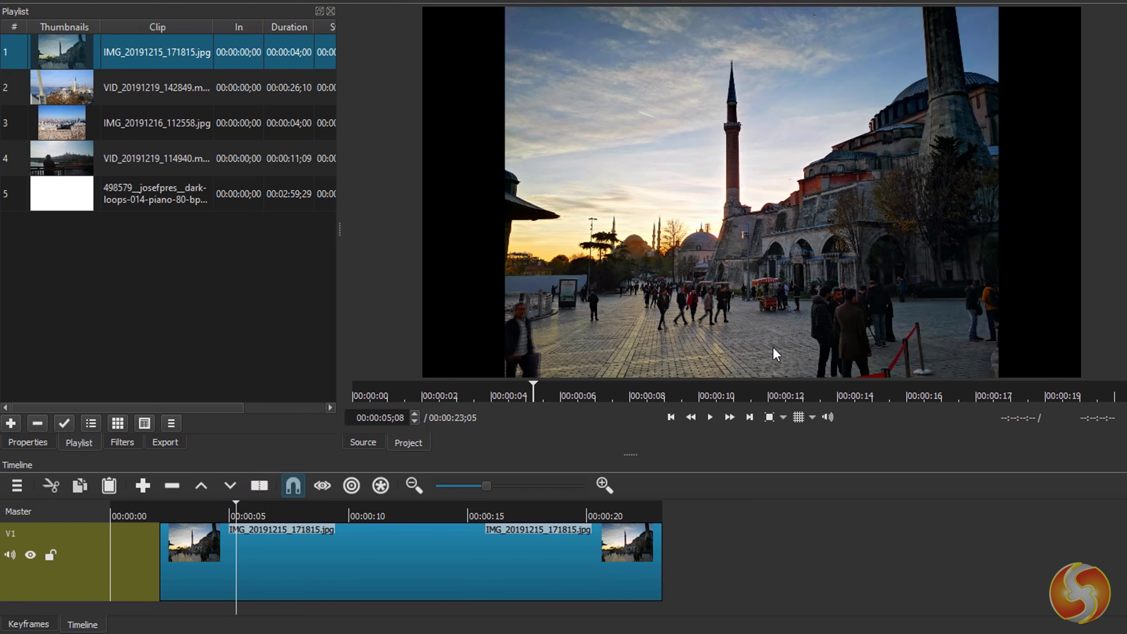
left_click(711, 418)
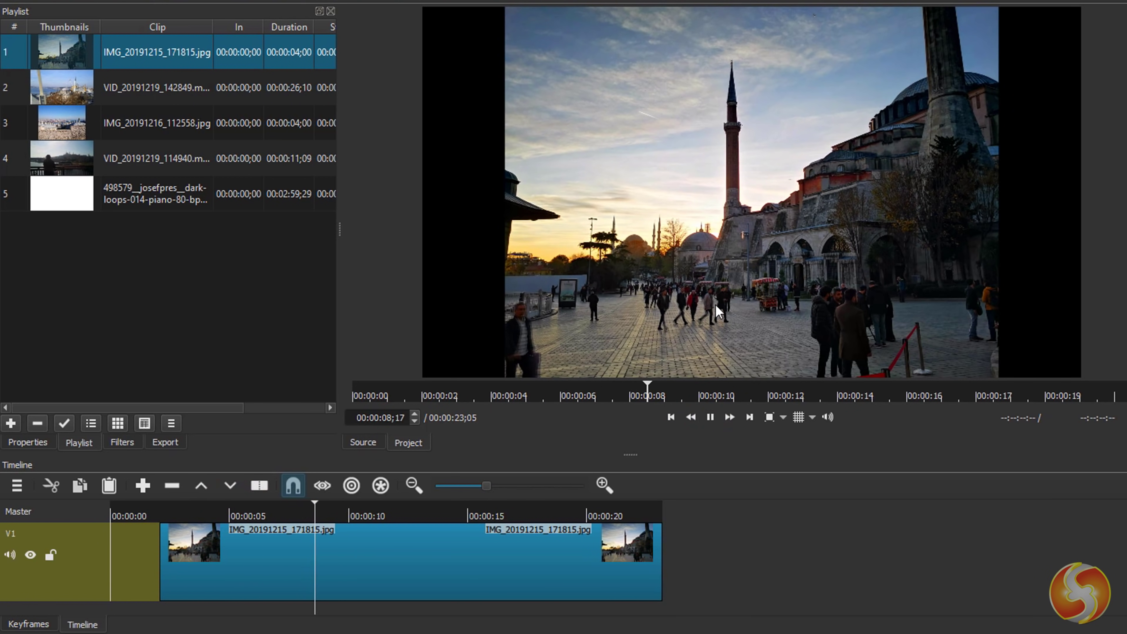
left_click(710, 418)
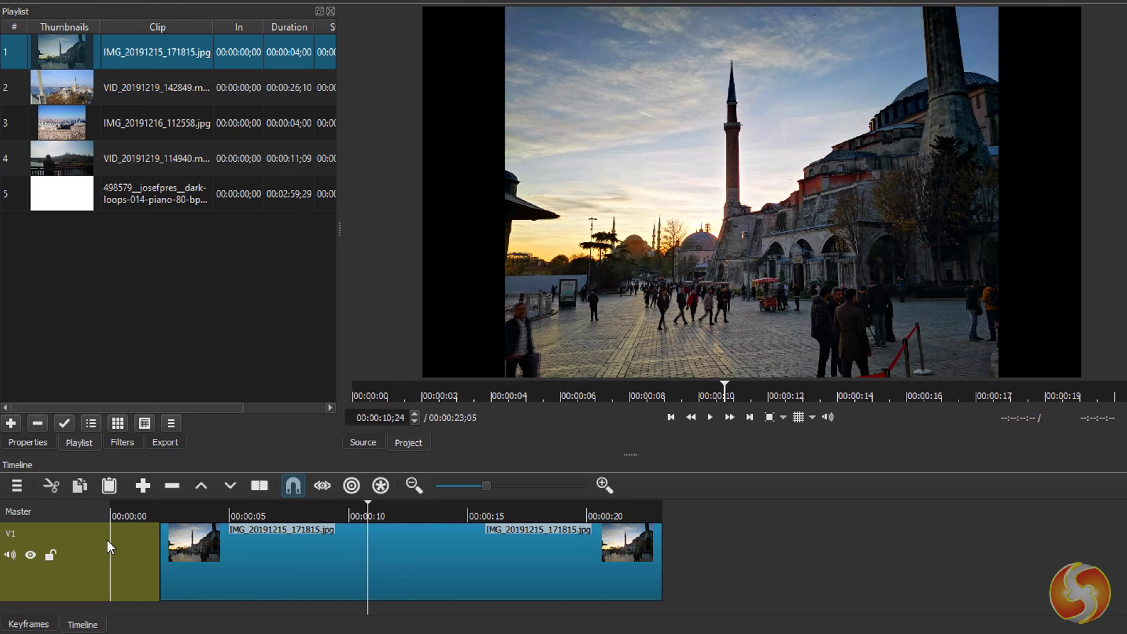
left_click_drag(279, 555, 336, 555)
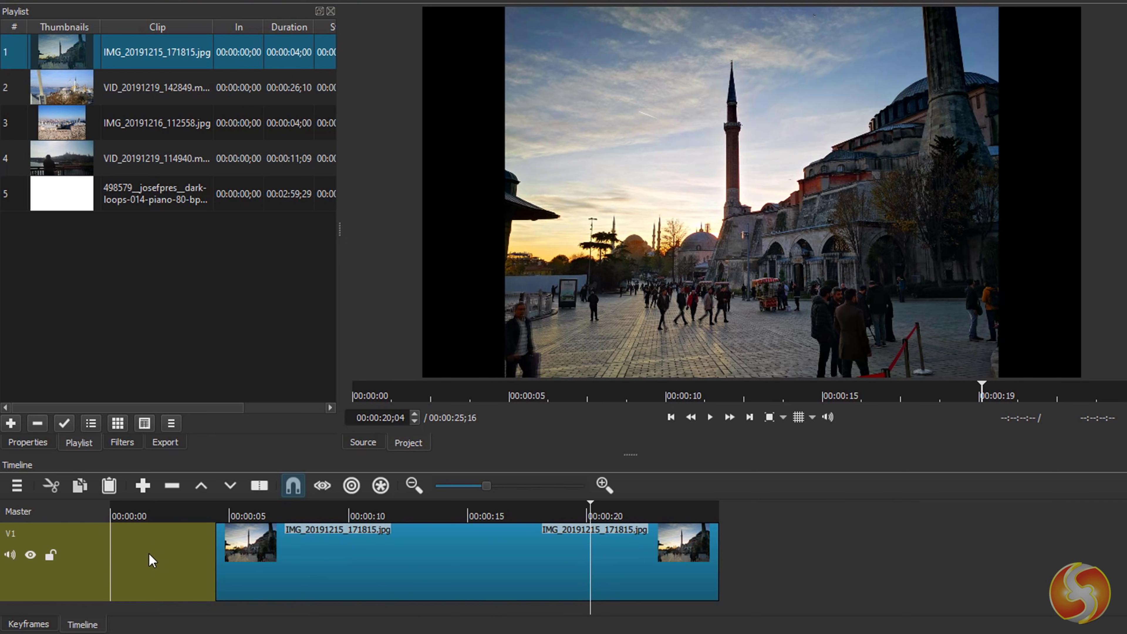
left_click(154, 535)
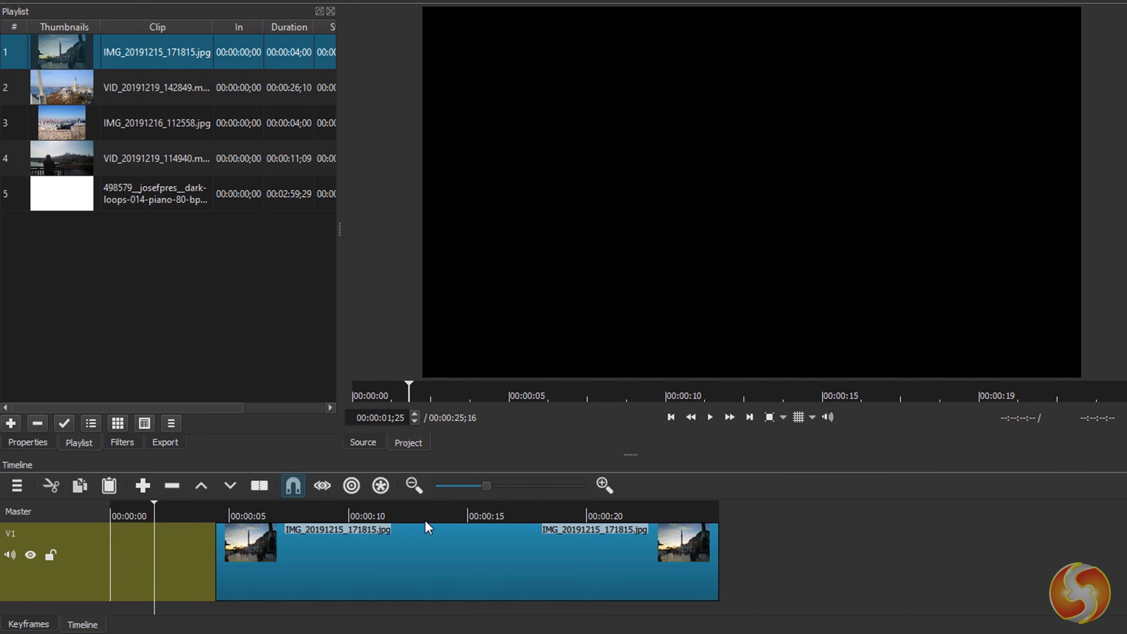
left_click(433, 516)
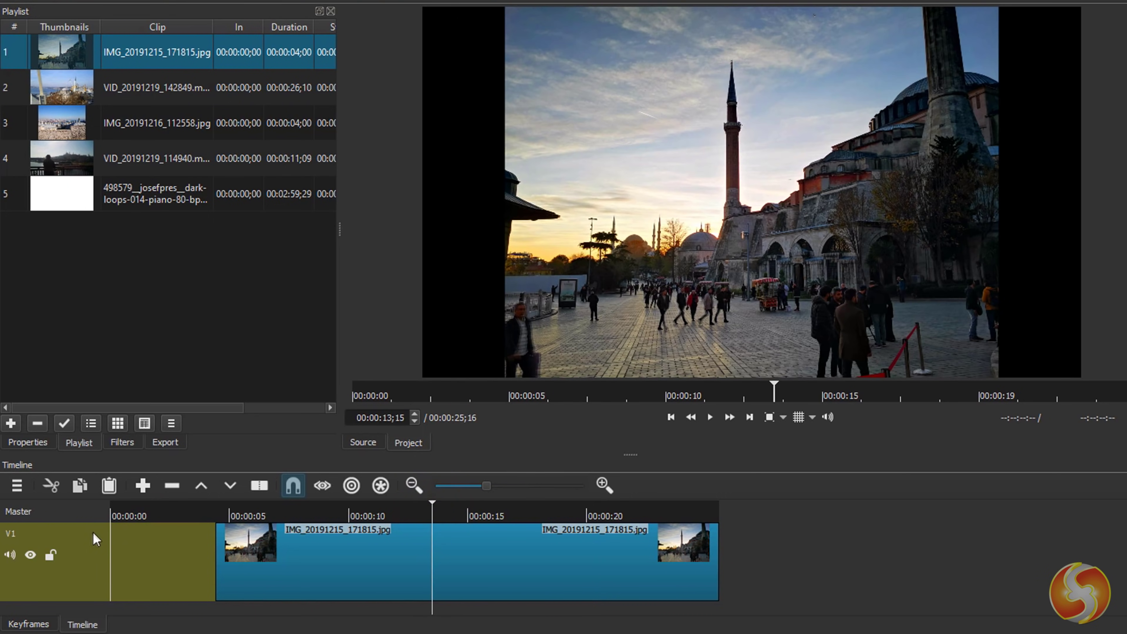
Add a second video track and an audio track A1 to the timeline.
right_click(81, 541)
left_click(126, 371)
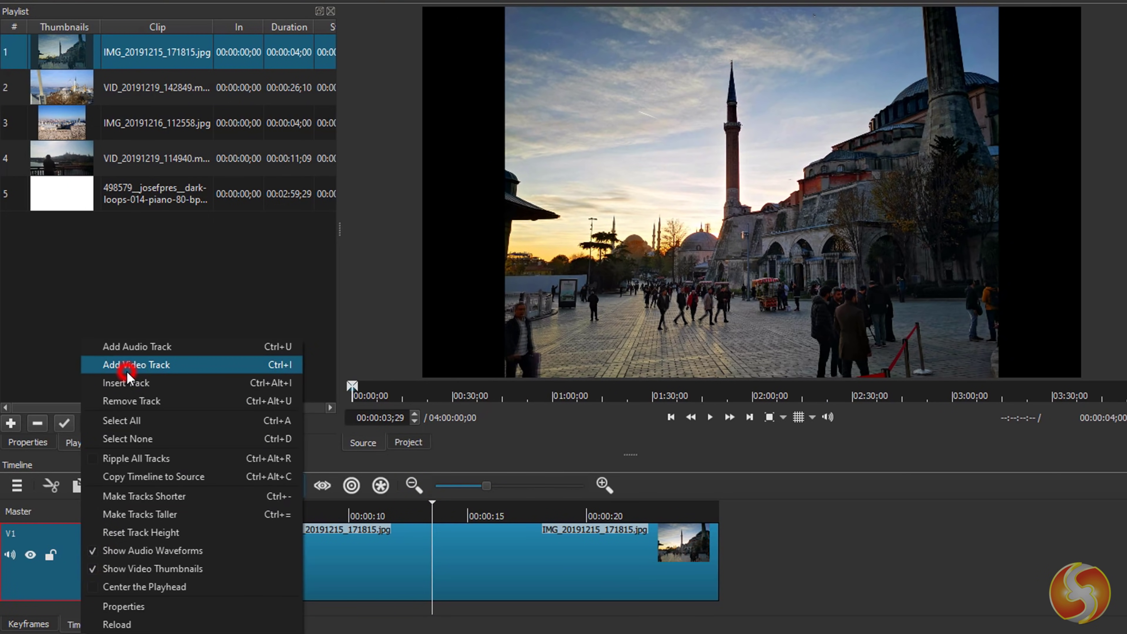
right_click(83, 541)
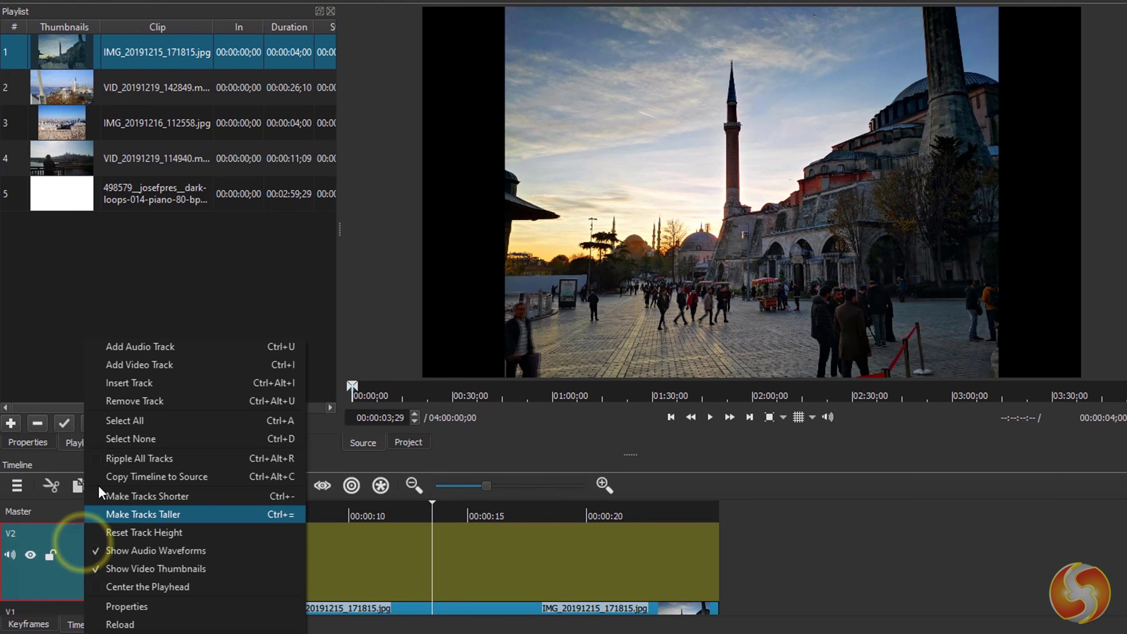
left_click(138, 348)
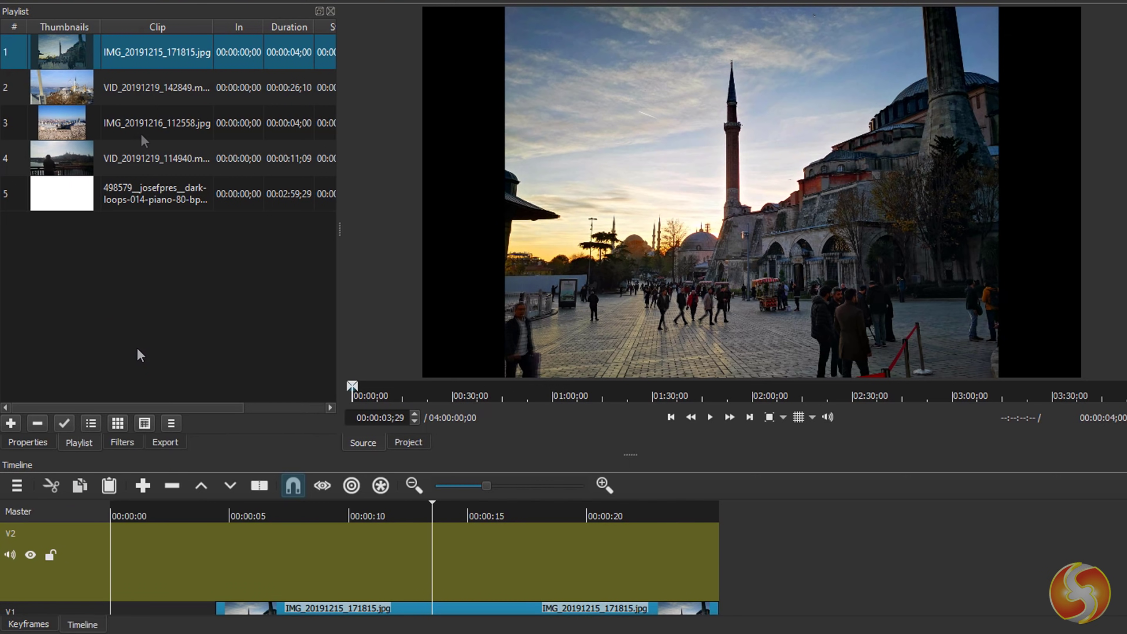
Place VID_20191219_114940.mp4 on V2 and the piano loop music on A1, enlarging the timeline.
left_click_drag(138, 159, 361, 555)
left_click_drag(166, 199, 338, 582)
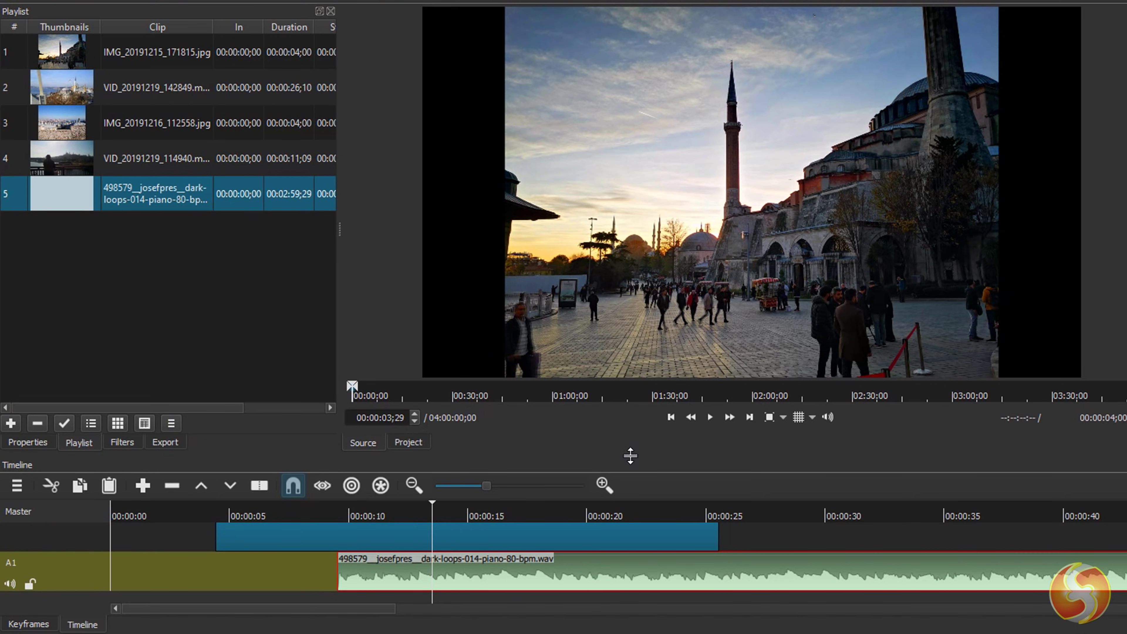
left_click_drag(631, 455, 644, 329)
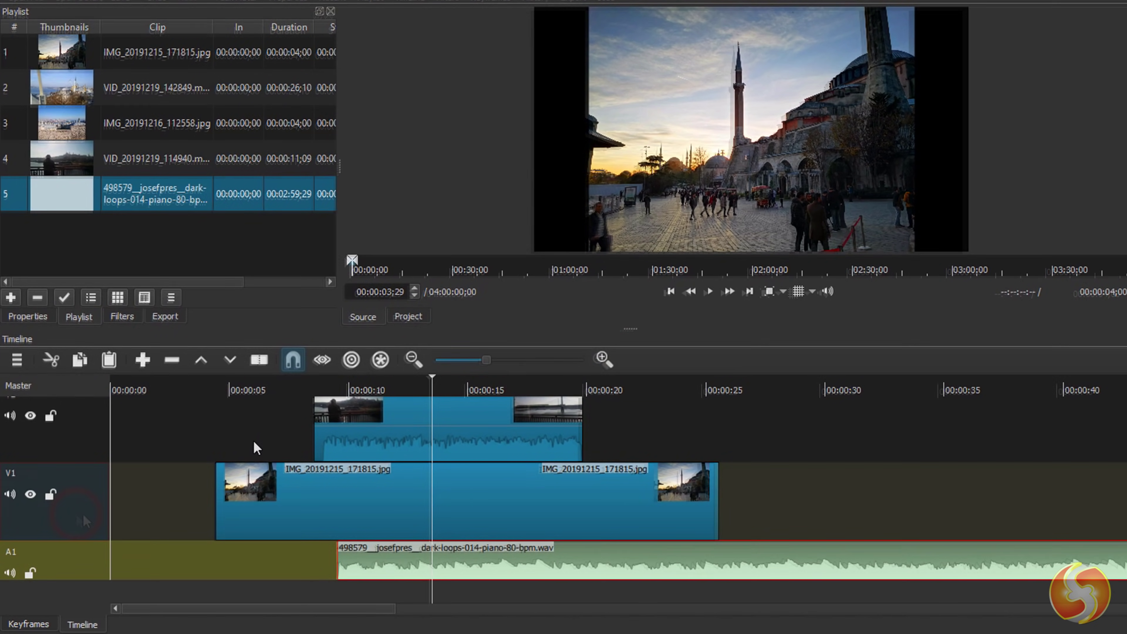
Inspect the tracks and clips, scrubbing the playhead to about 22 and 14 seconds.
left_click(91, 519)
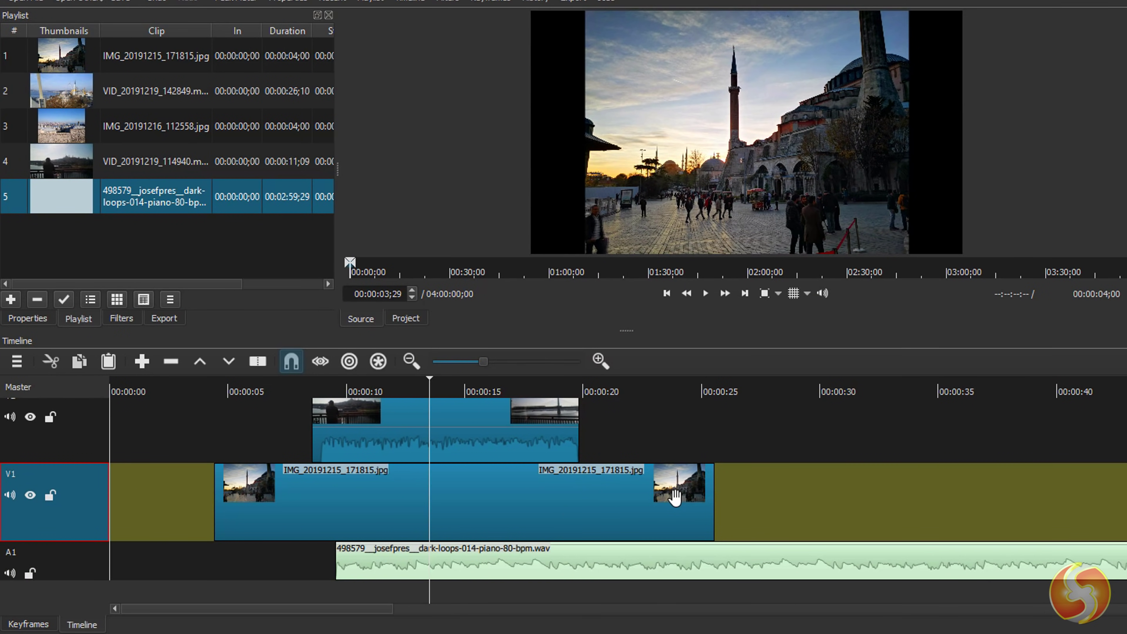
left_click(653, 501)
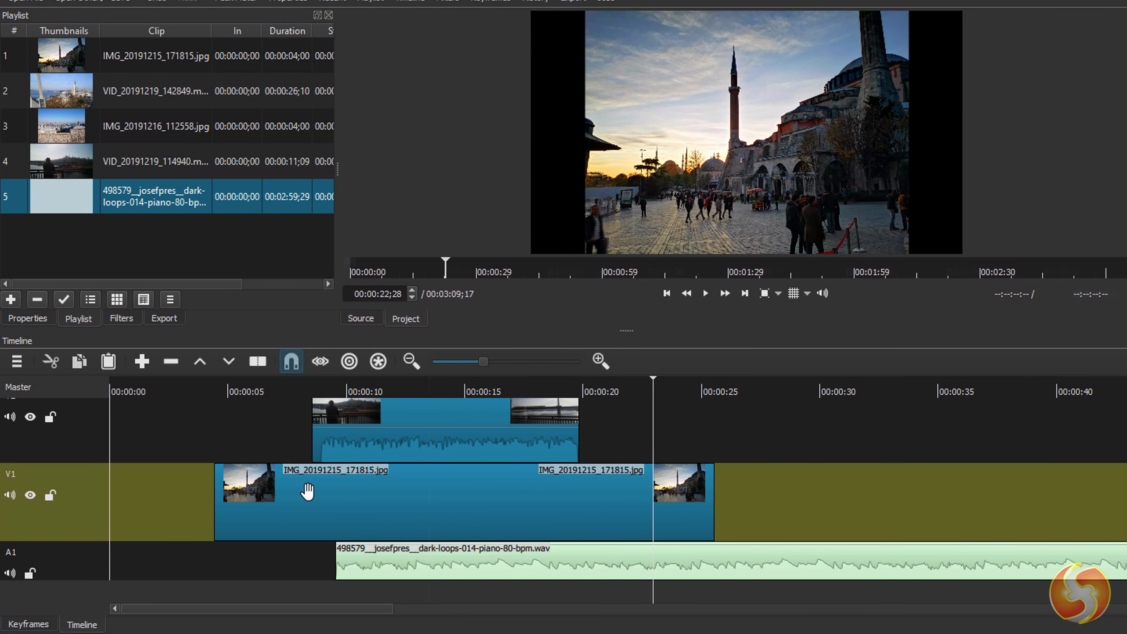
left_click(81, 424)
left_click(459, 378)
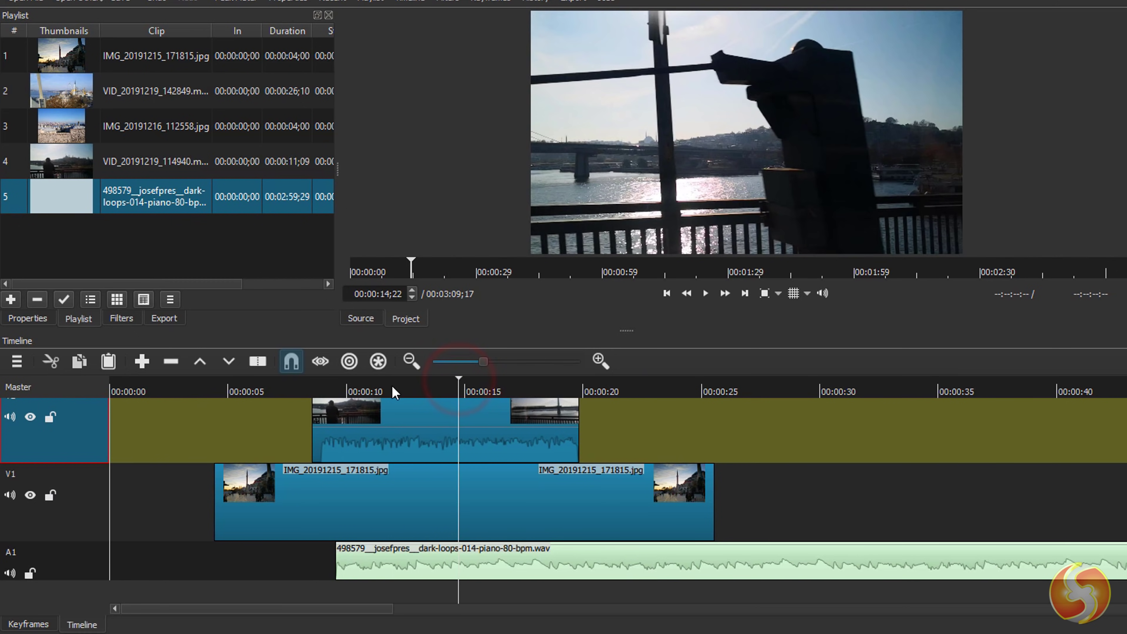
double_click(72, 553)
left_click(79, 567)
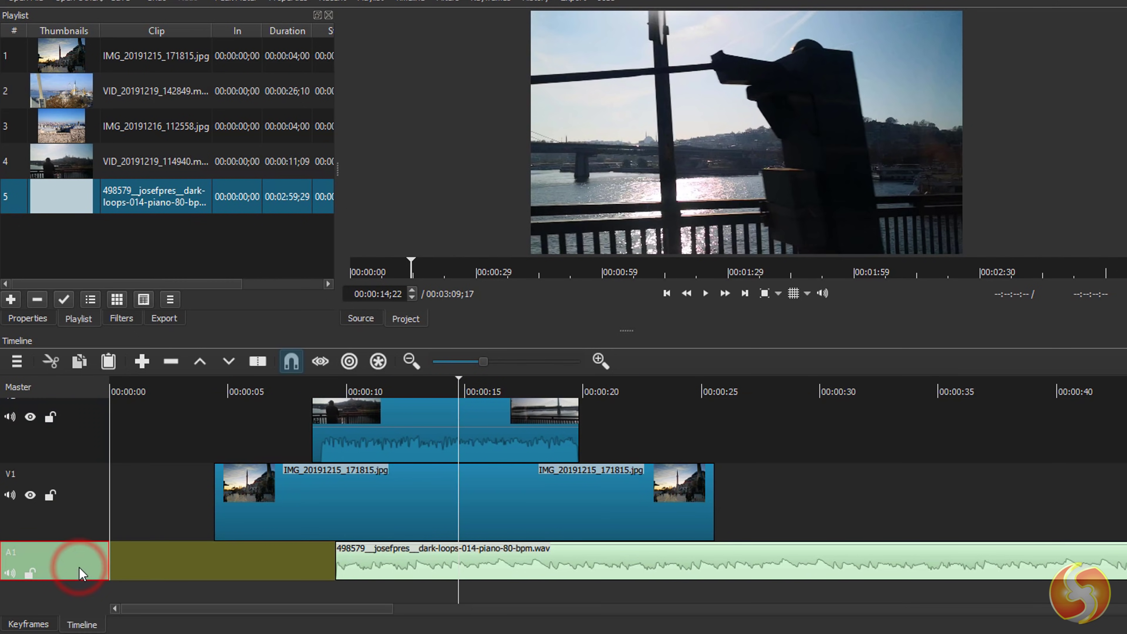
left_click_drag(369, 607, 189, 612)
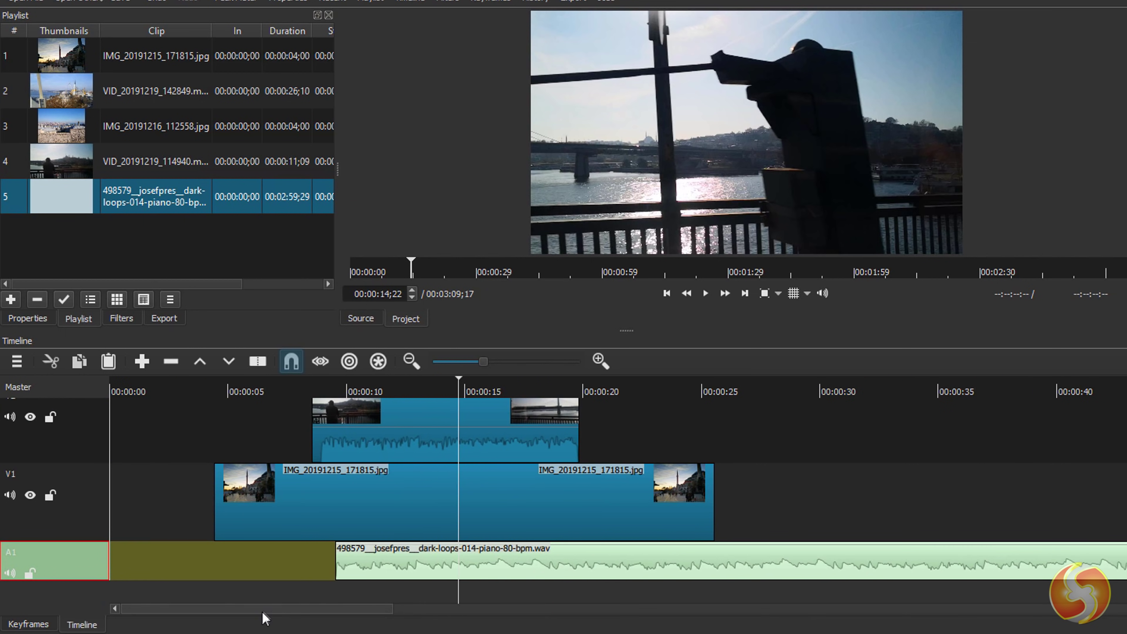
left_click(381, 494)
left_click(403, 424)
left_click(390, 511)
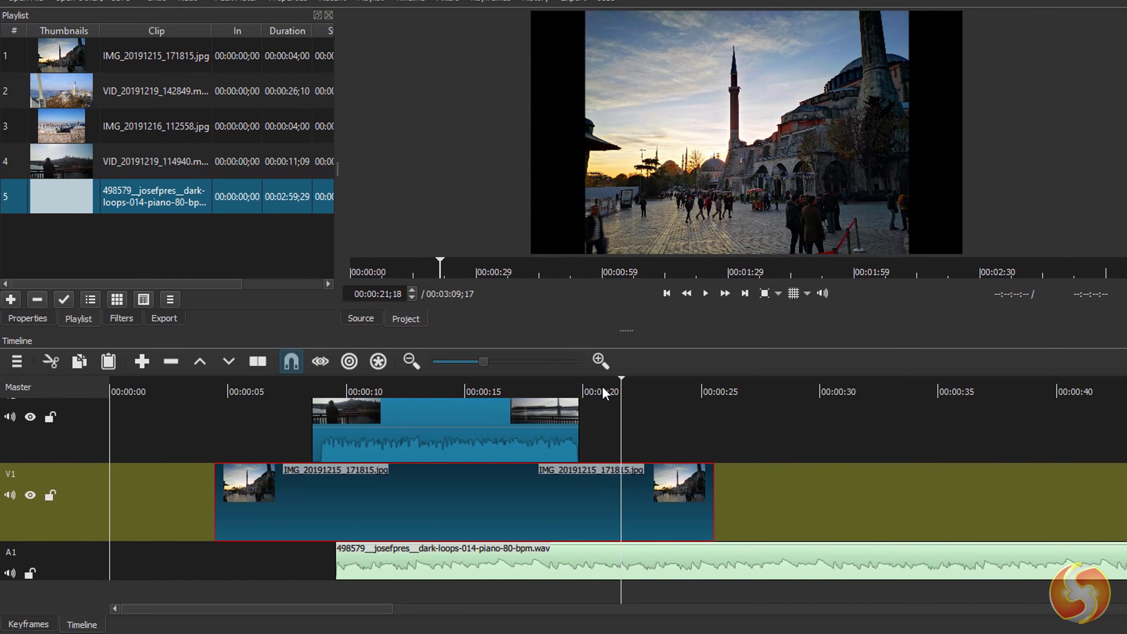
scroll(369, 461, "down", 5)
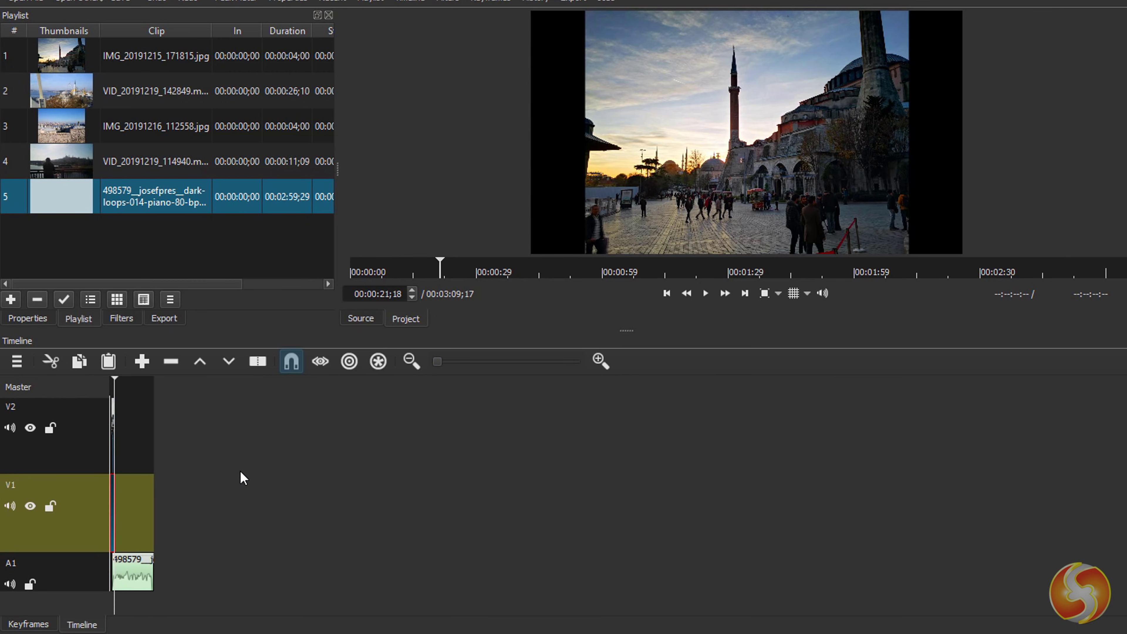
scroll(460, 491, "up", 6)
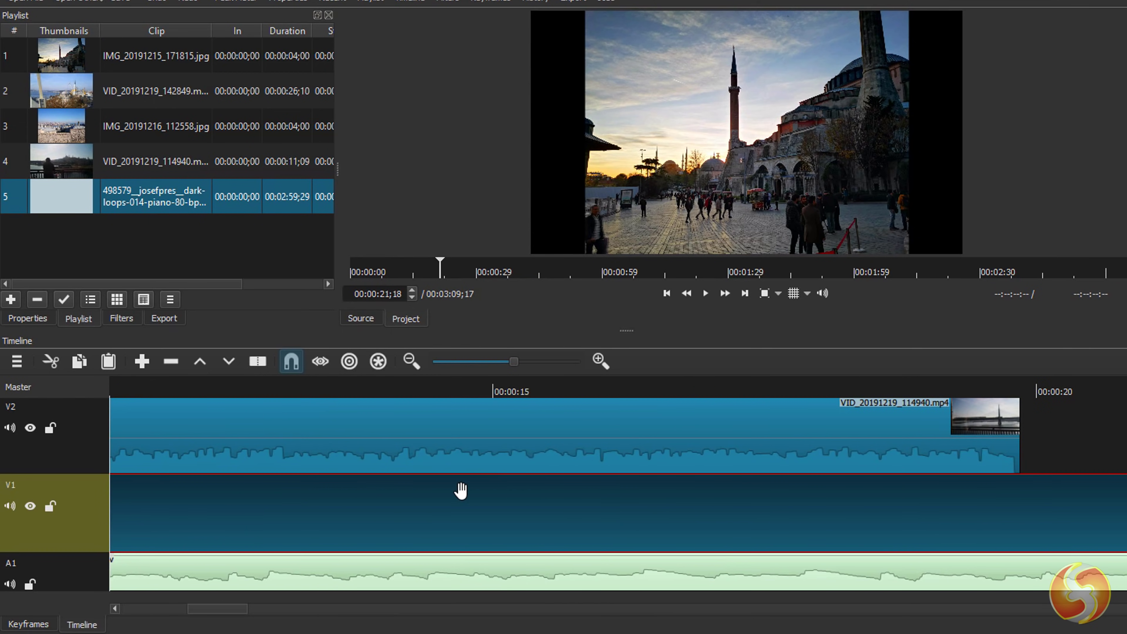
scroll(461, 493, "down", 5)
scroll(171, 519, "up", 2)
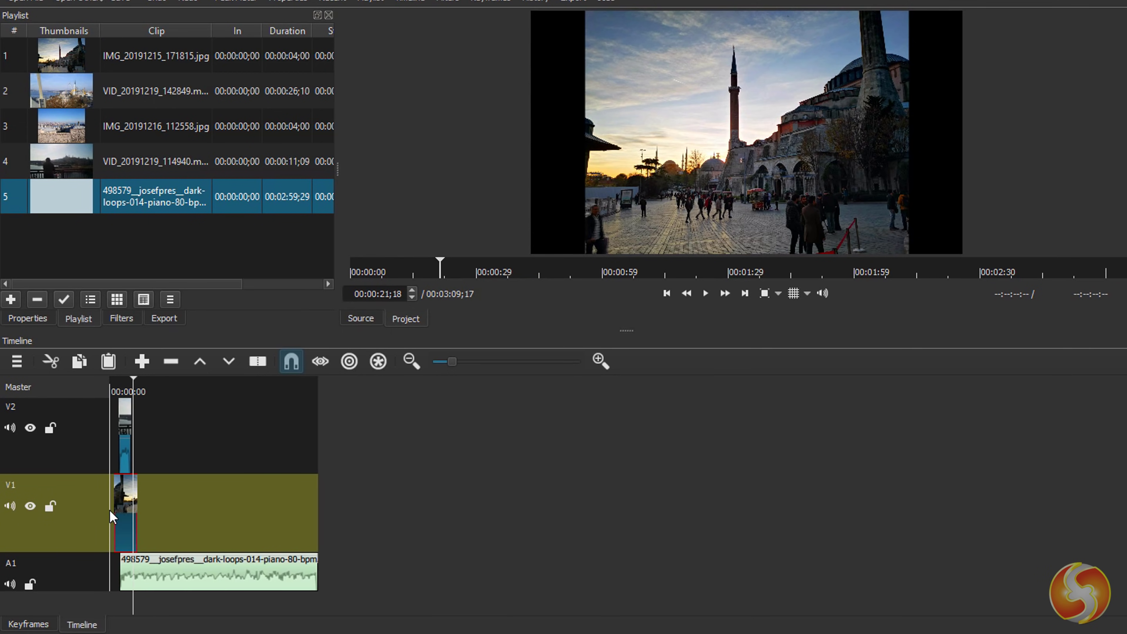
scroll(119, 518, "up", 3)
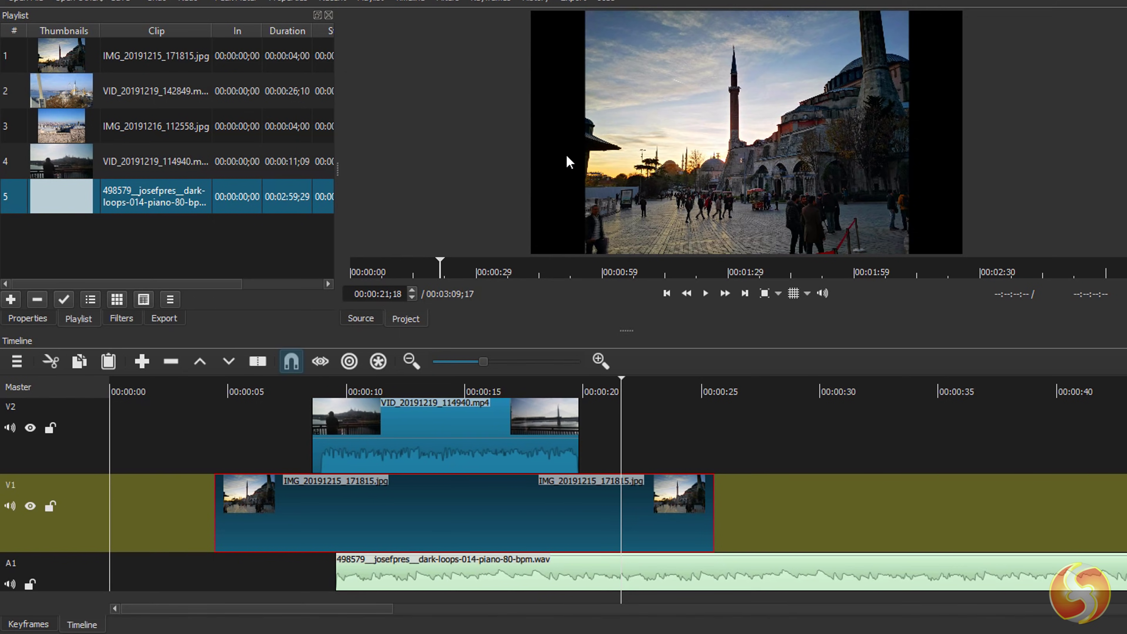
left_click(360, 318)
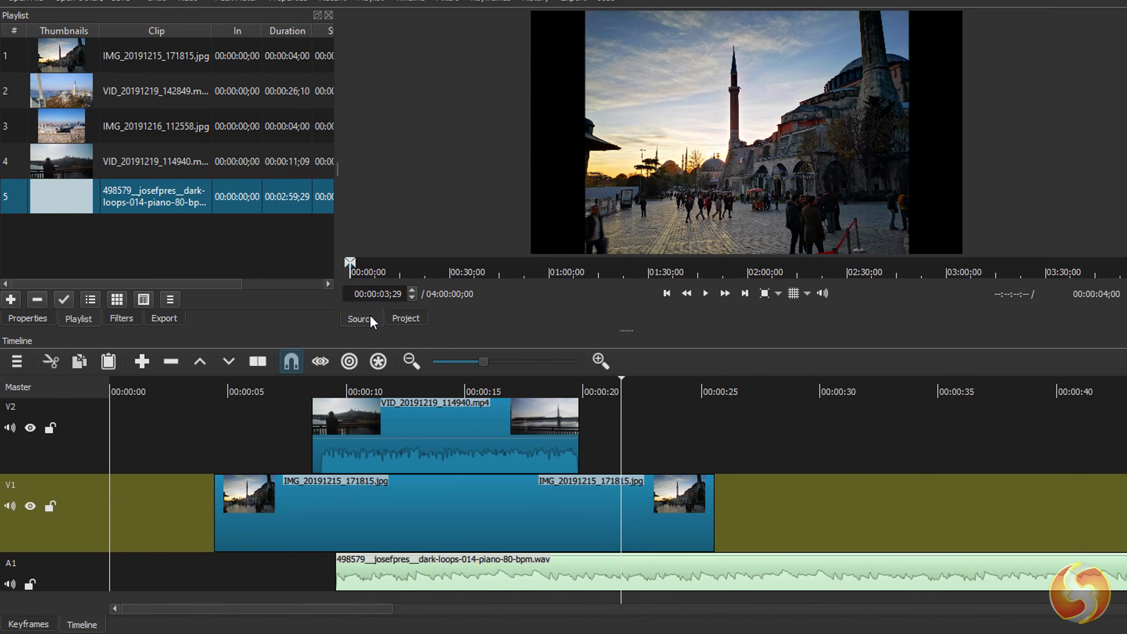
left_click(136, 165)
left_click(140, 114)
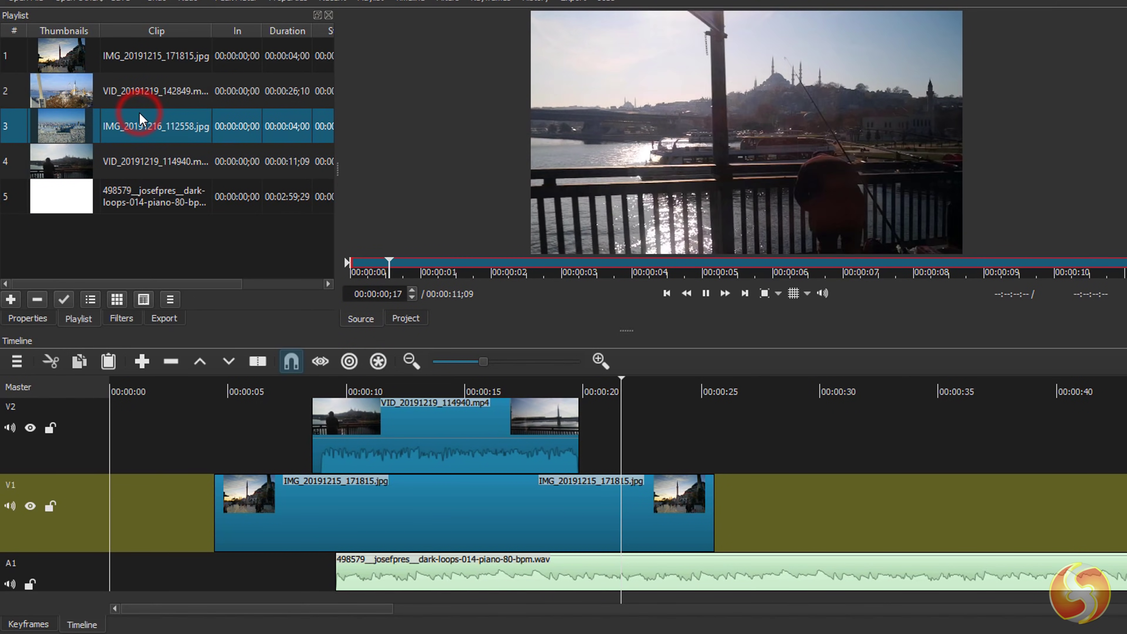
left_click(144, 92)
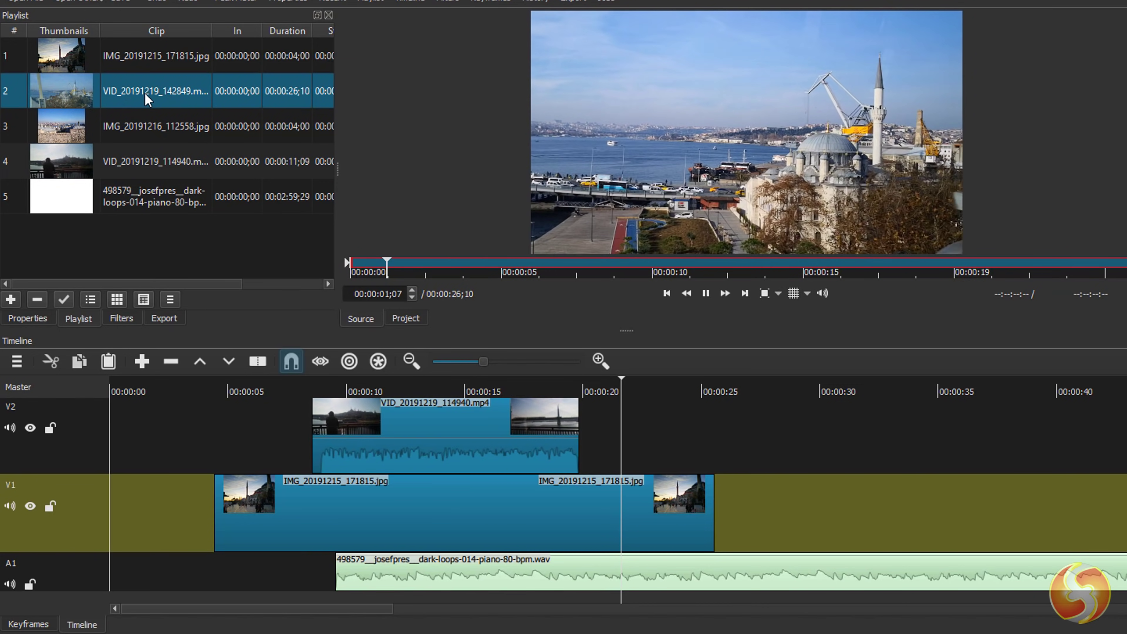
left_click(161, 55)
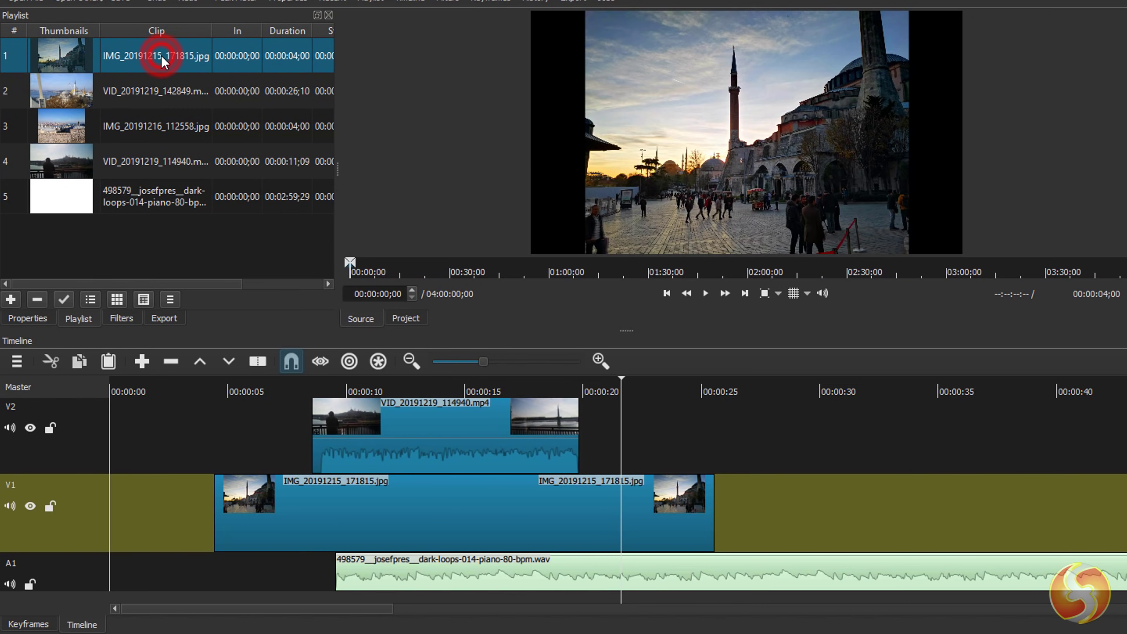
left_click(407, 320)
left_click(706, 293)
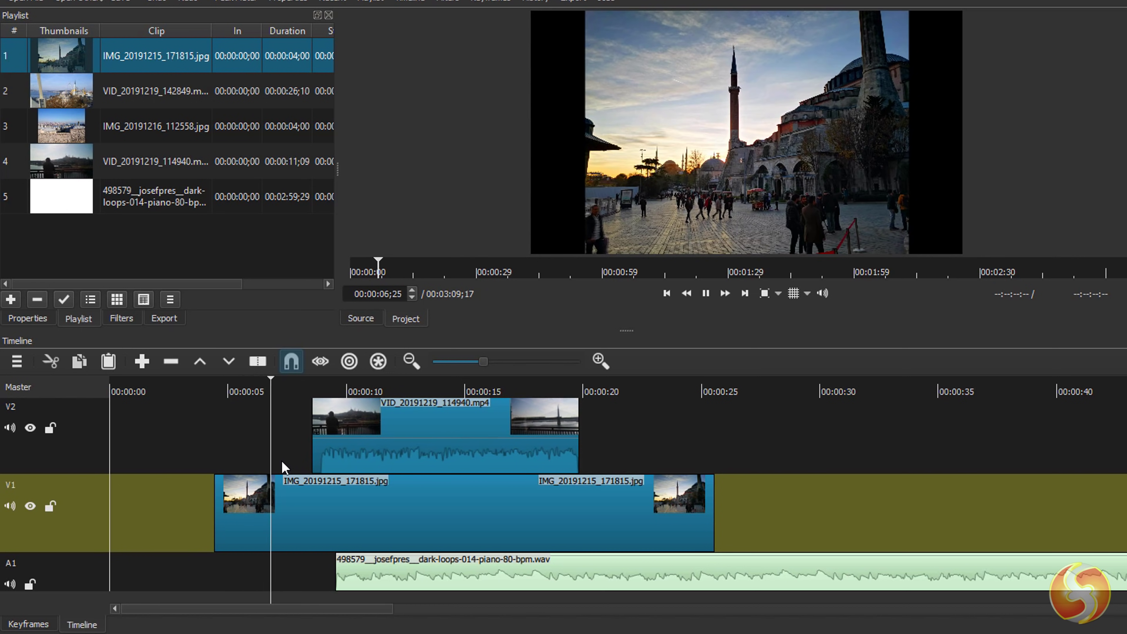
left_click(544, 381)
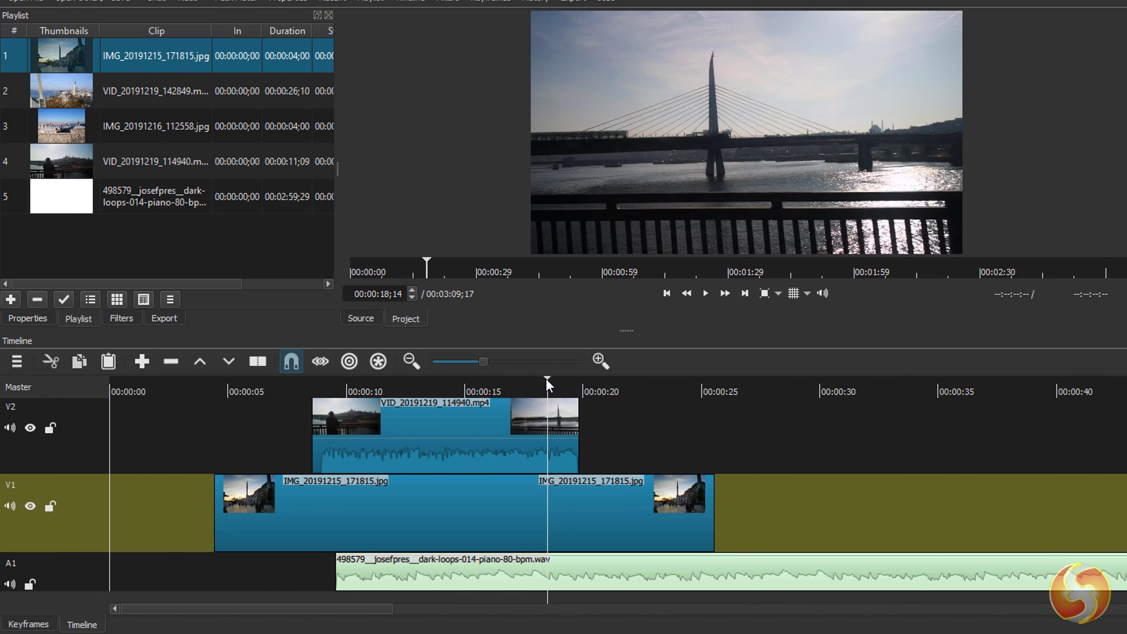
left_click_drag(553, 376, 665, 385)
left_click_drag(737, 383, 598, 382)
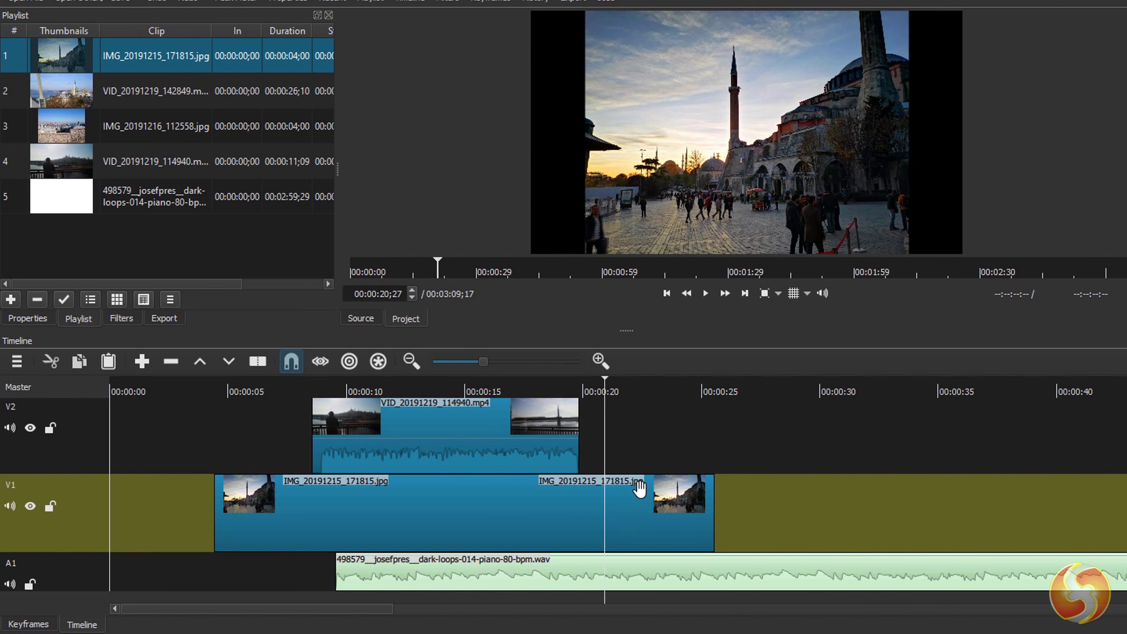
key("space")
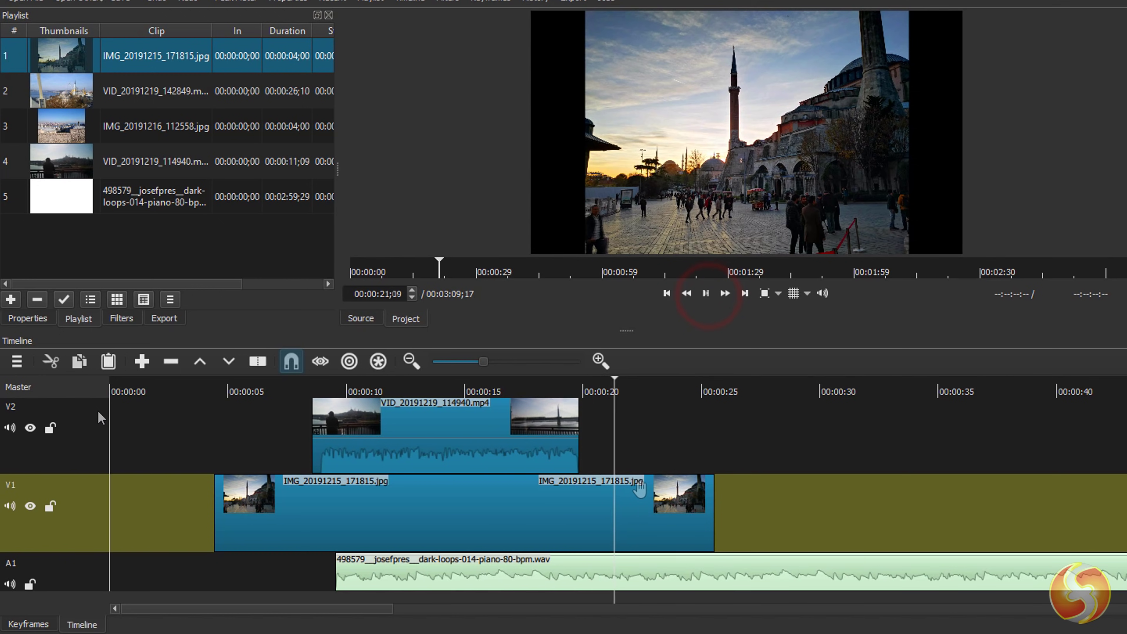
left_click(10, 584)
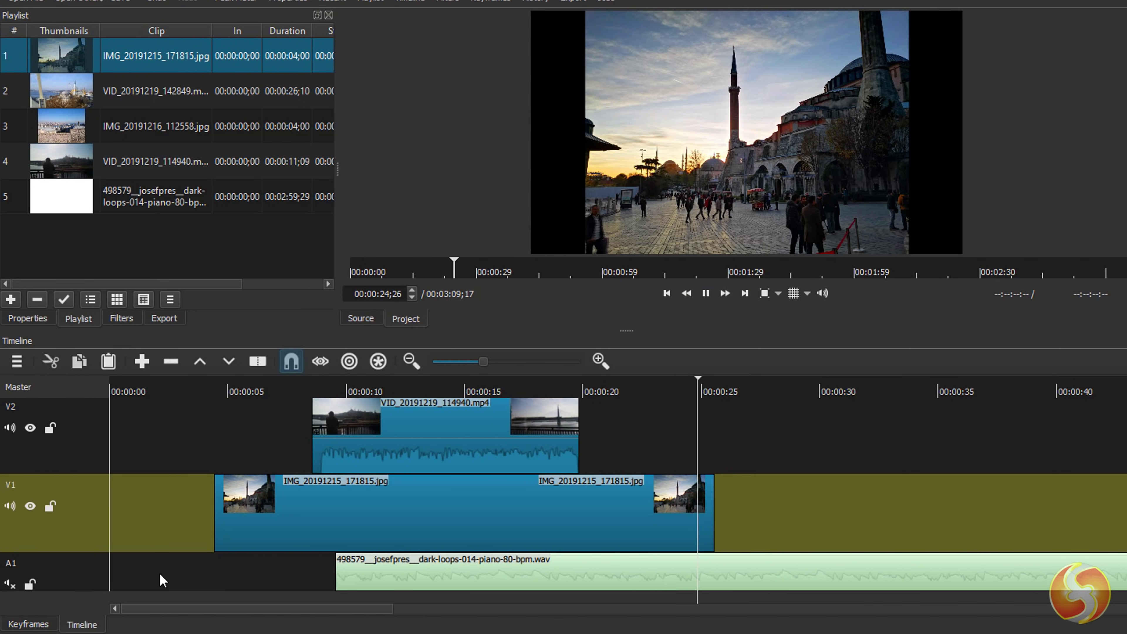
left_click(458, 391)
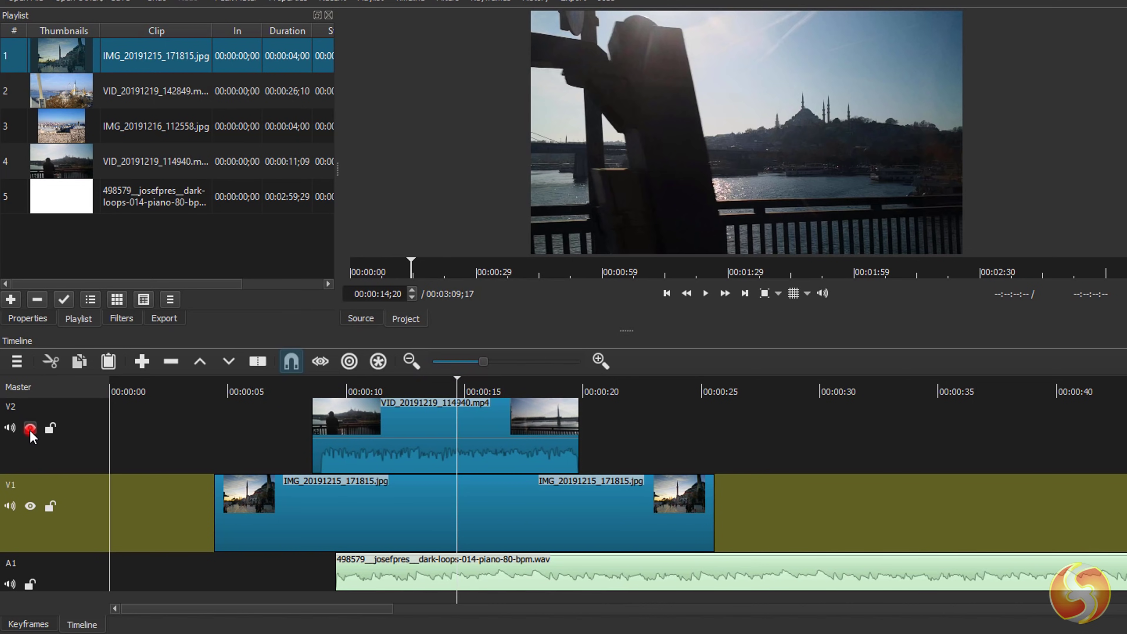
left_click(30, 429)
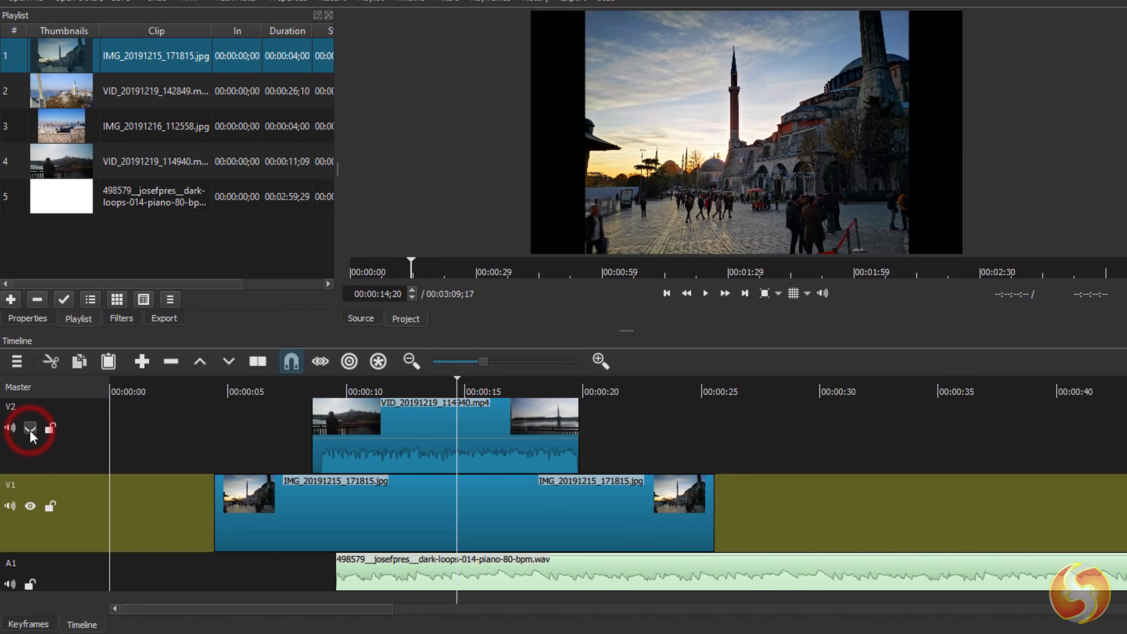
left_click(31, 507)
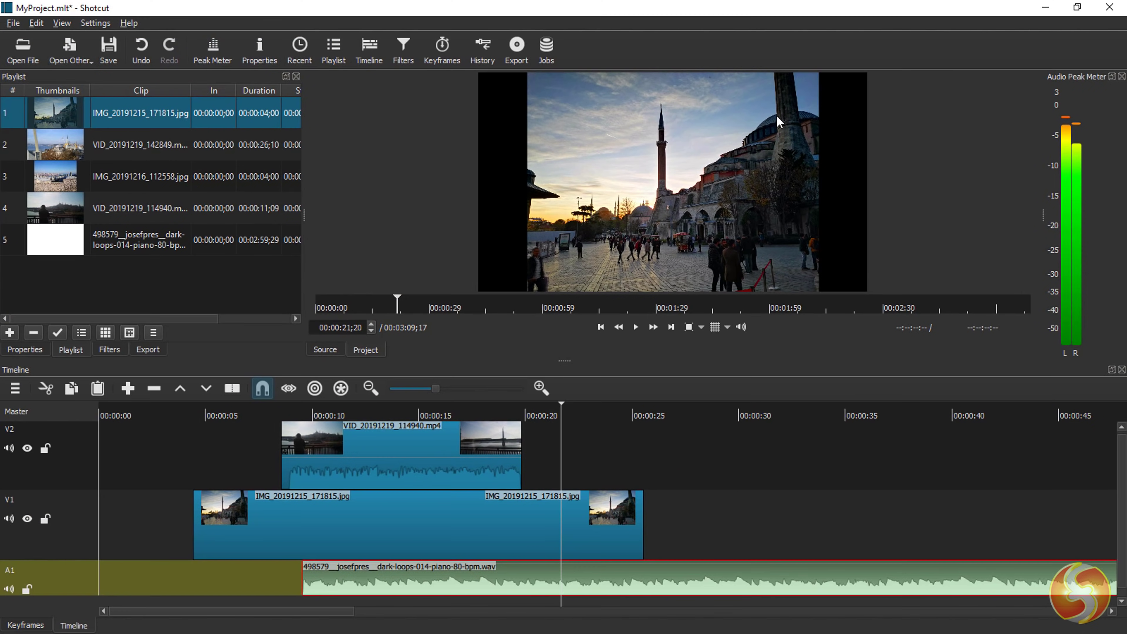
left_click(636, 327)
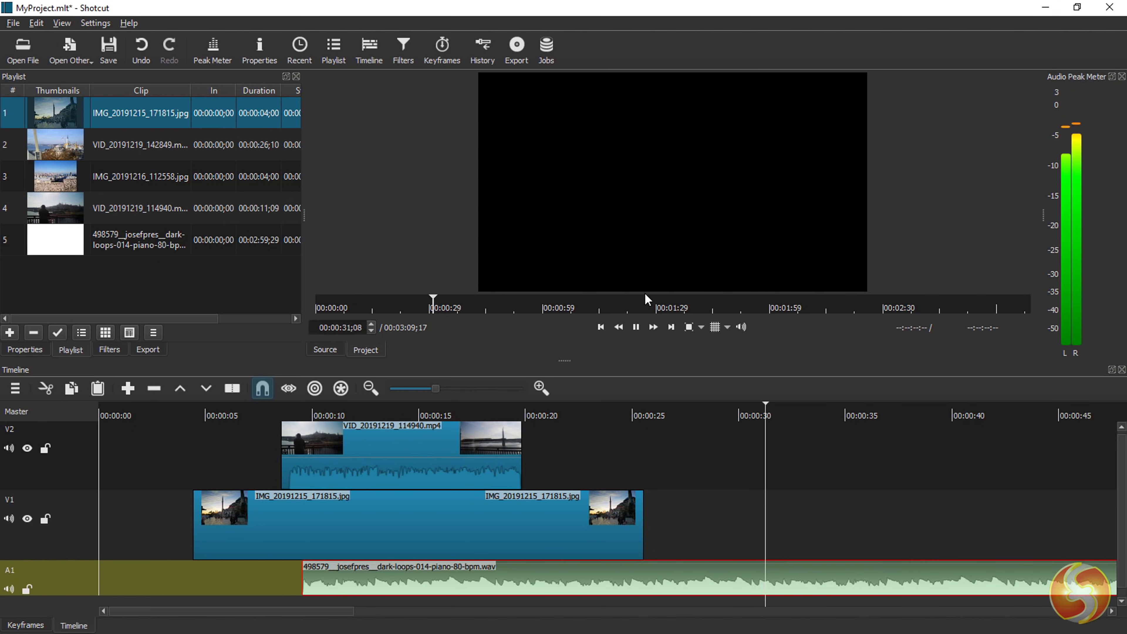
left_click(635, 326)
left_click(62, 22)
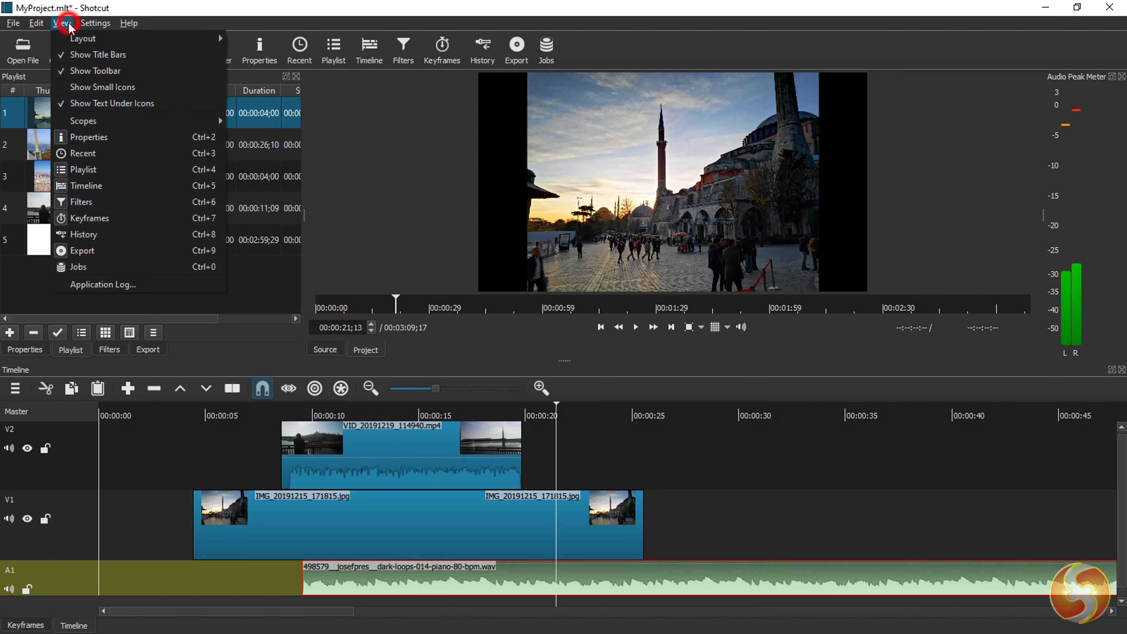
mouse_move(210, 122)
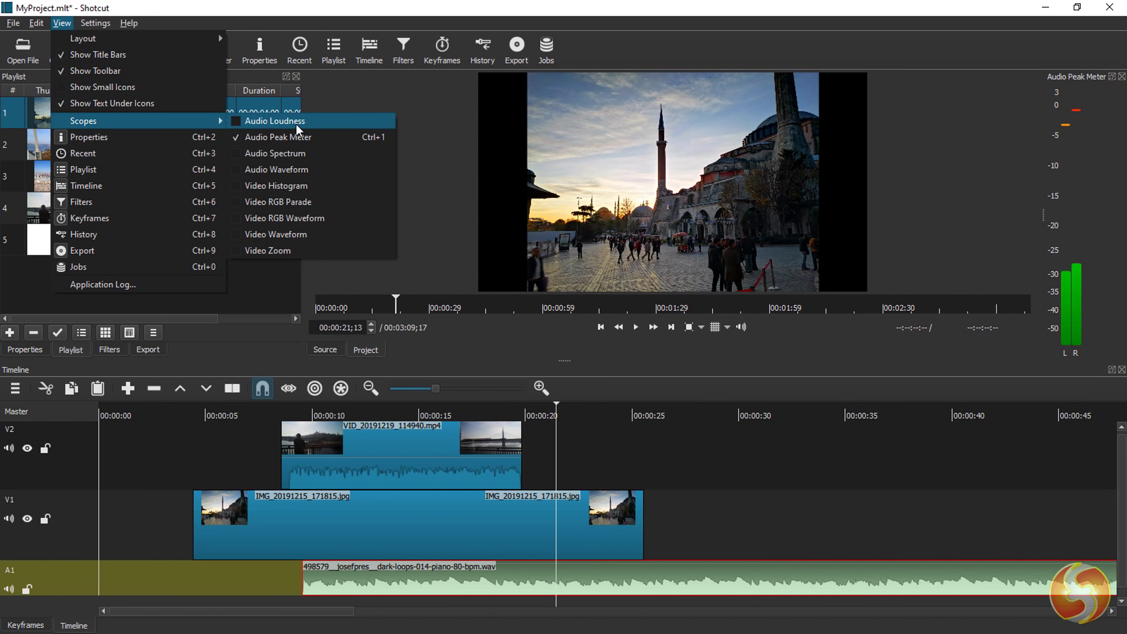
left_click(500, 328)
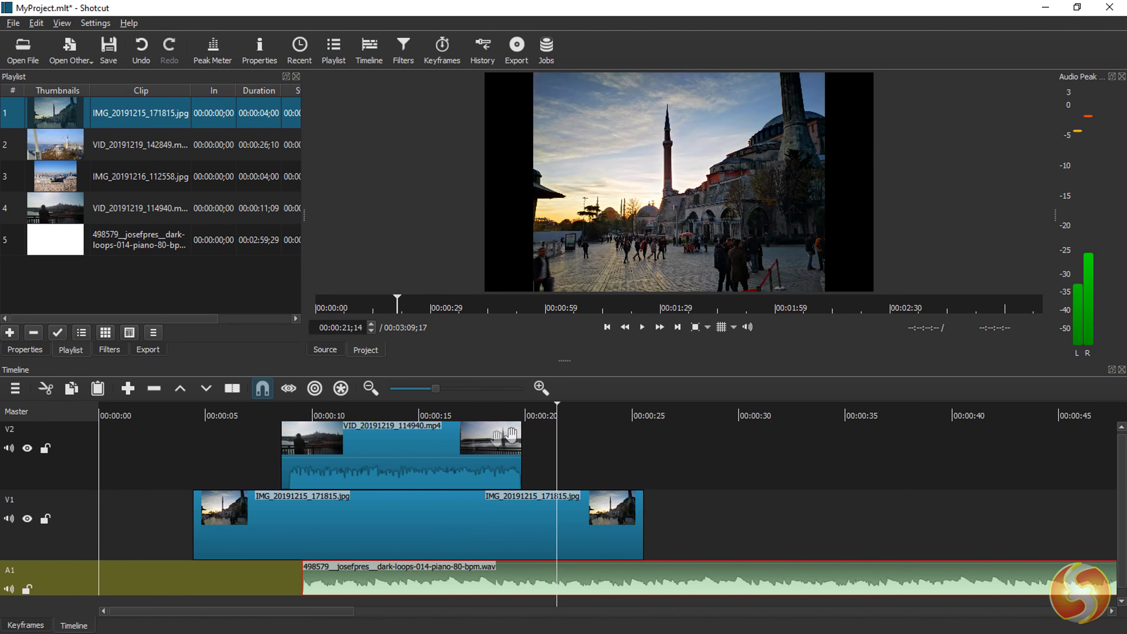
Move the photo up to V2 near 24 seconds and VID_20191219_114940.mp4 to the start of V1.
left_click(271, 528)
left_click_drag(269, 524, 736, 528)
left_click_drag(491, 538, 714, 453)
left_click_drag(383, 444, 200, 506)
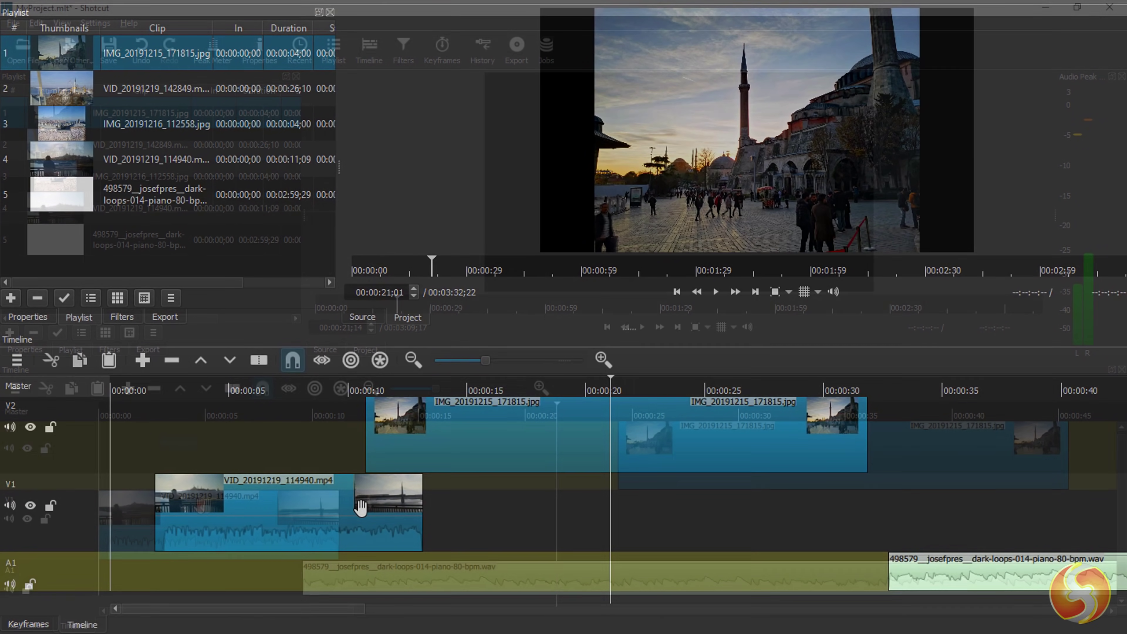
left_click(325, 522)
left_click_drag(296, 499, 344, 549)
Overlap the second photo onto the first on V2 and play the transition from about 00:00:20.
left_click(209, 391)
left_click(717, 292)
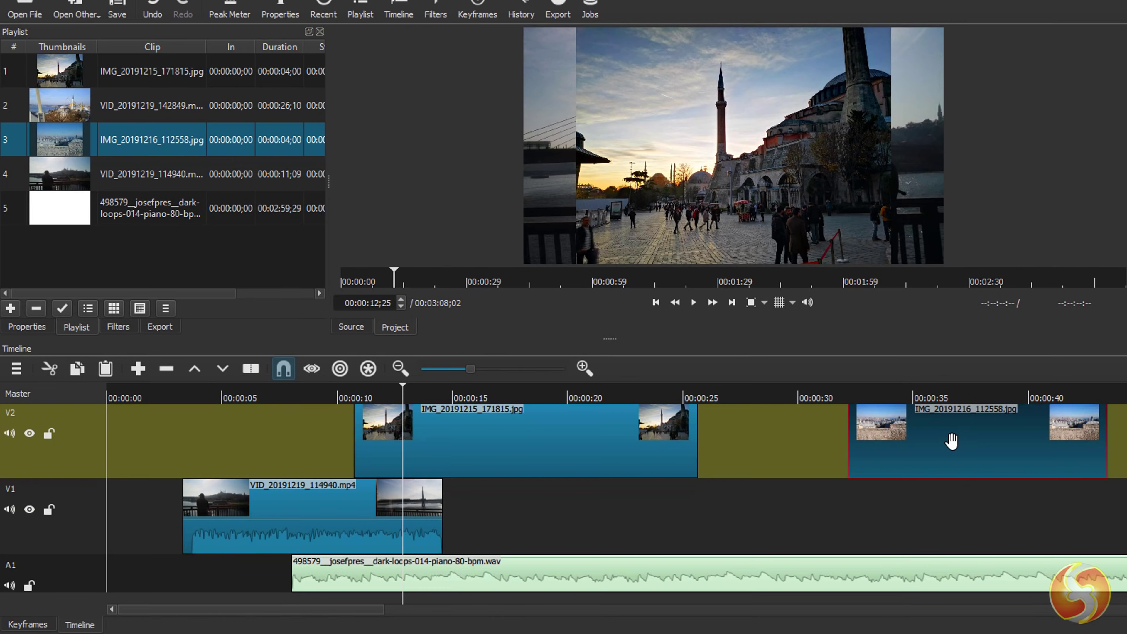
left_click_drag(952, 441, 713, 438)
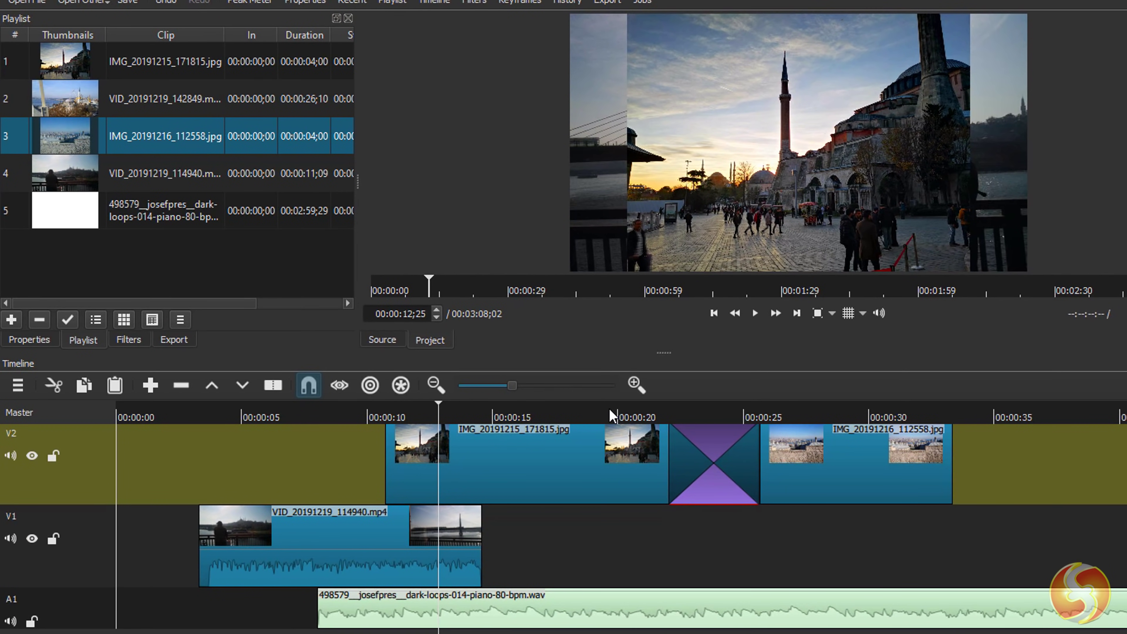
left_click(609, 409)
key("space")
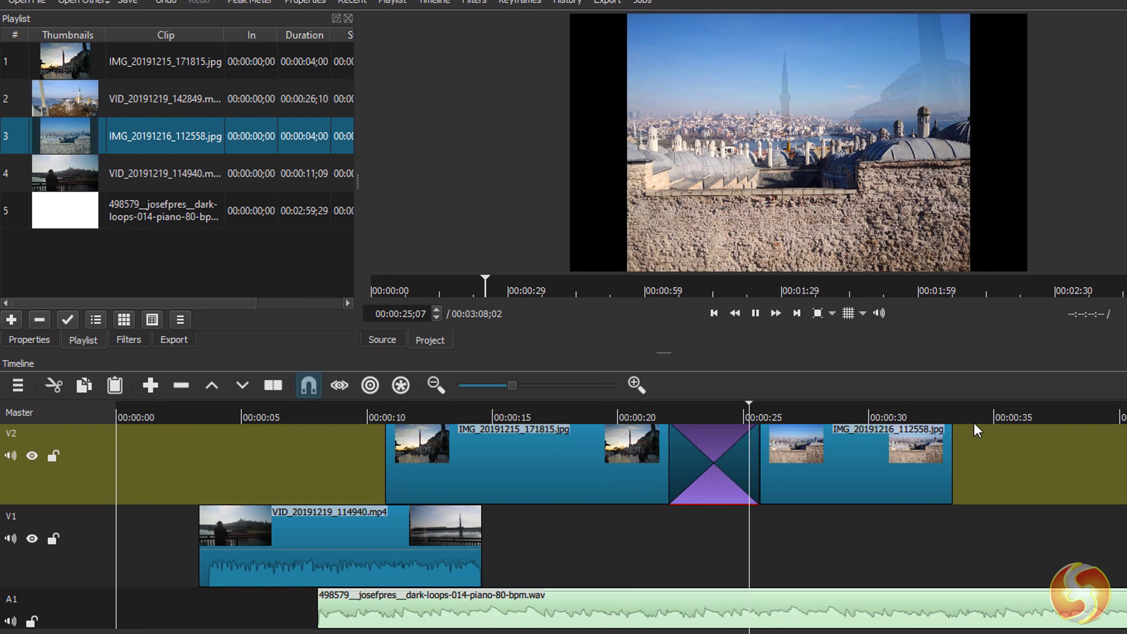
Change the photo transition from Dissolve to Matrix Snake Horizontal and preview it.
left_click(756, 313)
left_click(722, 406)
left_click(724, 459)
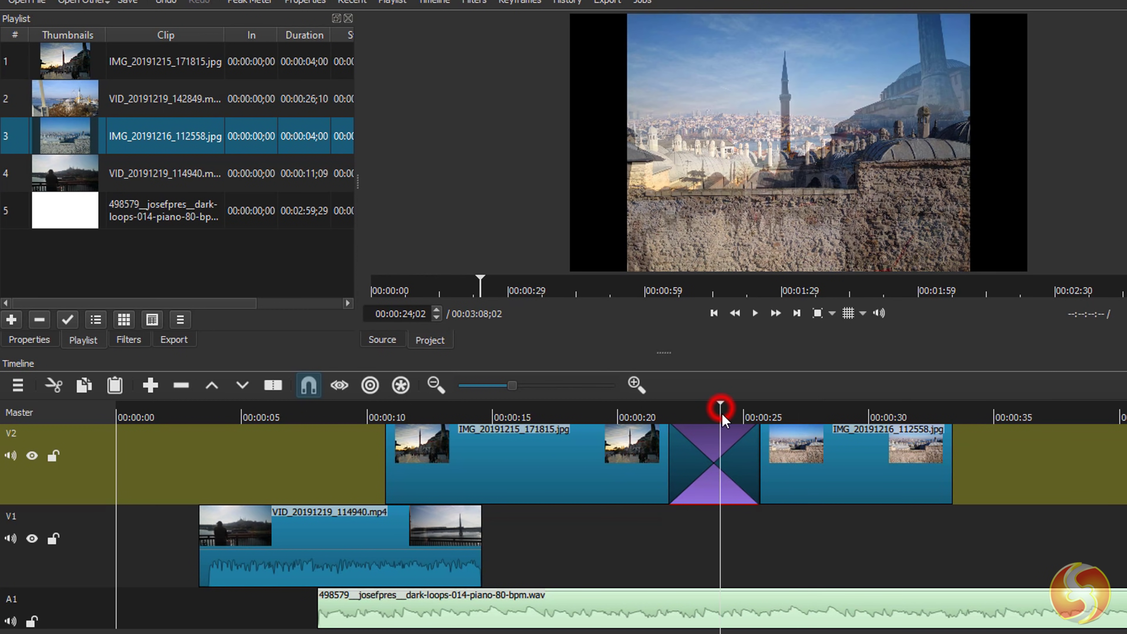
right_click(724, 461)
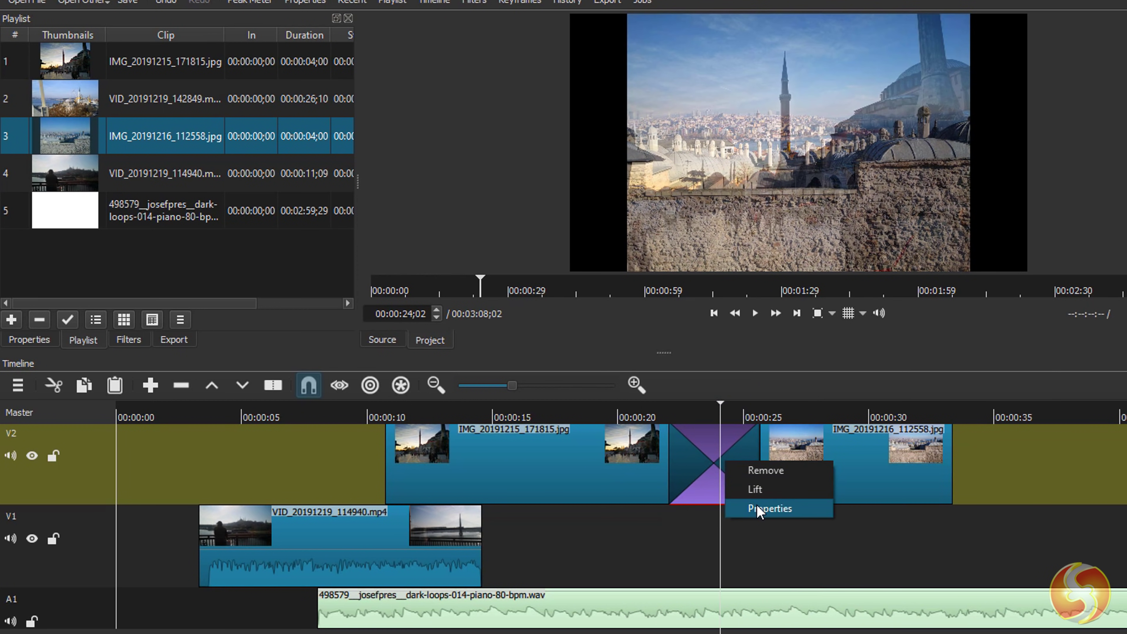
left_click(771, 509)
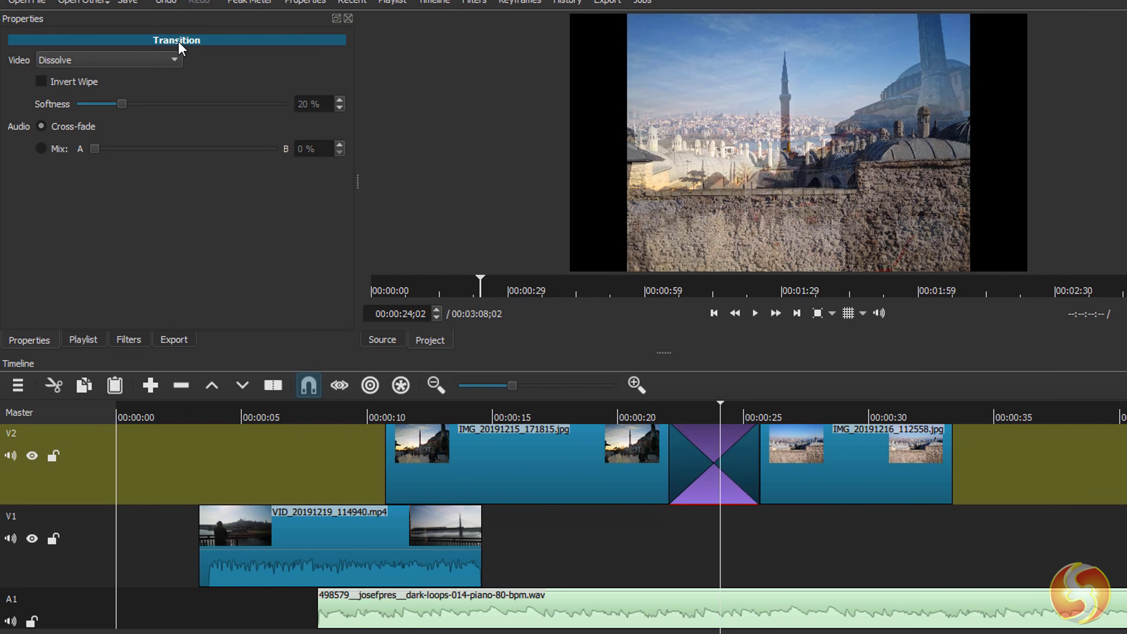
left_click(147, 59)
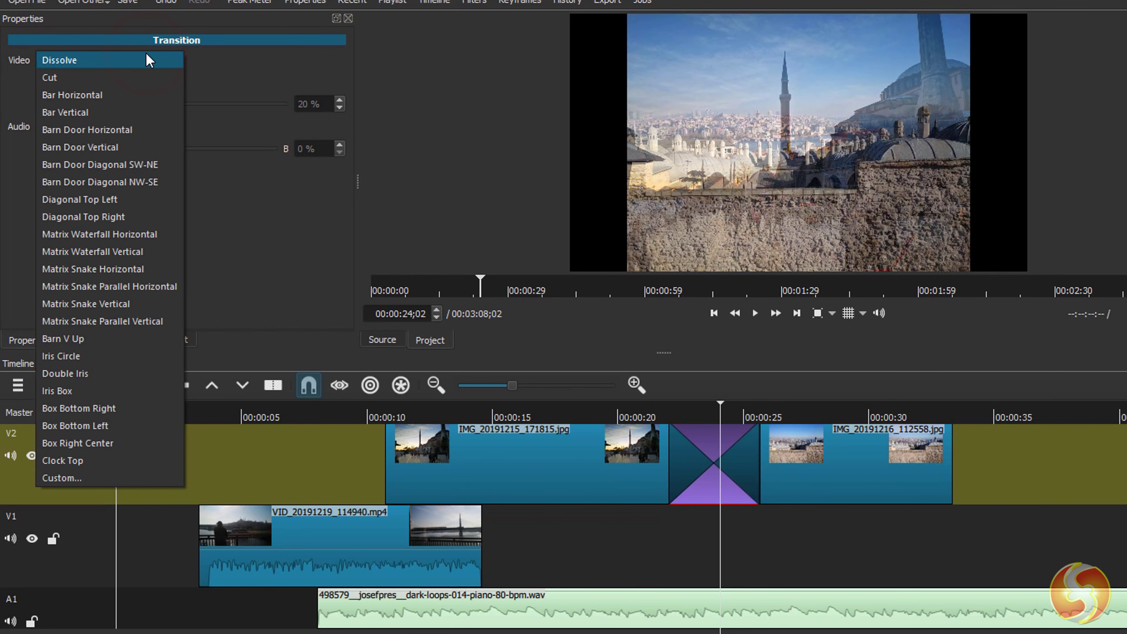
left_click(121, 270)
key("space")
key("Up")
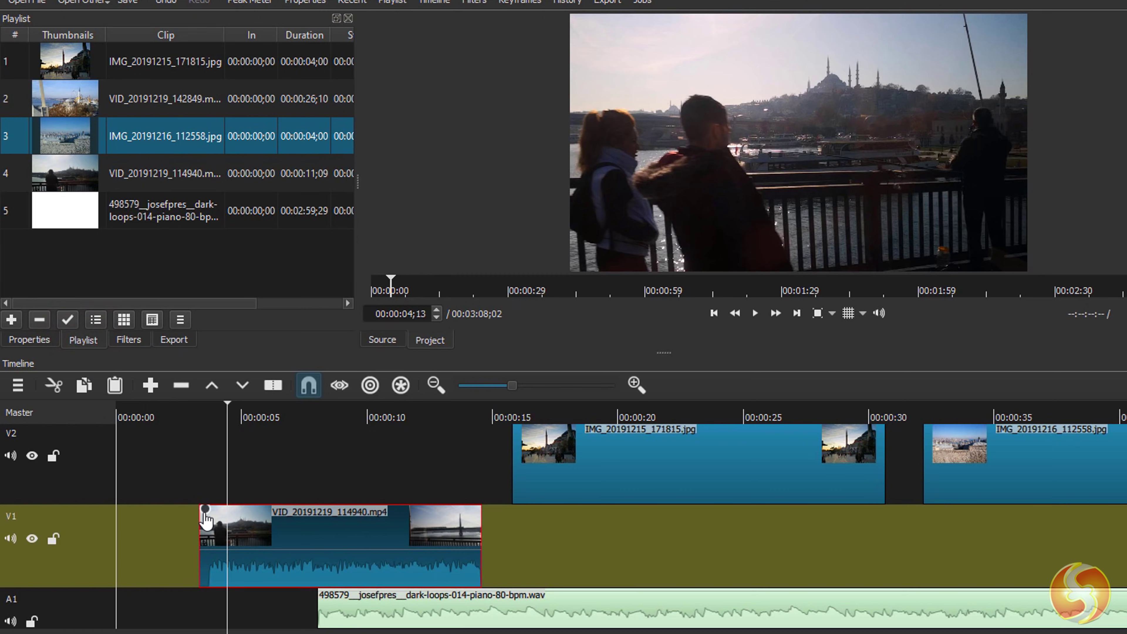
Add a fade-in to the start of the V1 clip and play to check it.
left_click_drag(204, 515, 293, 526)
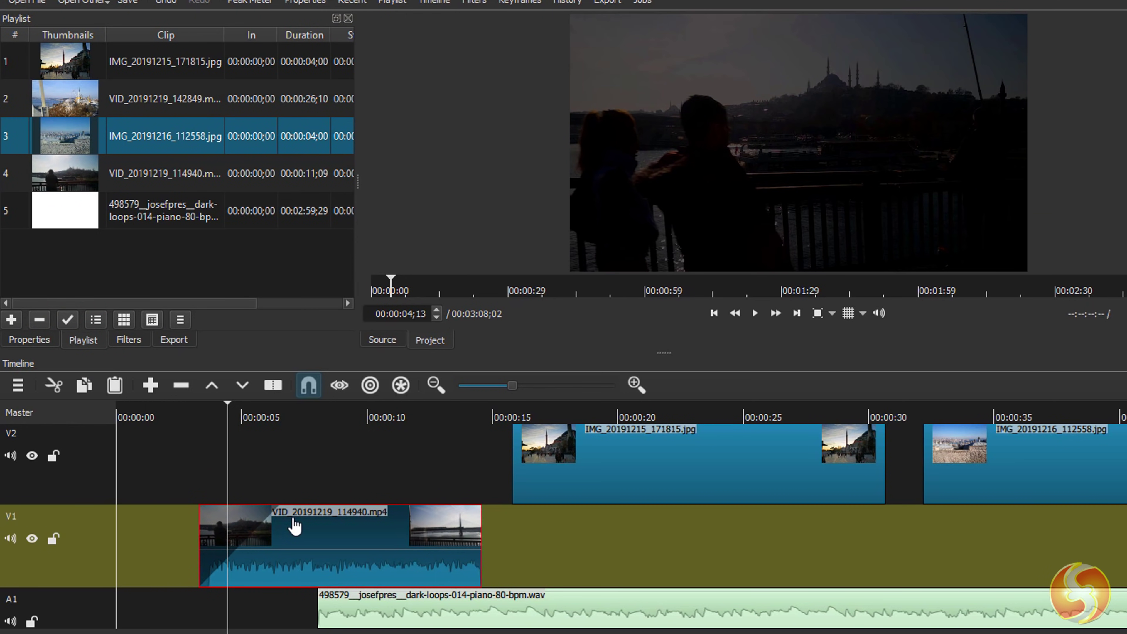
left_click(755, 313)
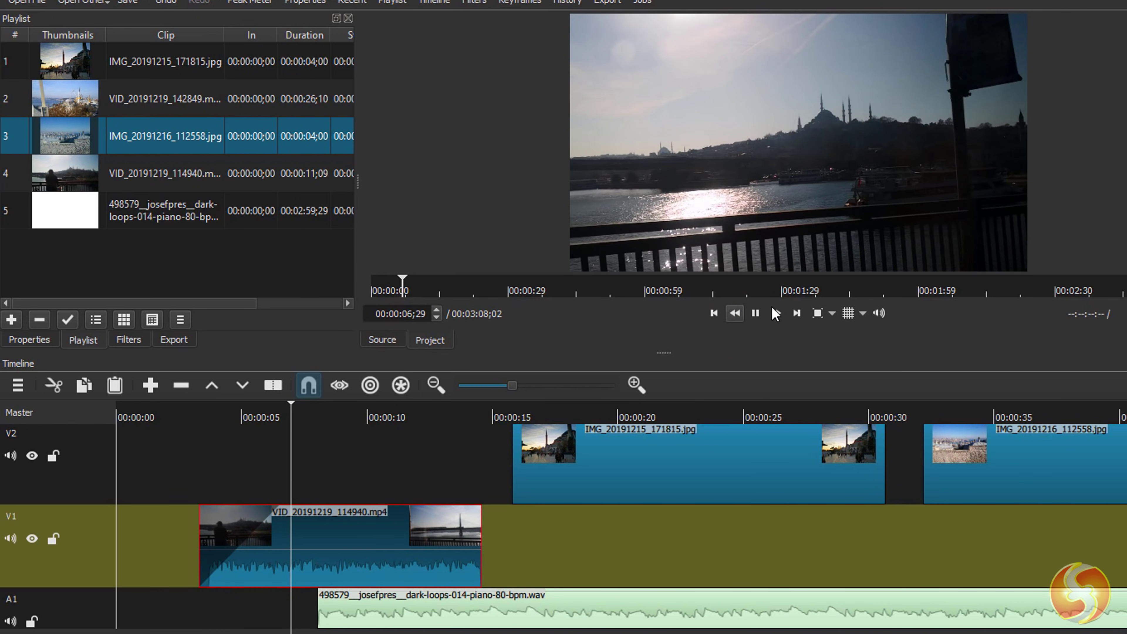
left_click(755, 313)
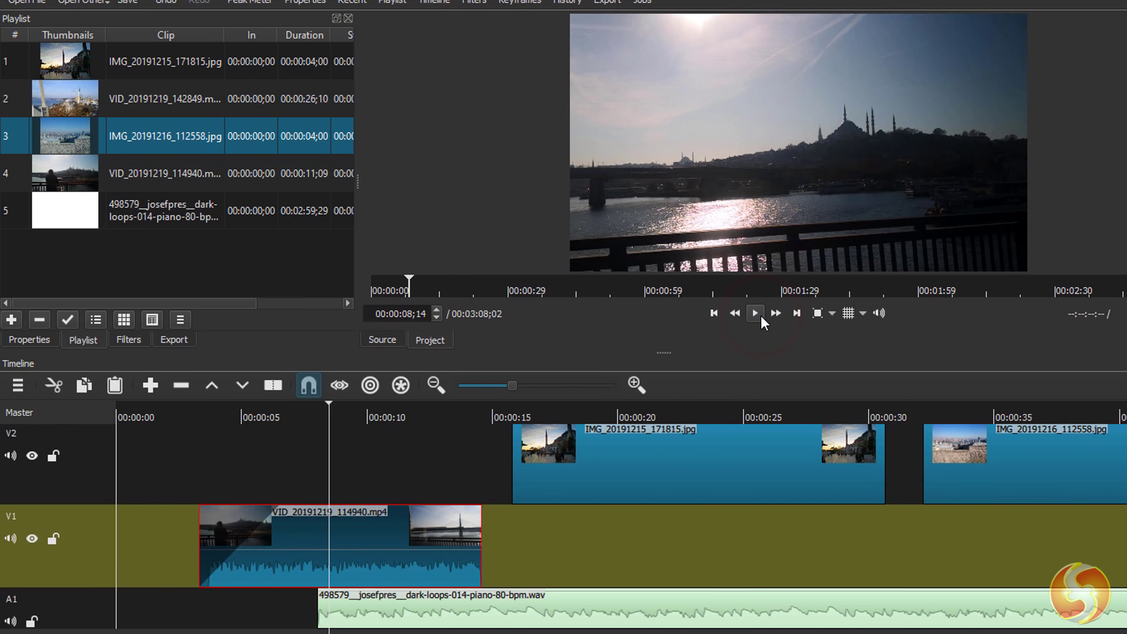
Move the A1 music to start around 00:00:20, then trim and re-extend the V1 clip.
left_click_drag(444, 611, 755, 611)
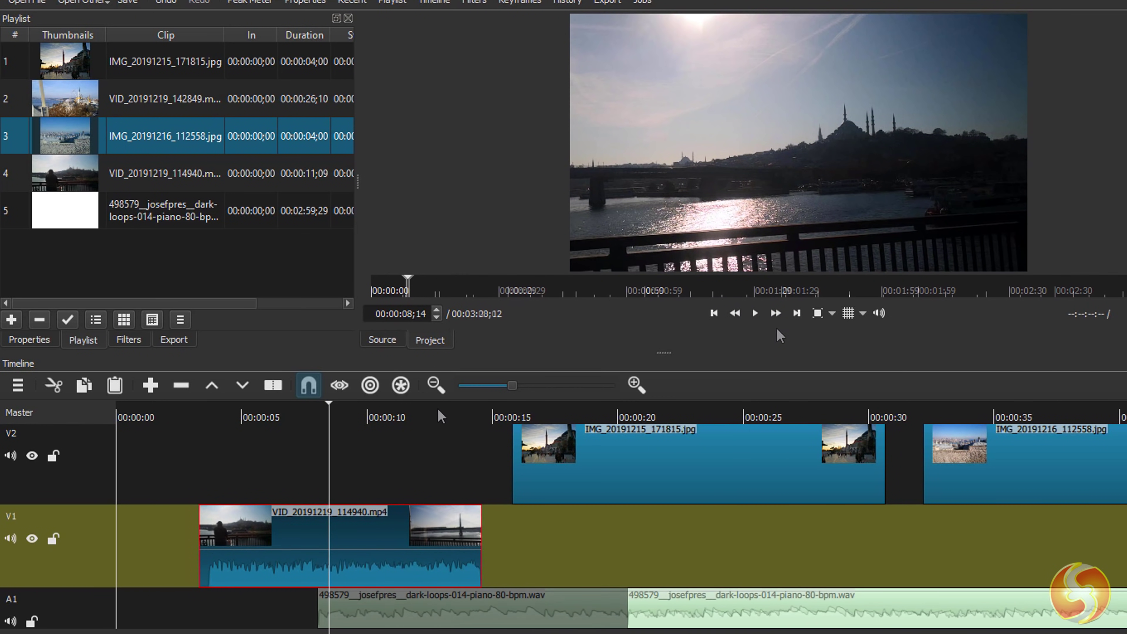
left_click_drag(482, 554, 390, 563)
left_click(203, 414)
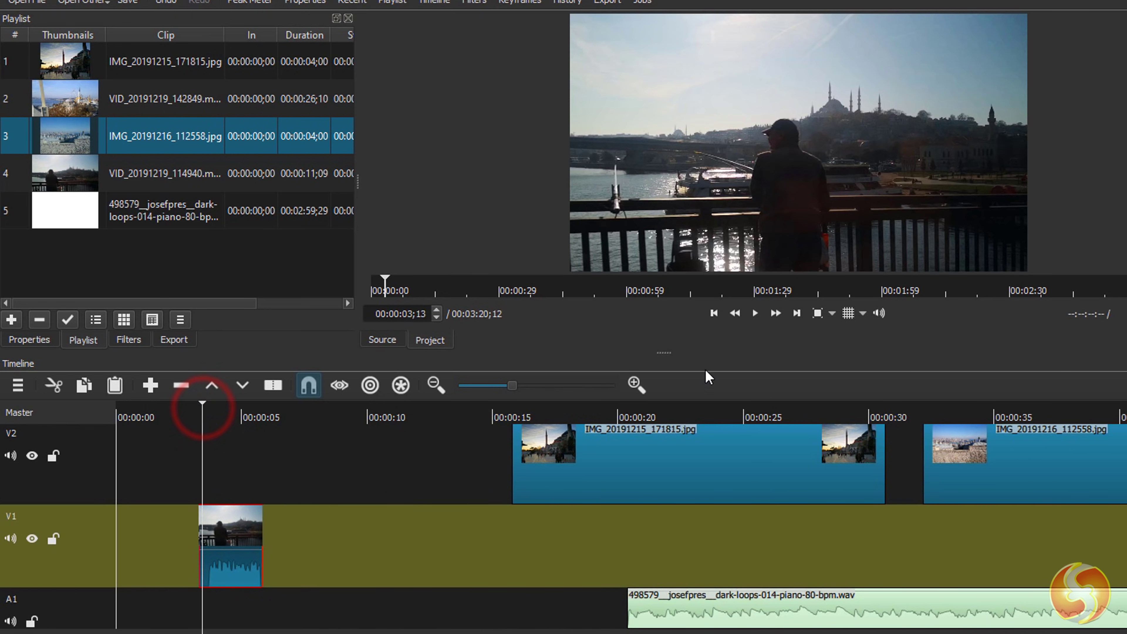
left_click(756, 314)
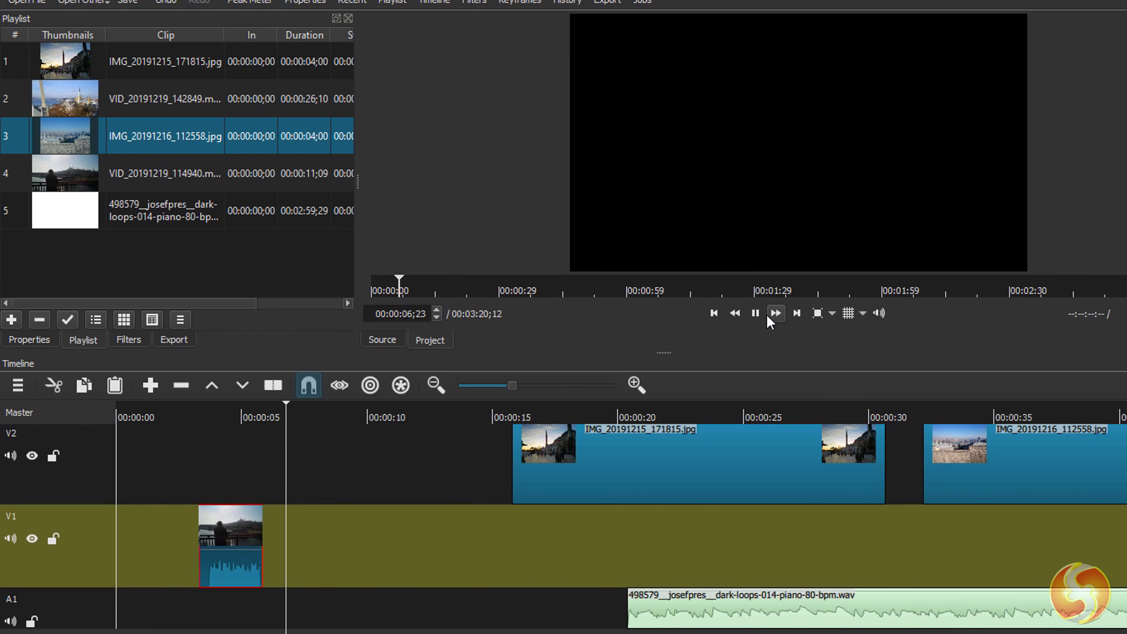
left_click(758, 313)
left_click_drag(407, 561, 289, 538)
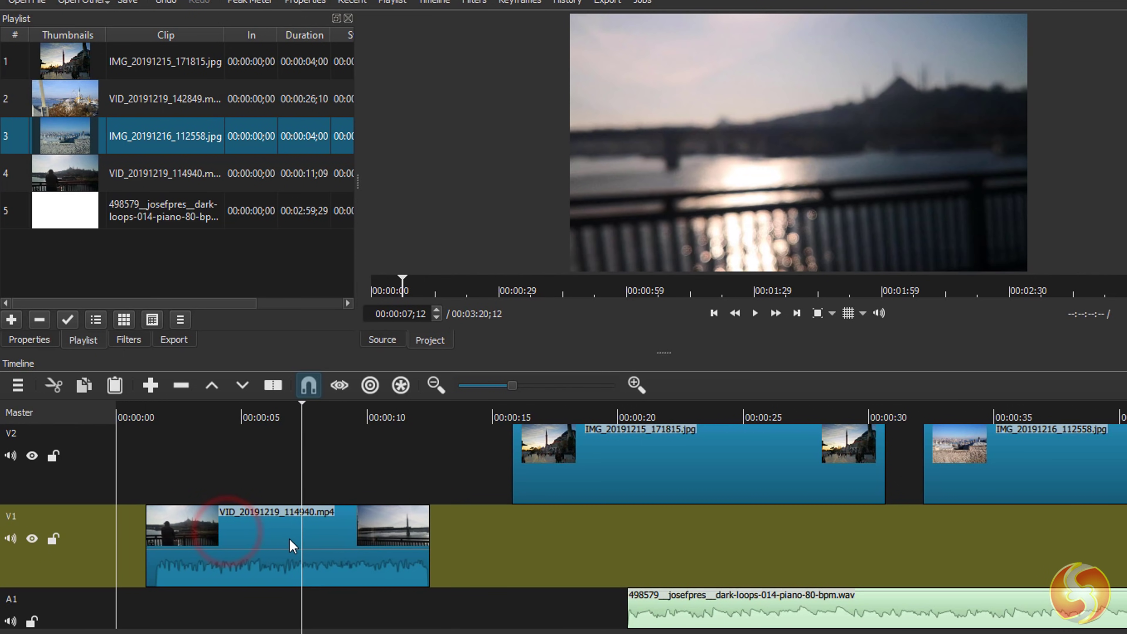
Lock track V1, select its video clip, and move the playhead to about 00:00:08.
left_click(52, 541)
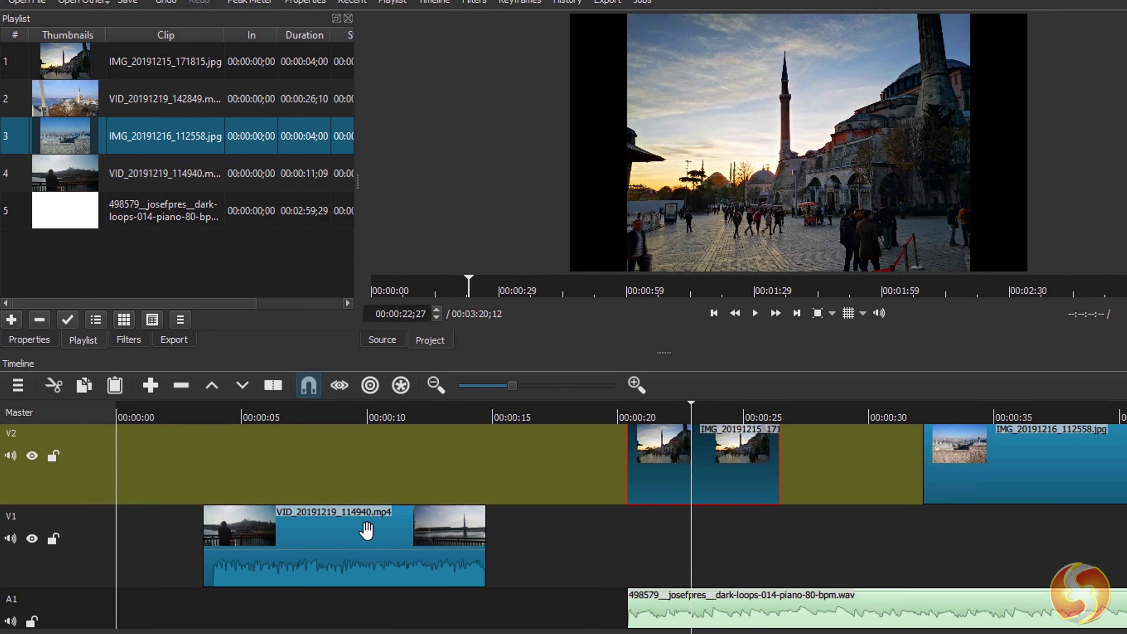
left_click(367, 529)
left_click(339, 419)
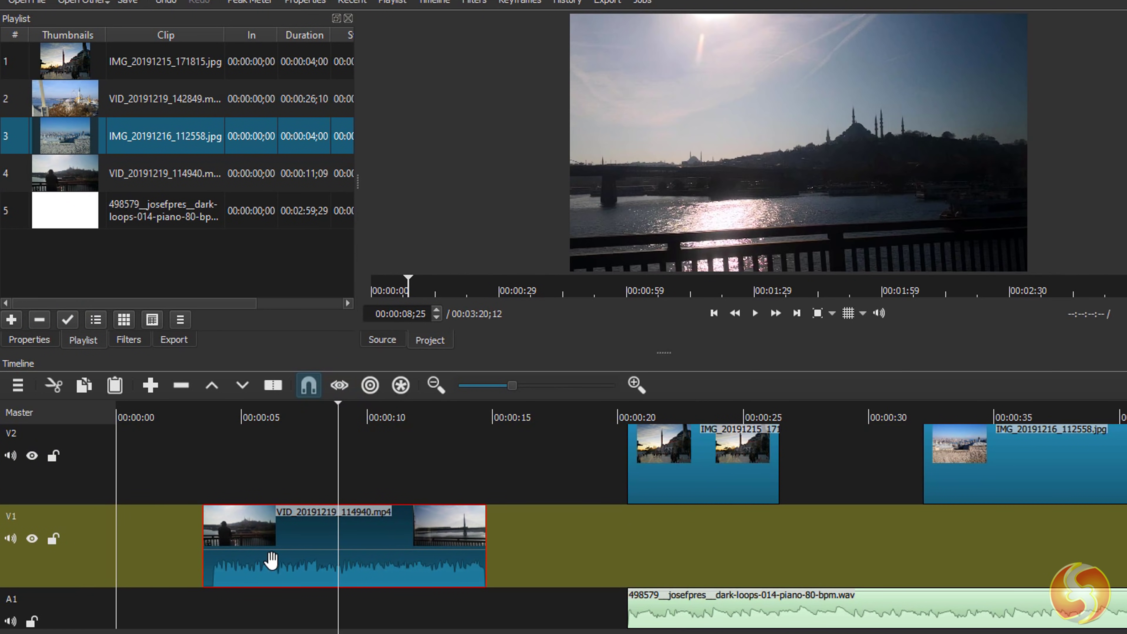
Review the VID_20191219_114940.mp4 clip's video, audio and metadata properties.
left_click(30, 340)
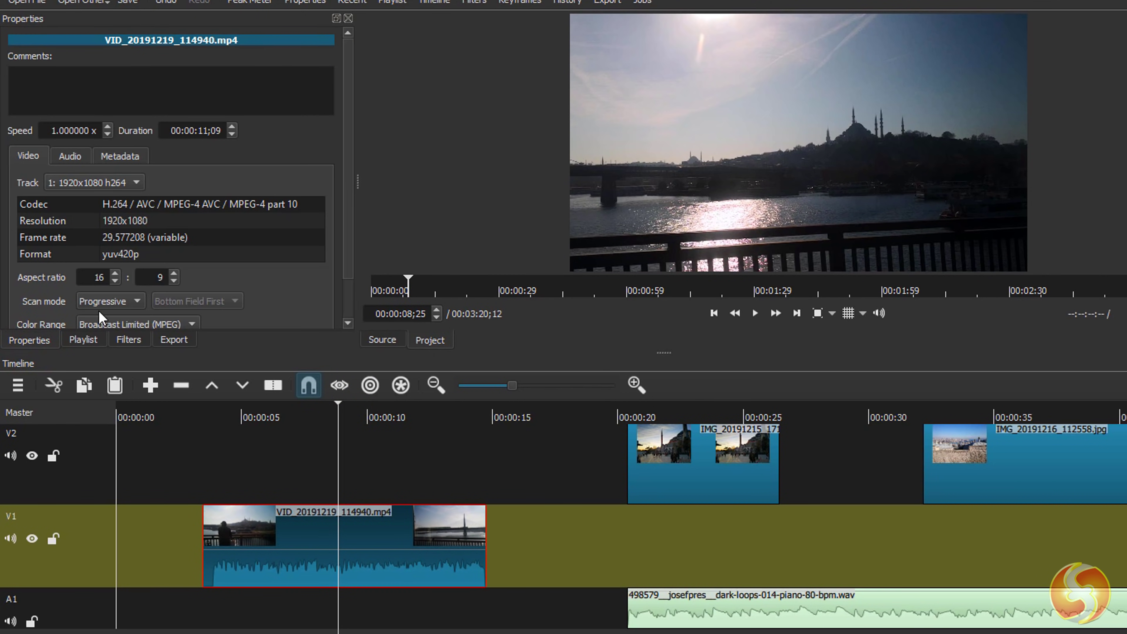
left_click_drag(348, 178, 348, 220)
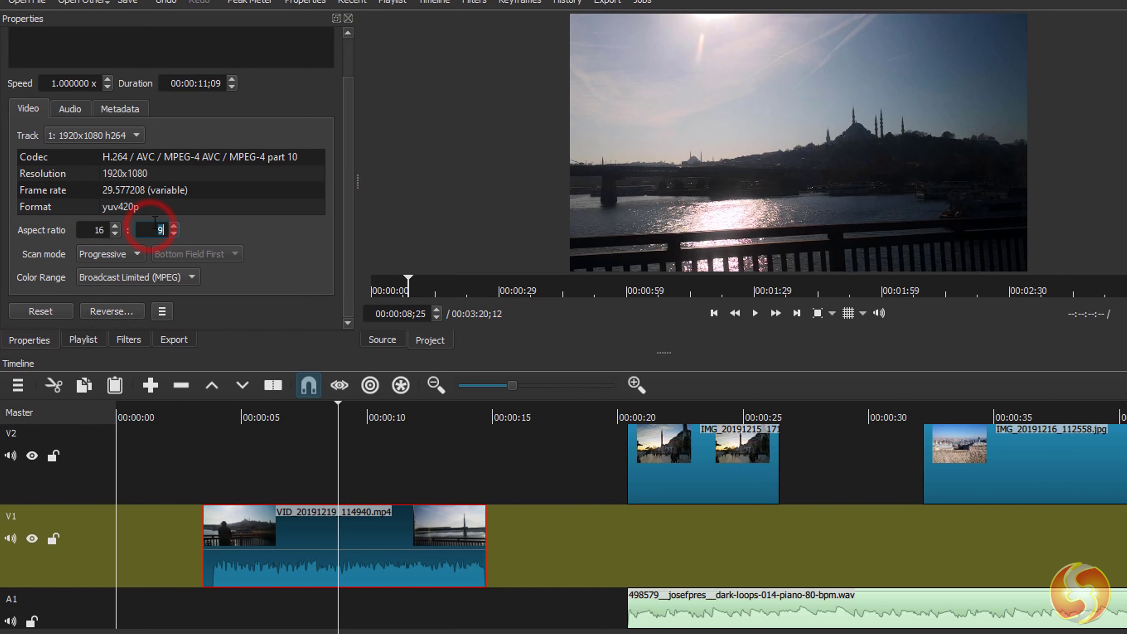
left_click(69, 108)
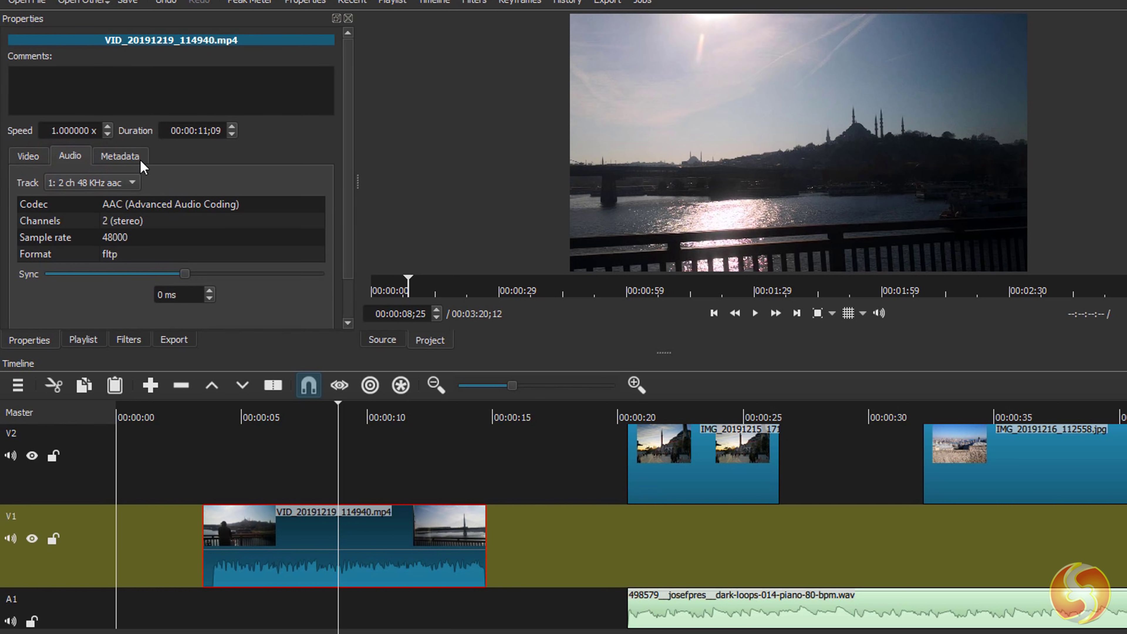
left_click(132, 155)
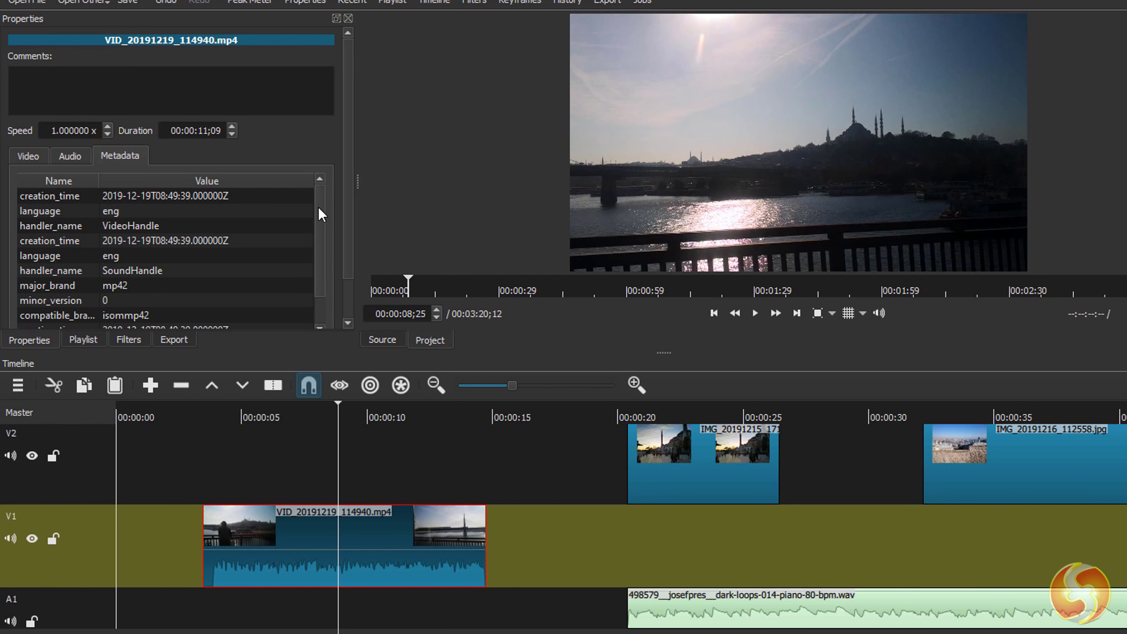
left_click_drag(319, 215, 319, 276)
scroll(159, 320, "up", 1)
Set the clip's speed to 2 and play it back.
left_click(108, 133)
type("2")
key("Return")
left_click(755, 313)
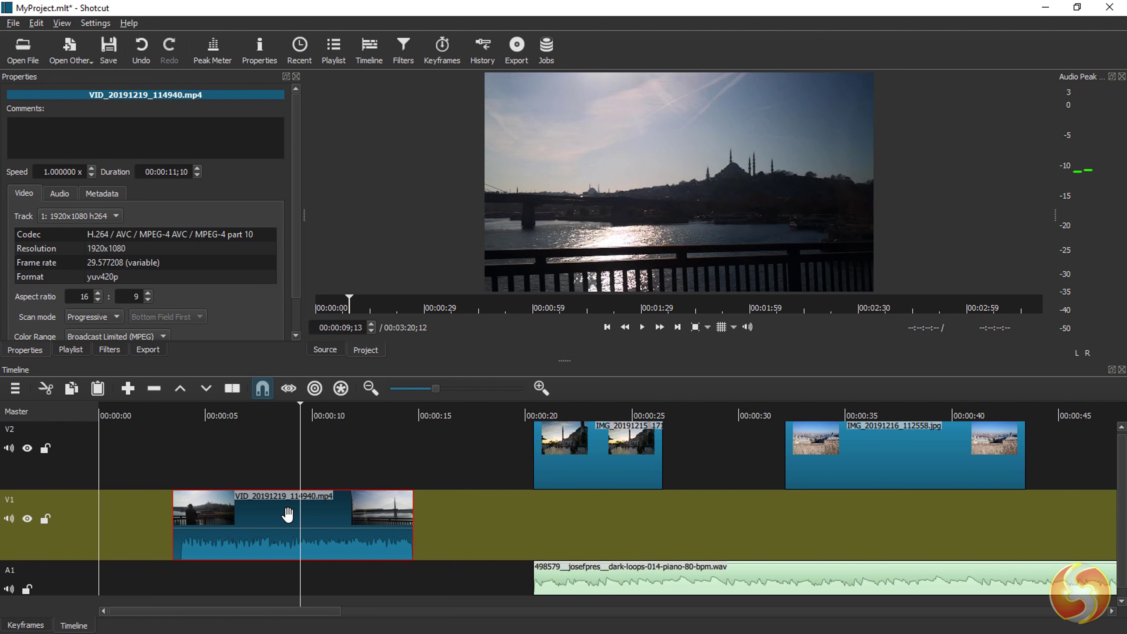
Remove the V1 clip, paste it at 00:00:12, and split it at 00:00:15.
key("Delete")
left_click(359, 414)
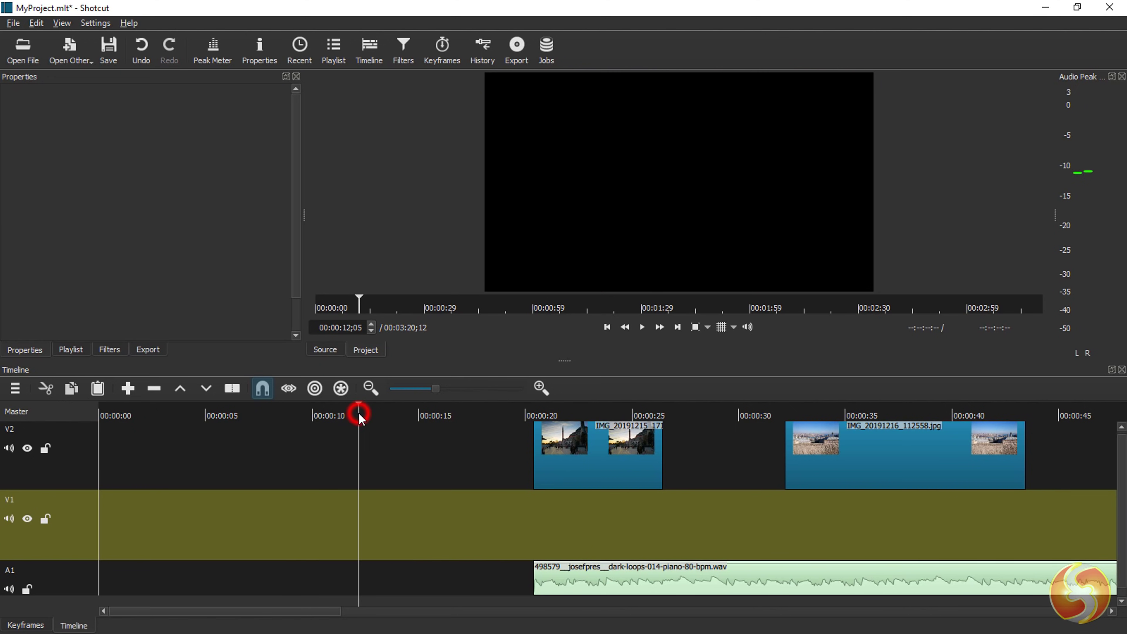
key("ctrl+v")
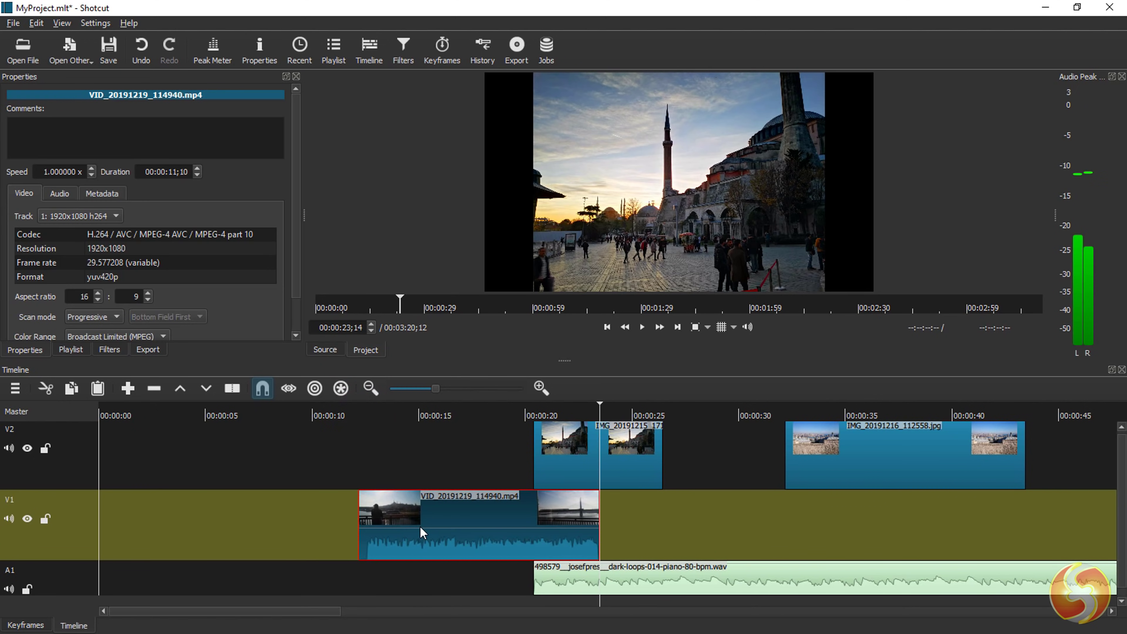
left_click(449, 412)
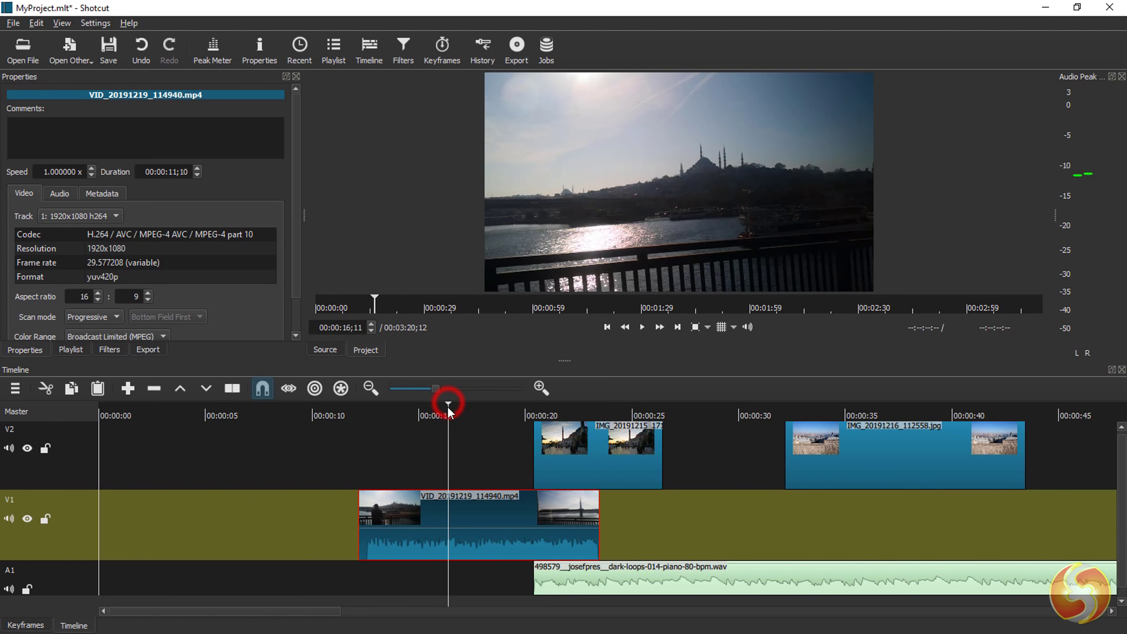
left_click(425, 414)
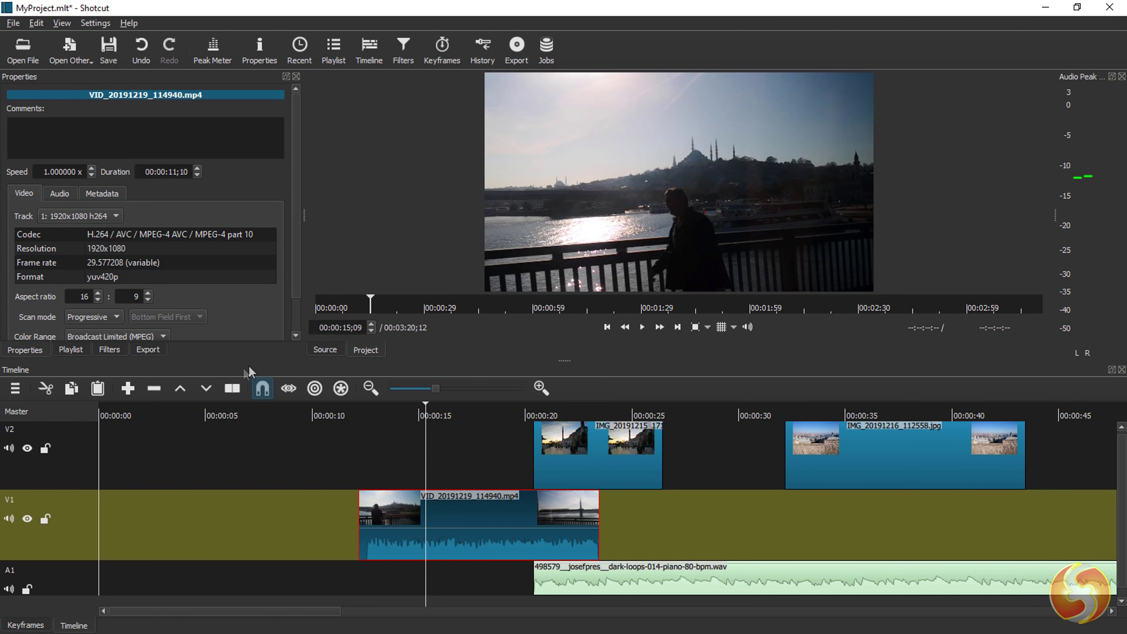
left_click(231, 390)
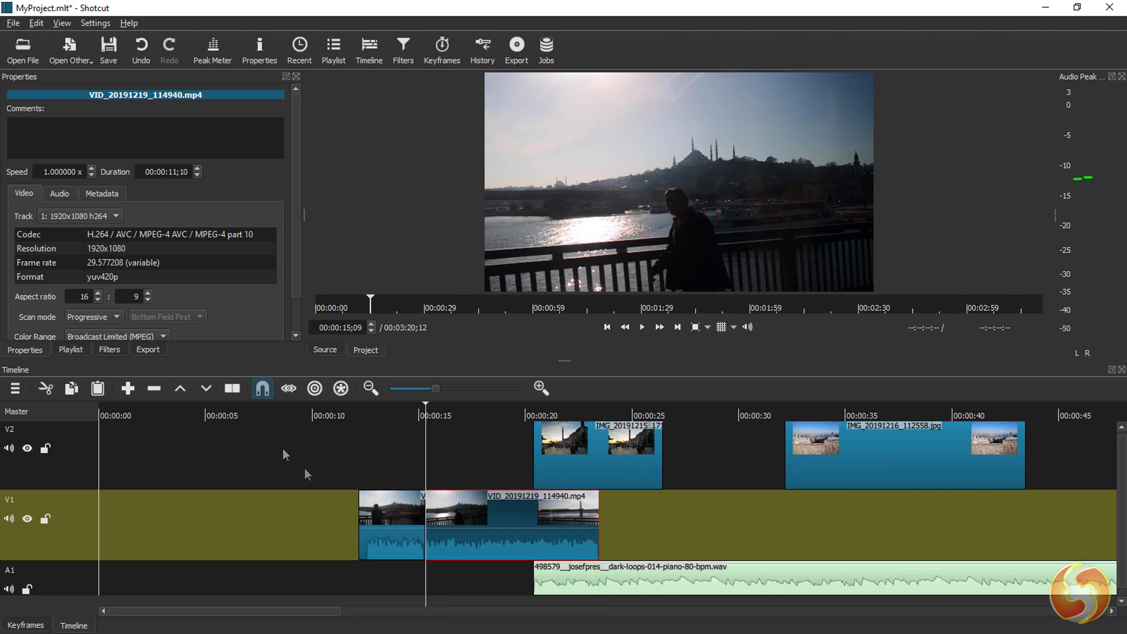
Shift the first split piece left, remove both V1 pieces, and lift the first V2 photo.
left_click_drag(392, 516, 357, 516)
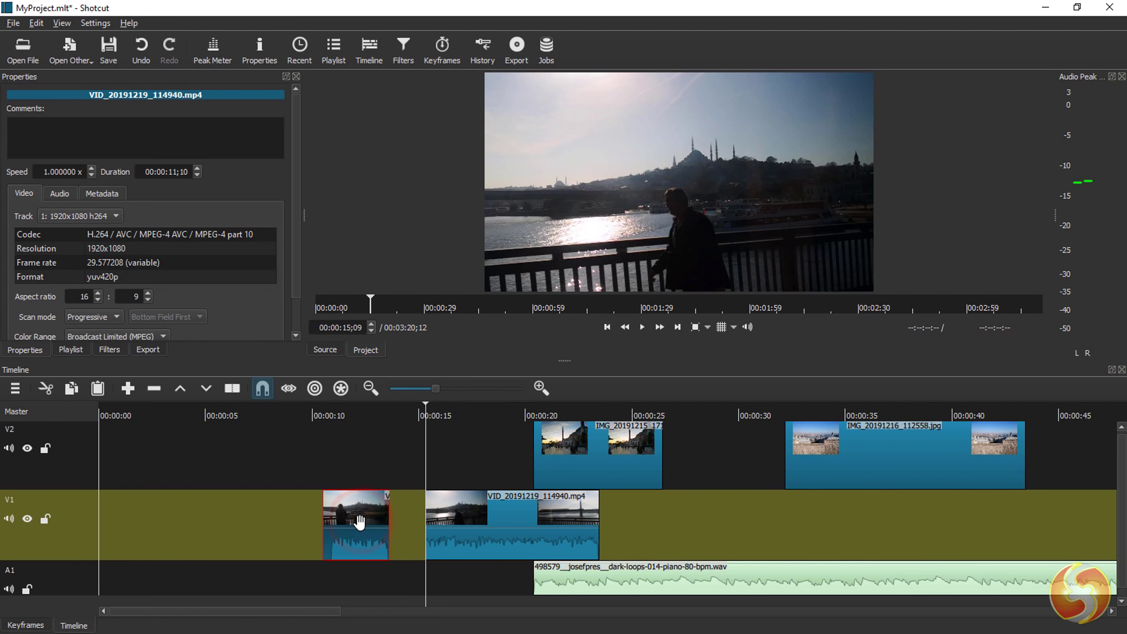
key("z")
left_click(472, 528)
key("z")
left_click(610, 448)
key("z")
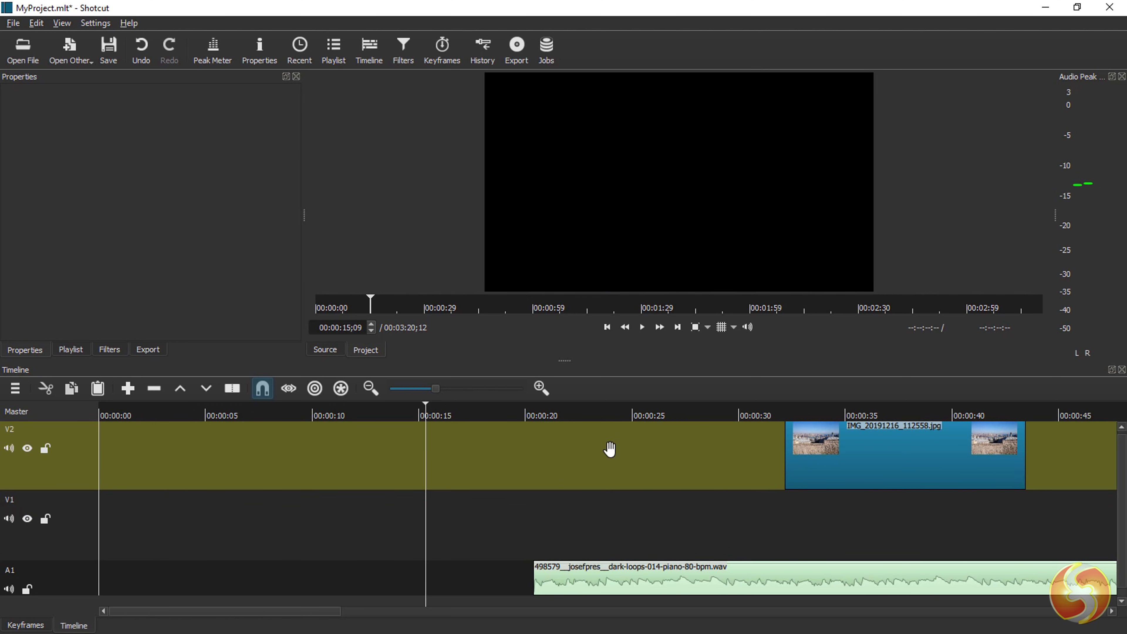
Undo the lift, removals, move and split to restore the V1 clip.
left_click(142, 48)
left_click(143, 48)
left_click(143, 48)
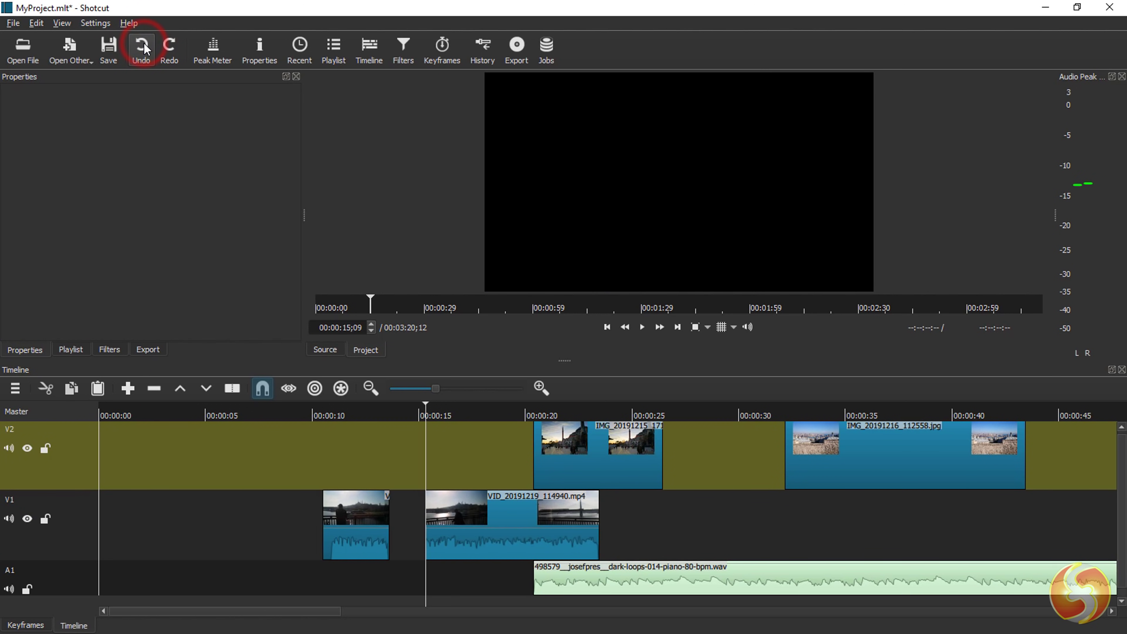
left_click(143, 48)
left_click(143, 48)
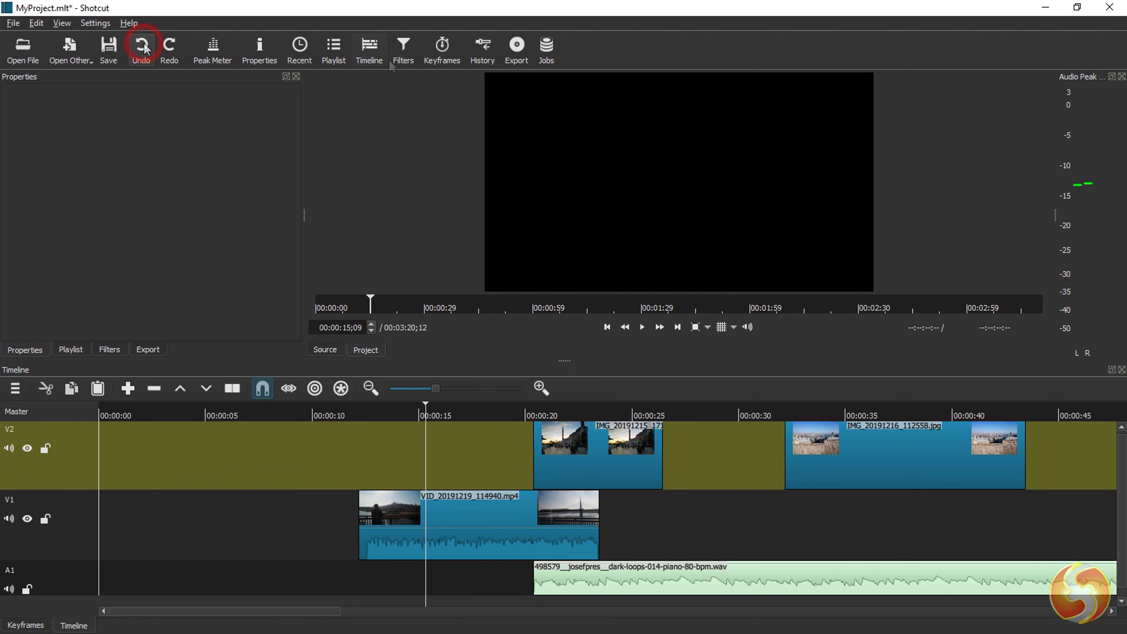
Step back through several History entries, then try a stronger Gaussian blur on the photo.
left_click(483, 58)
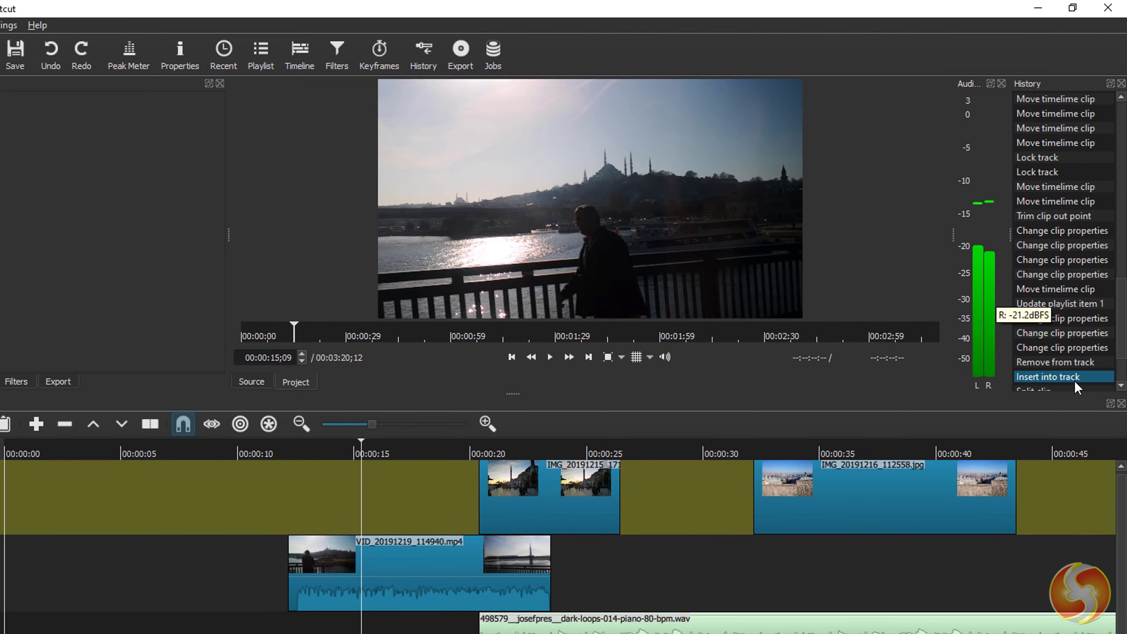
left_click(1075, 362)
left_click(1069, 347)
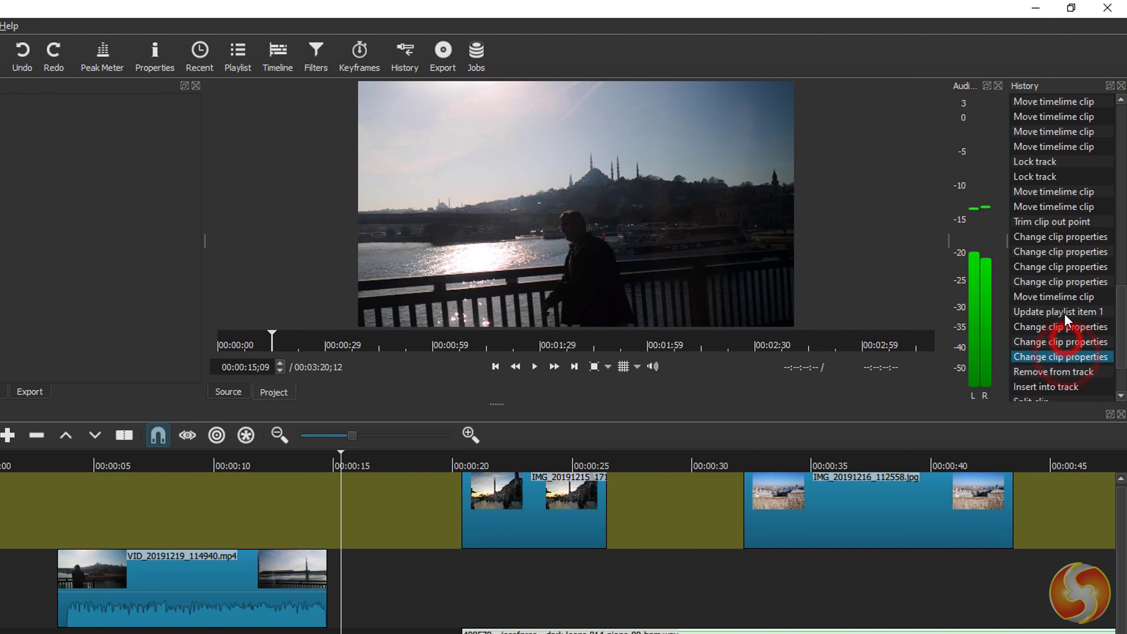
left_click(1065, 342)
left_click(1065, 327)
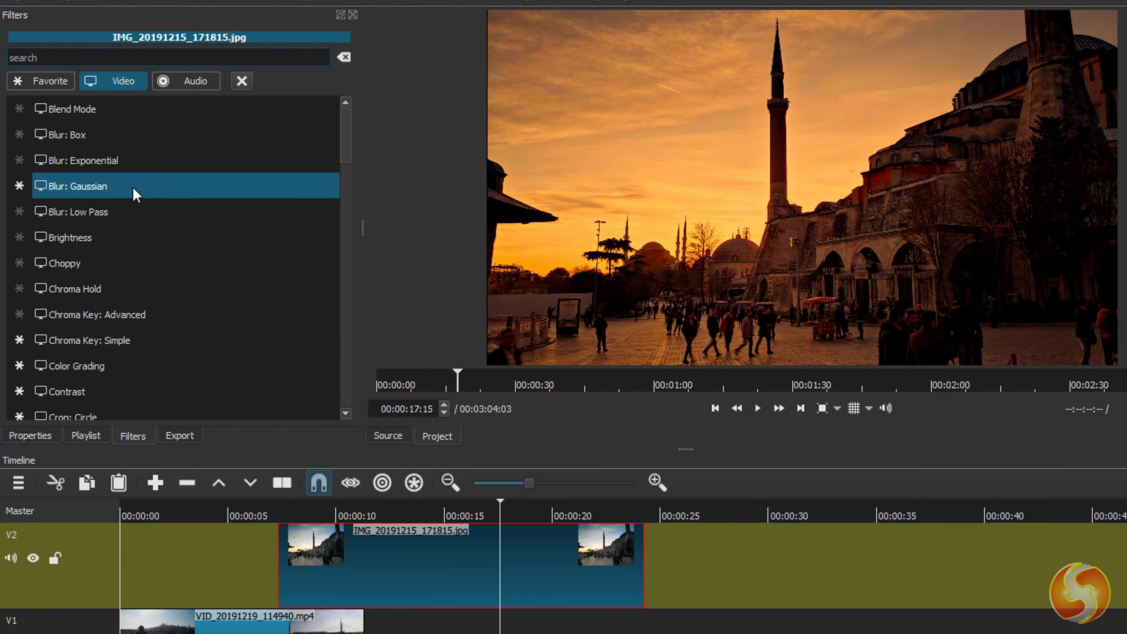
left_click(132, 190)
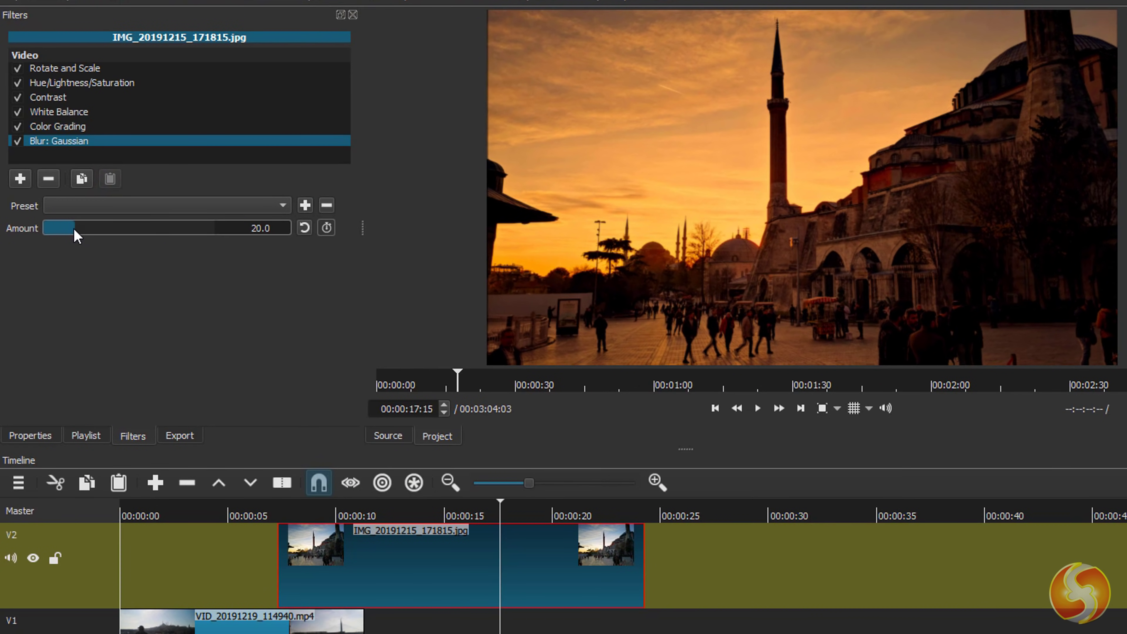
mouse_move(84, 228)
left_mouse_down()
mouse_move(135, 225)
mouse_move(99, 230)
left_mouse_up()
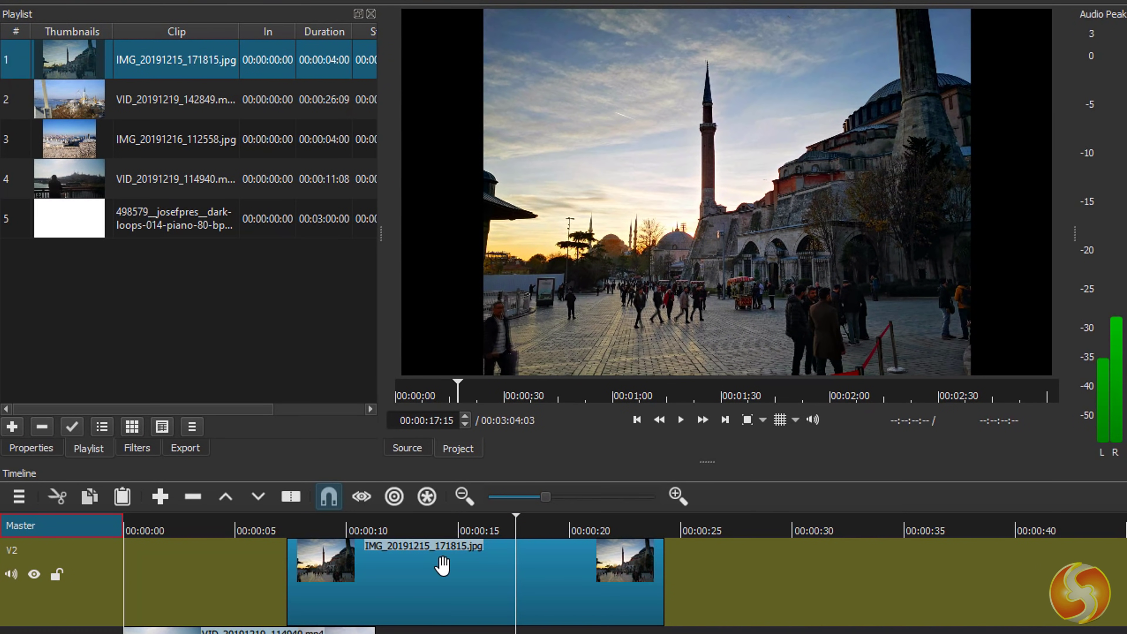
Add a Rotate and Scale video filter to the mosque photo at 133.1 % scale.
left_click(441, 564)
left_click(138, 449)
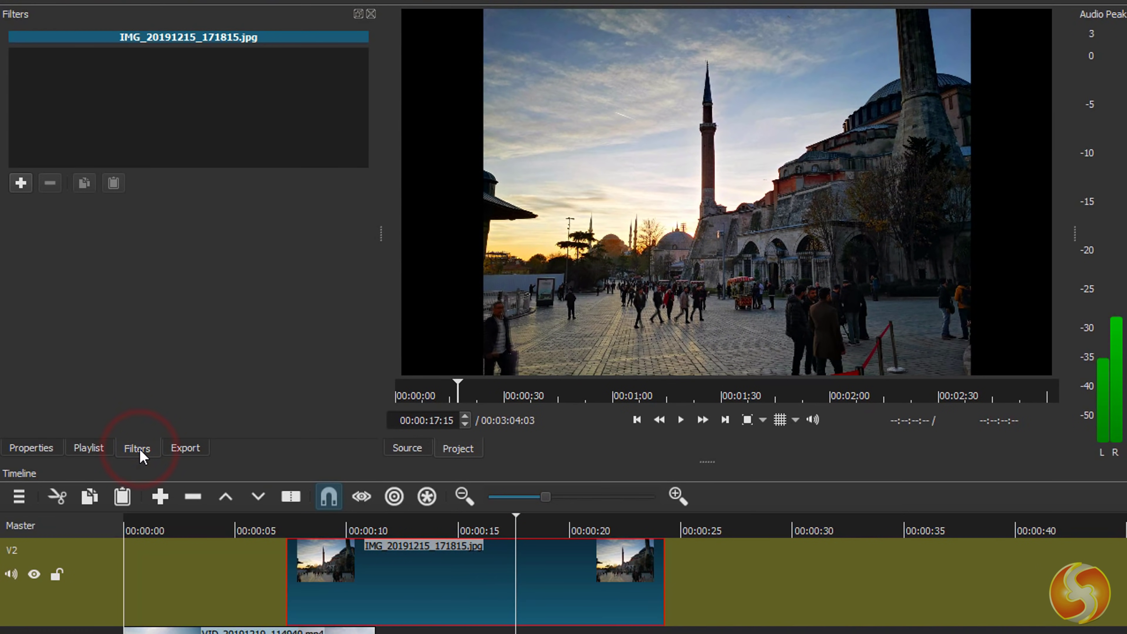
left_click(20, 183)
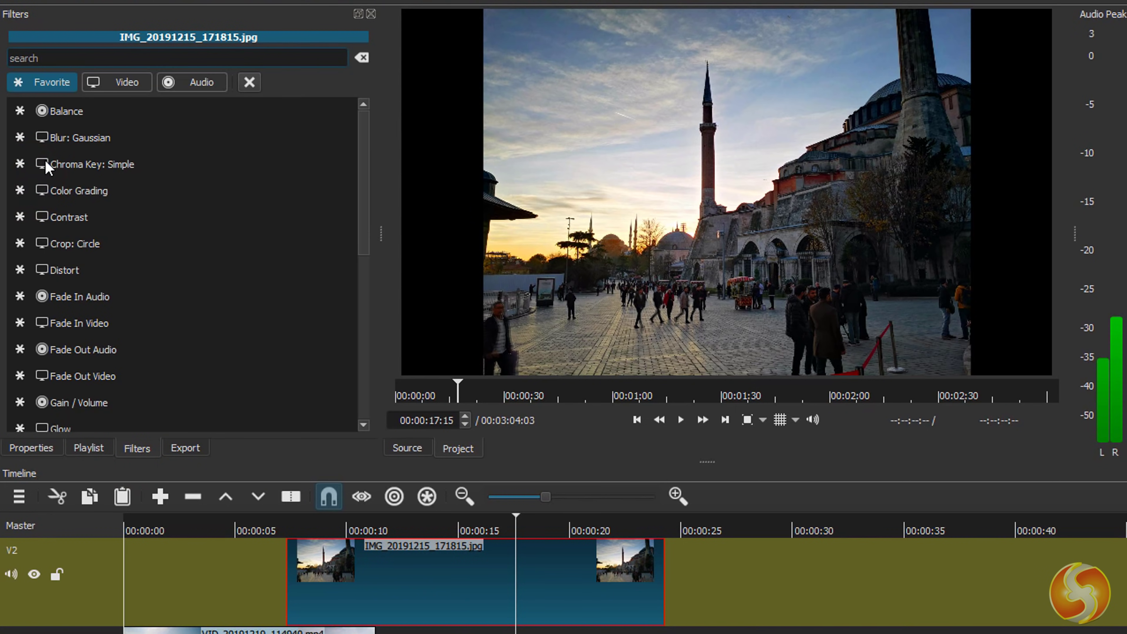
left_click(131, 83)
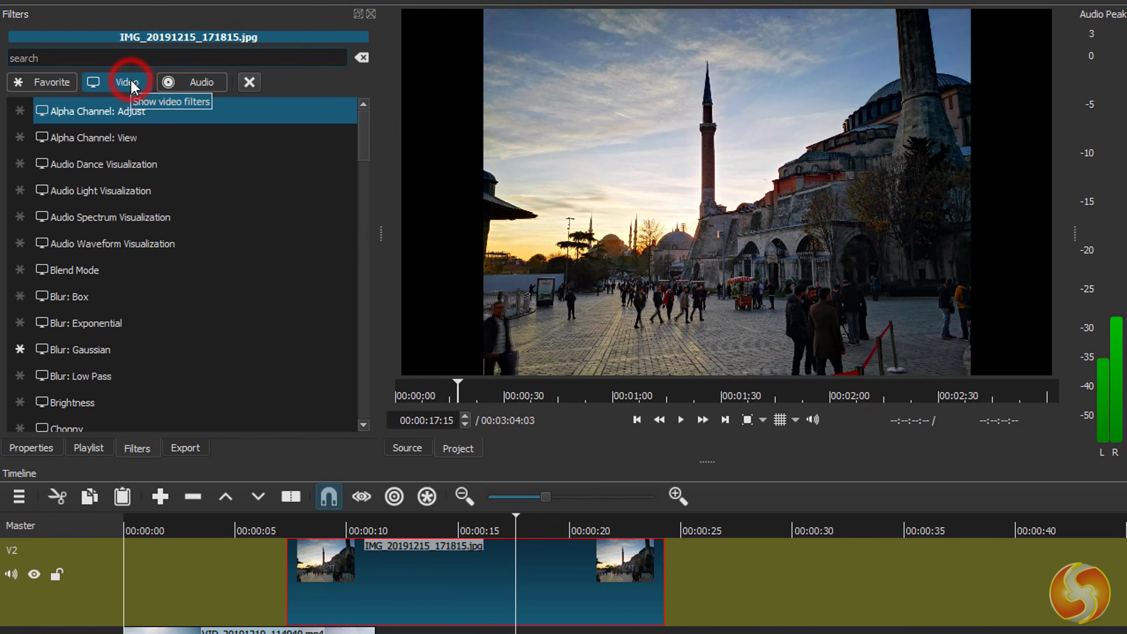
scroll(181, 216, "down", 15)
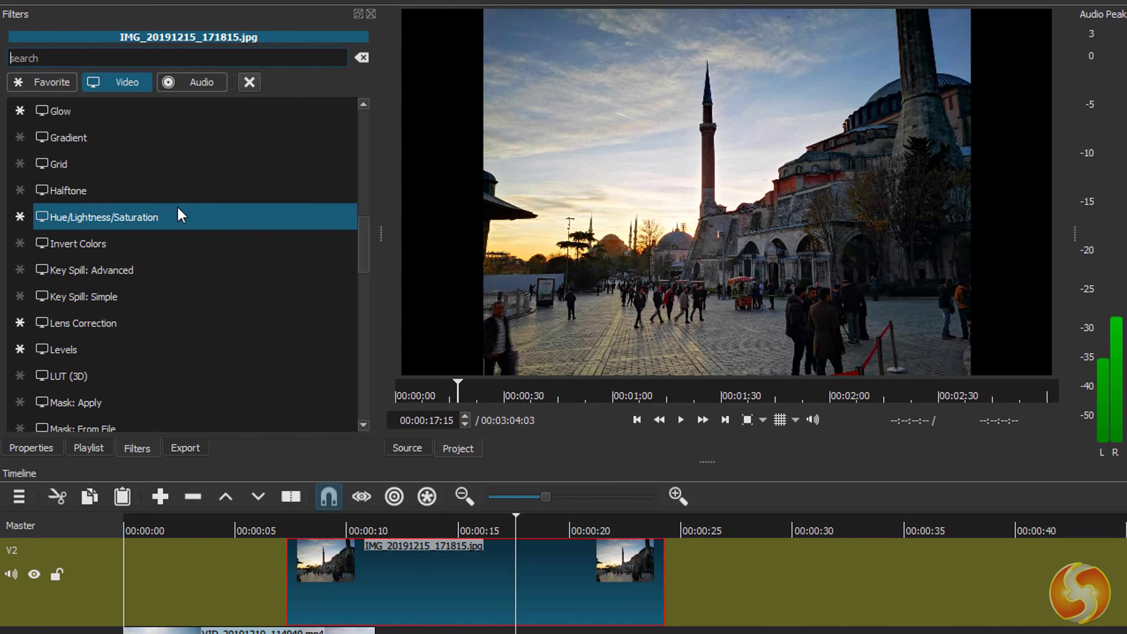
scroll(182, 216, "down", 3)
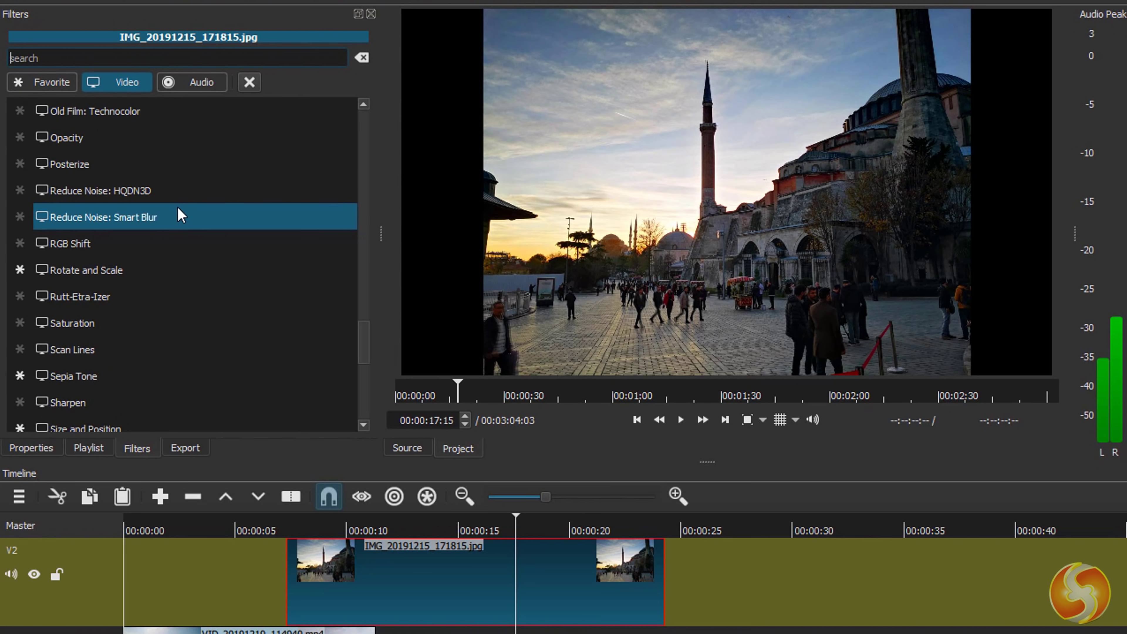
left_click(127, 275)
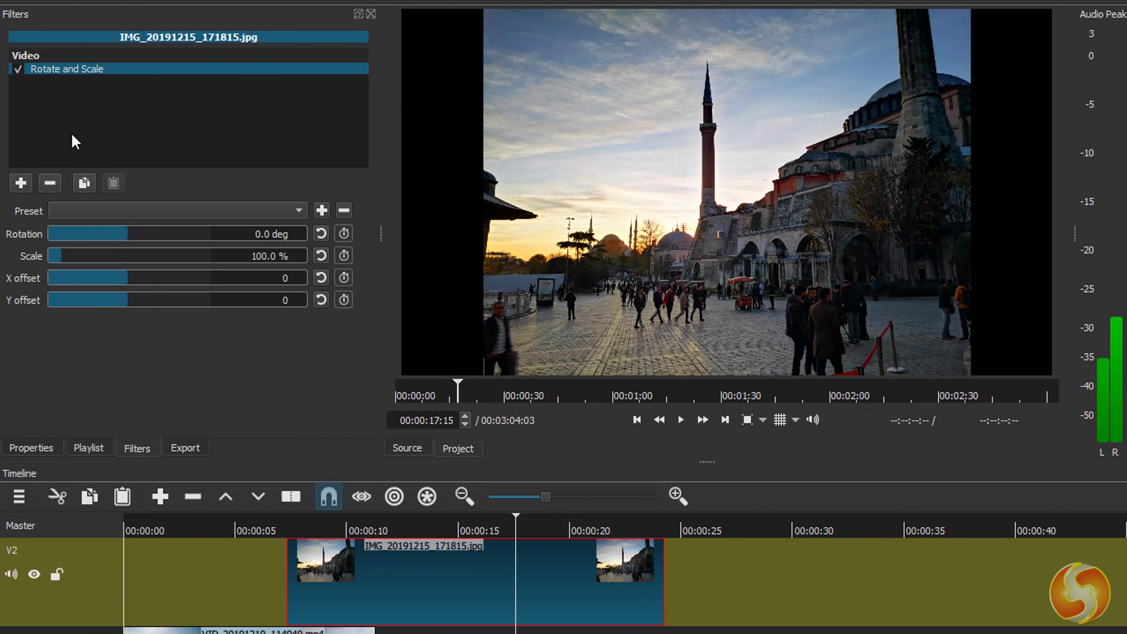
left_click_drag(61, 258, 70, 258)
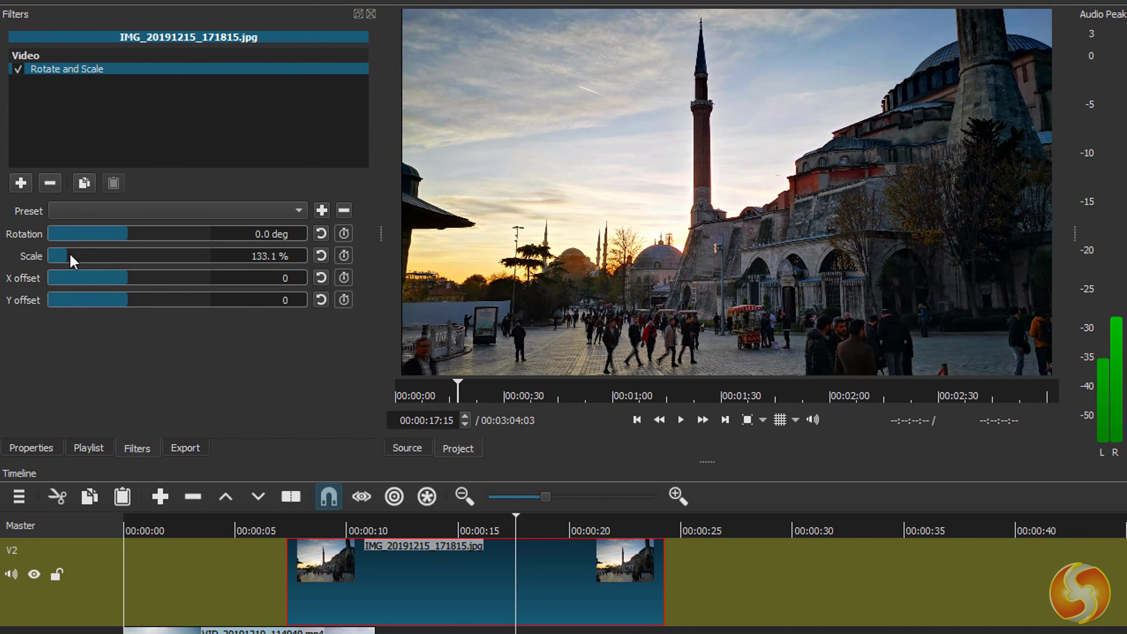
Add Hue/Lightness/Saturation to the photo with hue at 93 % and higher lightness.
left_click(20, 183)
left_click(137, 298)
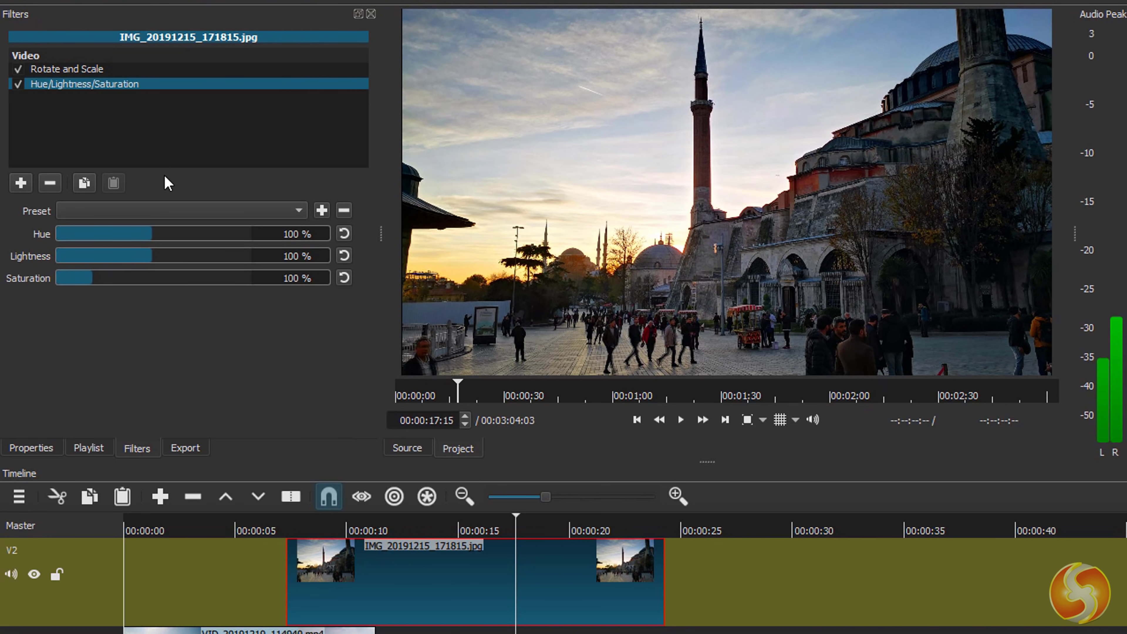
mouse_move(155, 238)
left_mouse_down()
mouse_move(110, 244)
mouse_move(168, 255)
mouse_move(146, 262)
mouse_move(130, 235)
mouse_move(181, 246)
mouse_move(153, 250)
left_mouse_up()
key("f")
Add Contrast and Levels filters, with Levels Input Black 18.8 and Input White 183.0.
left_click(76, 270)
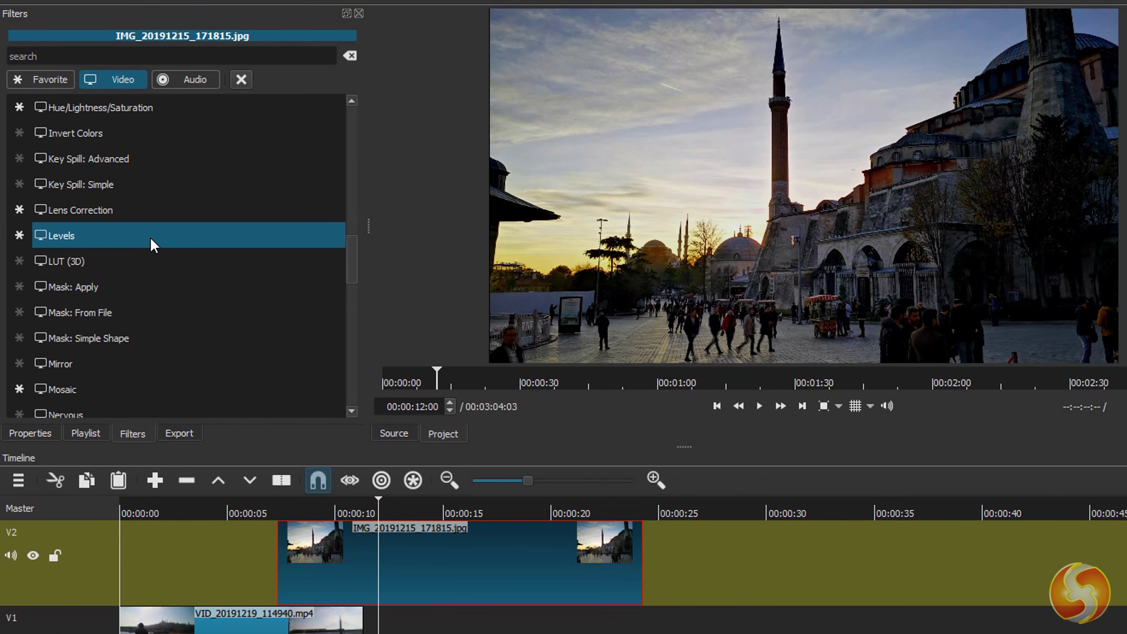
left_click(156, 247)
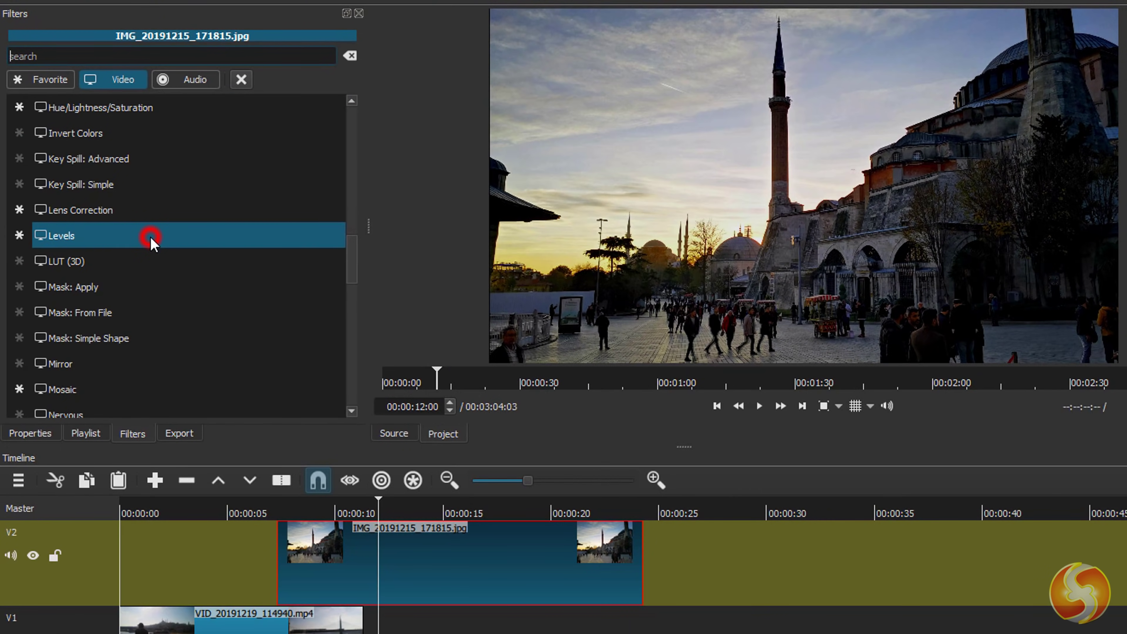
mouse_move(71, 278)
left_mouse_down()
mouse_move(135, 273)
mouse_move(79, 284)
left_mouse_up()
mouse_move(184, 298)
left_mouse_down()
mouse_move(136, 297)
mouse_move(170, 300)
left_mouse_up()
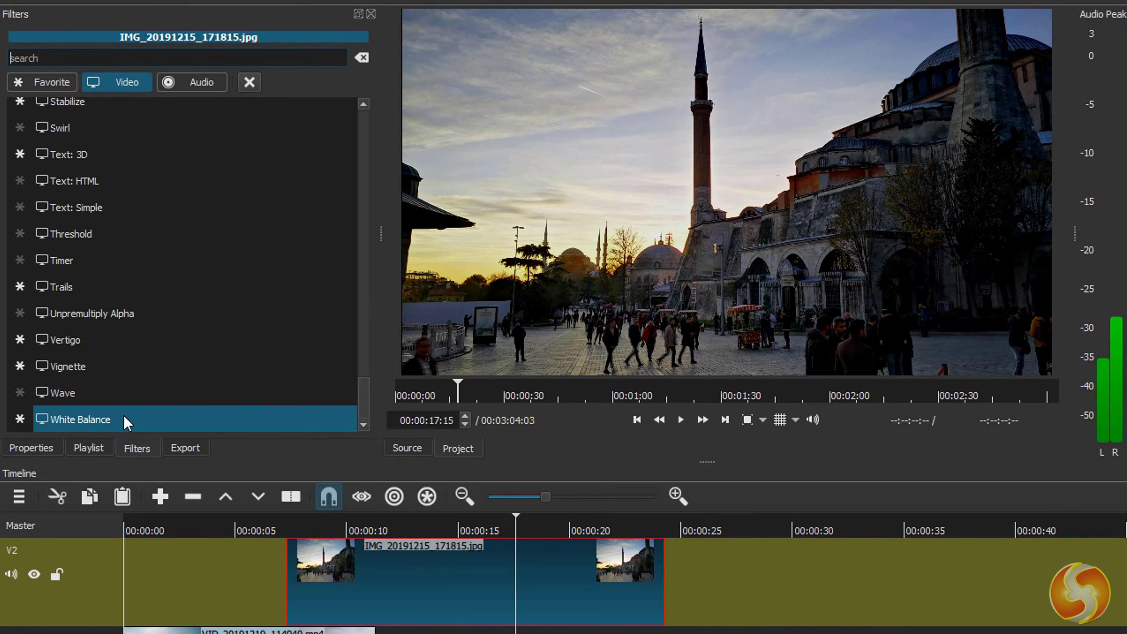
Add White Balance at 3880 deg and Color Grading with warm highlight, midtone and shadow tints.
left_click(124, 421)
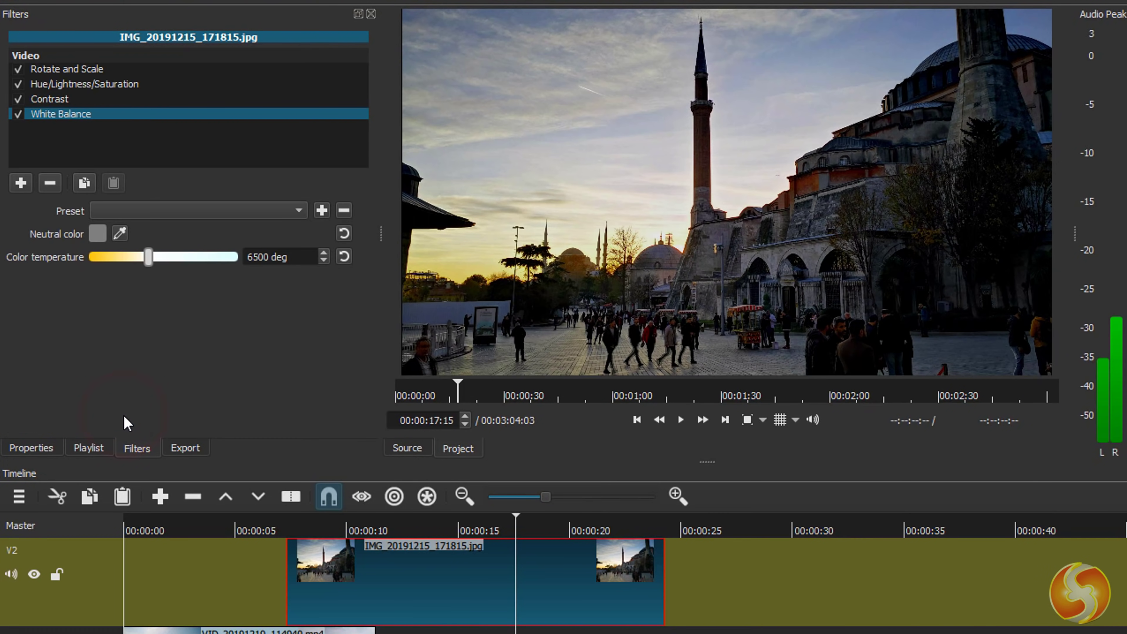
left_click_drag(149, 262, 119, 269)
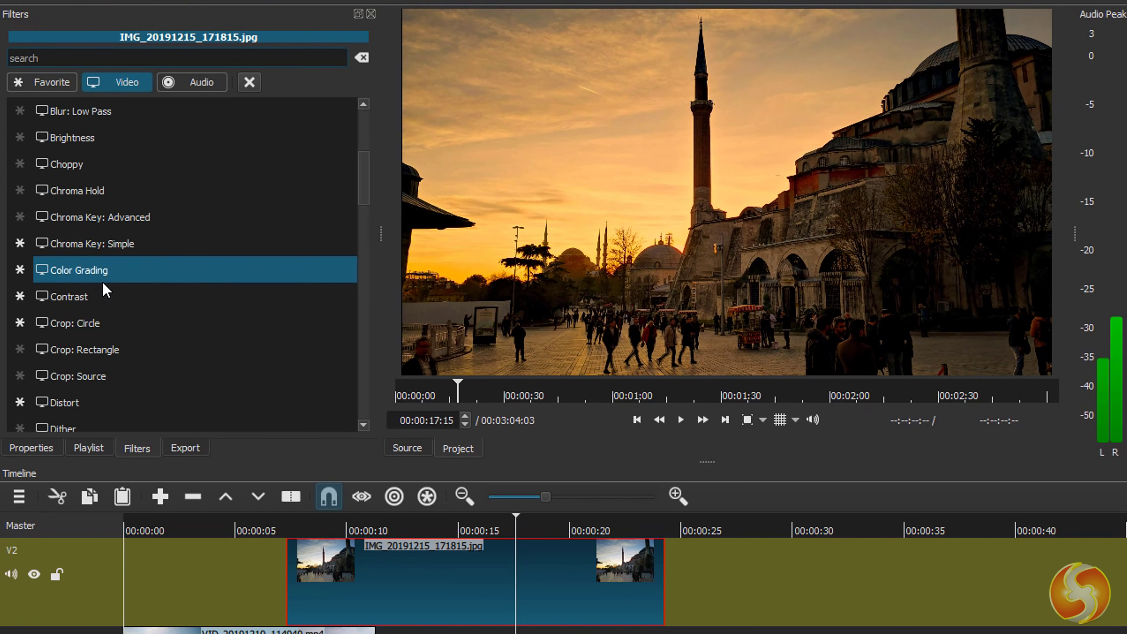
left_click(110, 272)
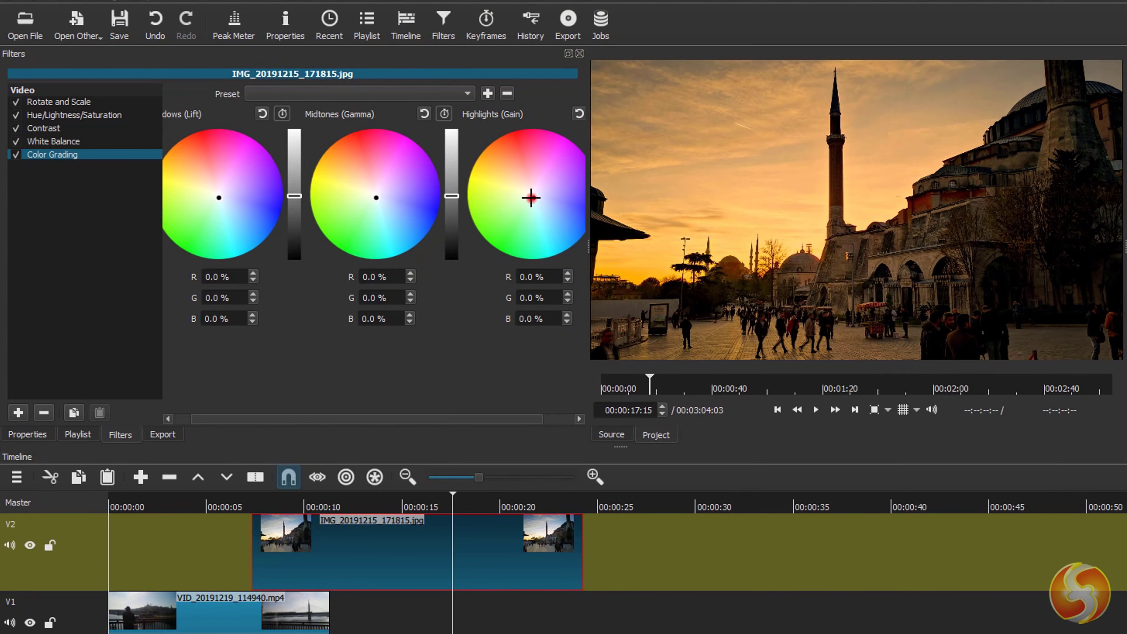
left_click_drag(531, 197, 529, 192)
mouse_move(377, 197)
left_mouse_down()
mouse_move(387, 186)
mouse_move(377, 189)
left_mouse_up()
mouse_move(221, 194)
left_mouse_down()
mouse_move(224, 185)
mouse_move(218, 193)
left_mouse_up()
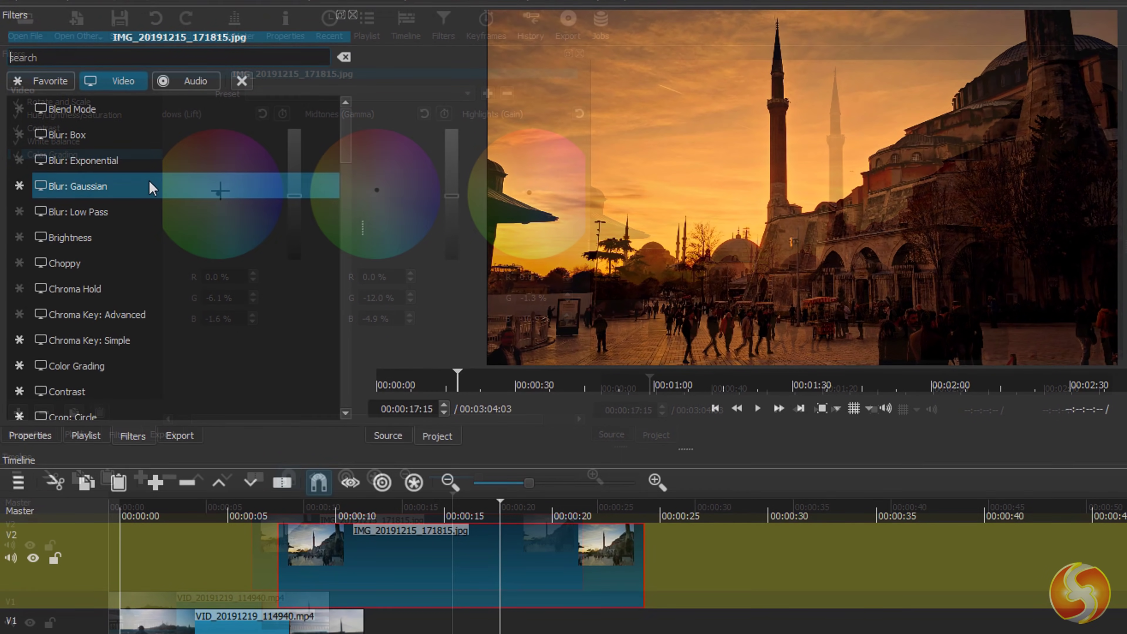
Try a strong Gaussian blur, then add a Vertigo effect with increased speed.
left_click(133, 191)
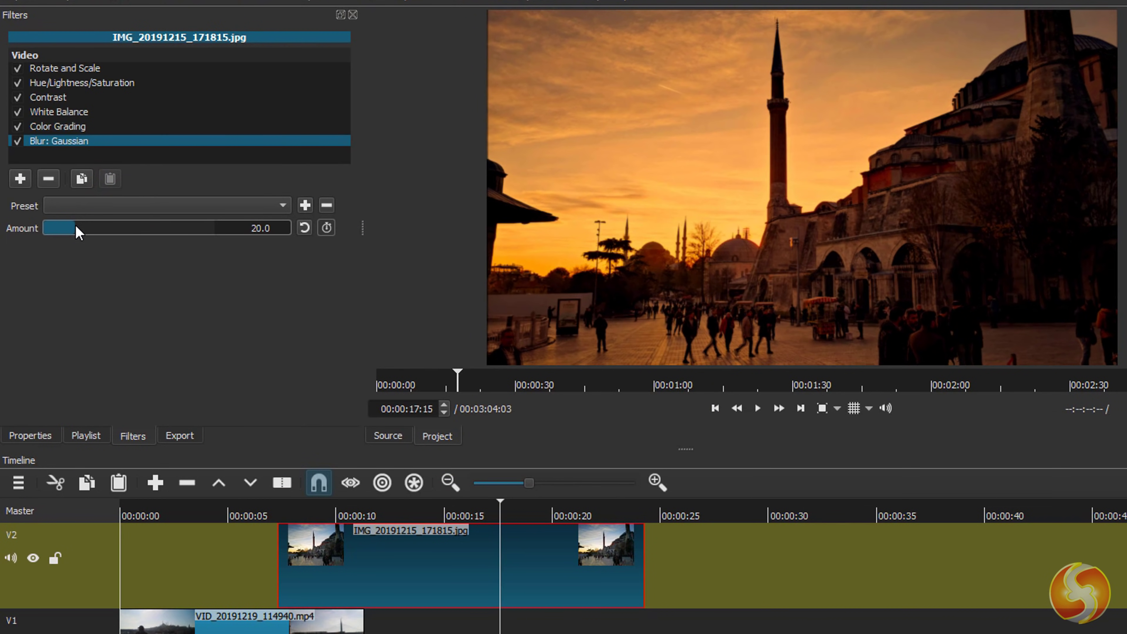
mouse_move(106, 227)
left_mouse_down()
mouse_move(130, 224)
mouse_move(95, 233)
left_mouse_up()
left_click(20, 179)
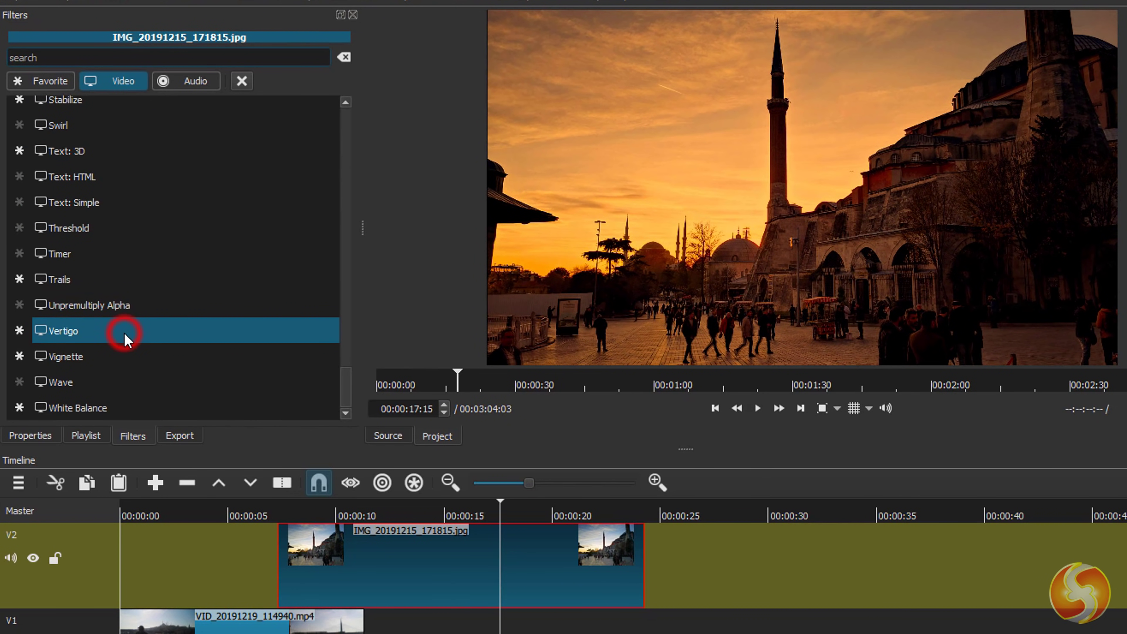
left_click(125, 340)
left_click_drag(44, 228, 129, 239)
Add Lens Correction with Correction at Center at 49.3 %.
left_click(20, 178)
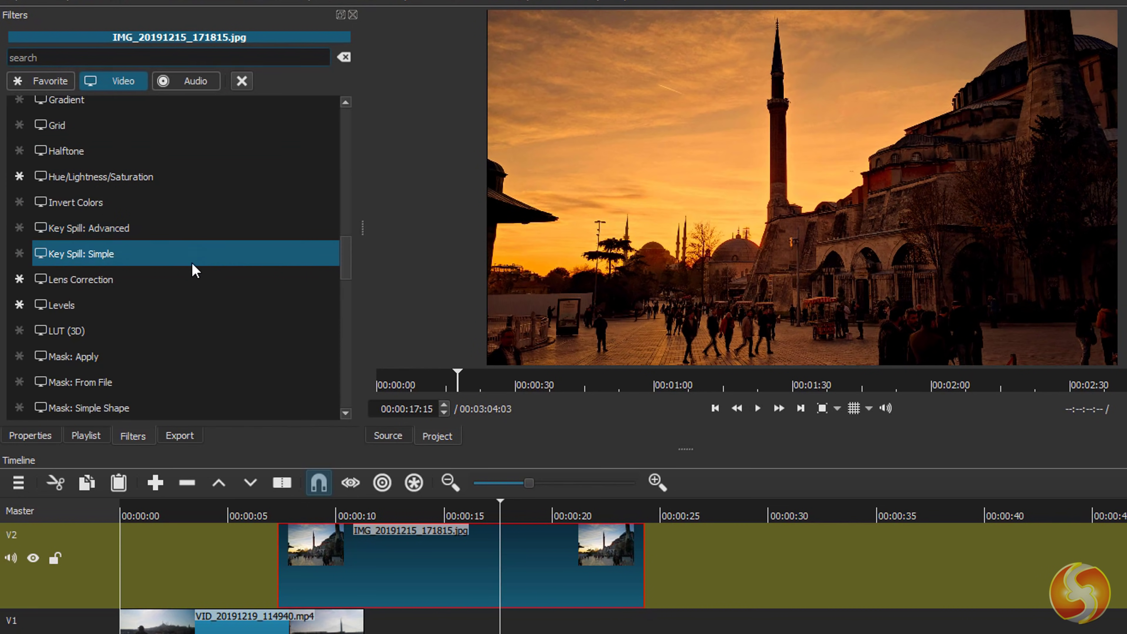
left_click(146, 279)
mouse_move(155, 271)
left_mouse_down()
mouse_move(167, 268)
mouse_move(158, 275)
left_mouse_up()
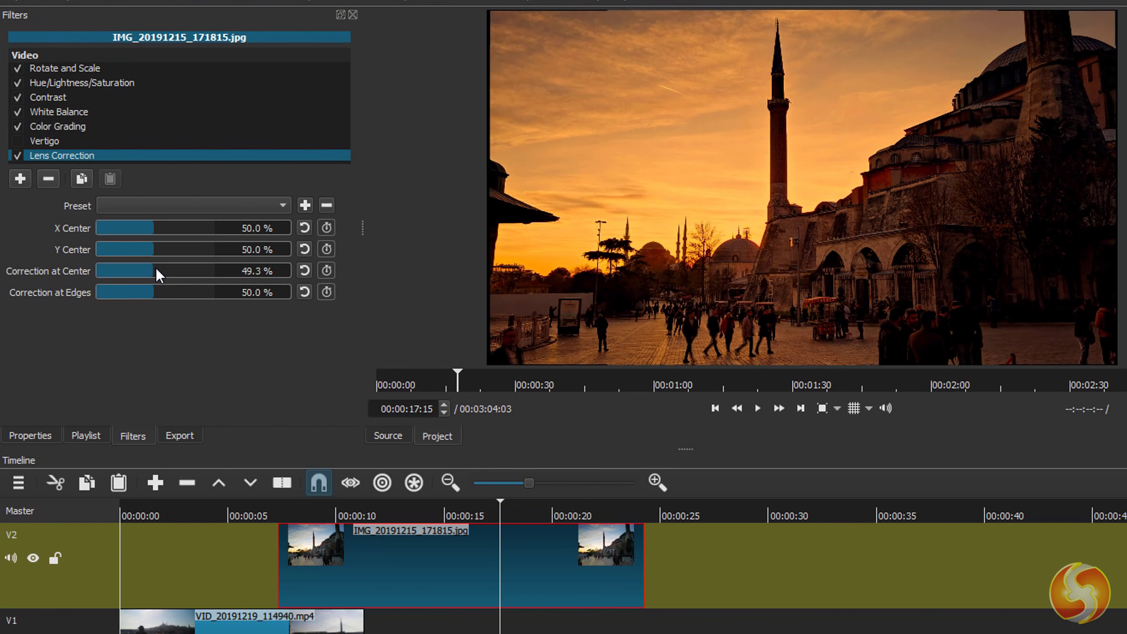
Add a yellow 3D 'Awesome' title, then shrink the 'Hello' text box and move it upper left.
key("f")
left_click(150, 160)
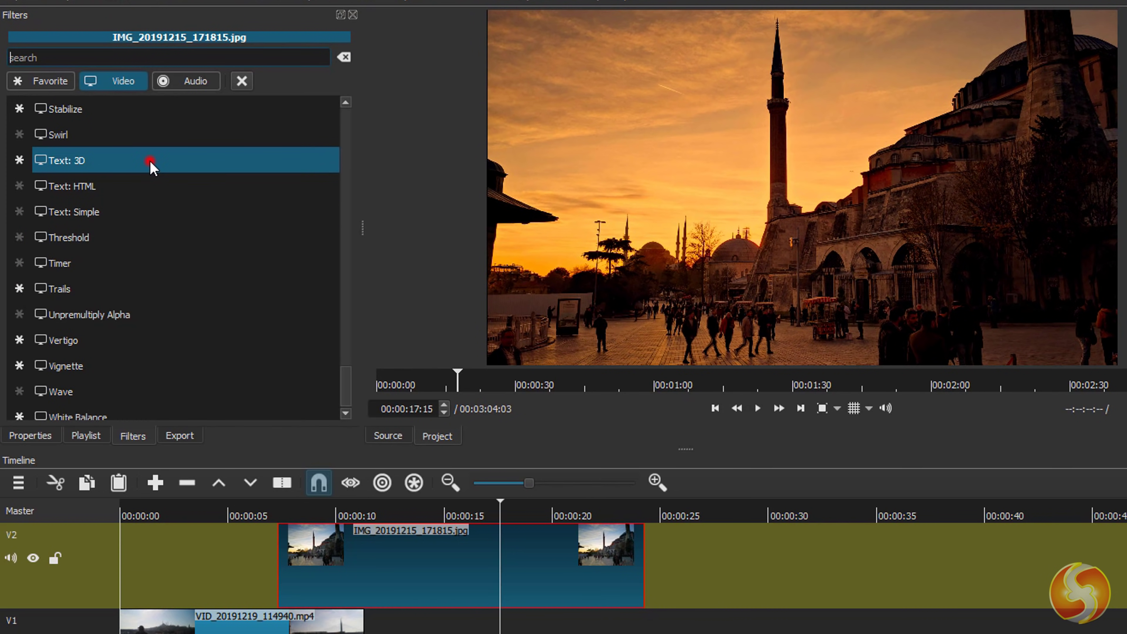
triple_click(126, 224)
type("Awesom")
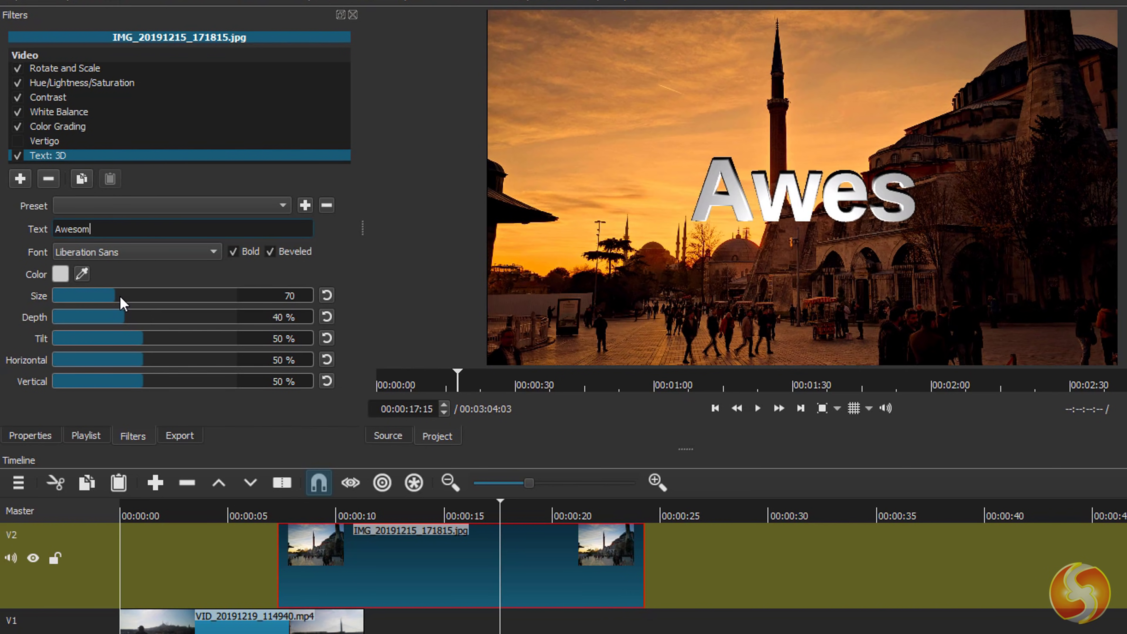
type("e")
left_click(60, 274)
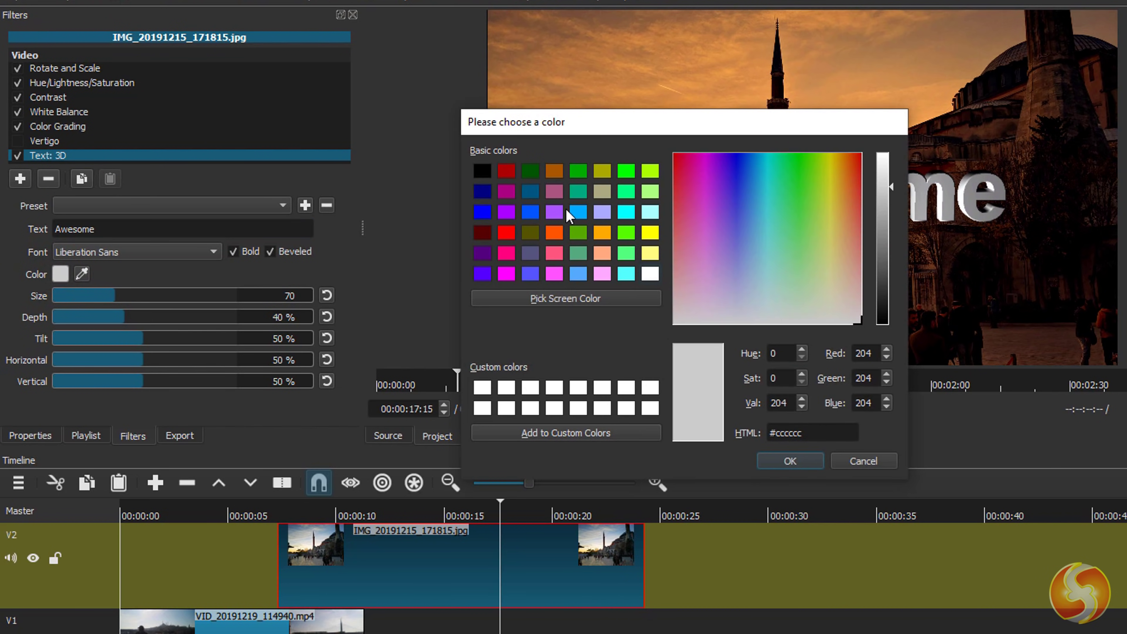
left_click(652, 235)
left_click(797, 461)
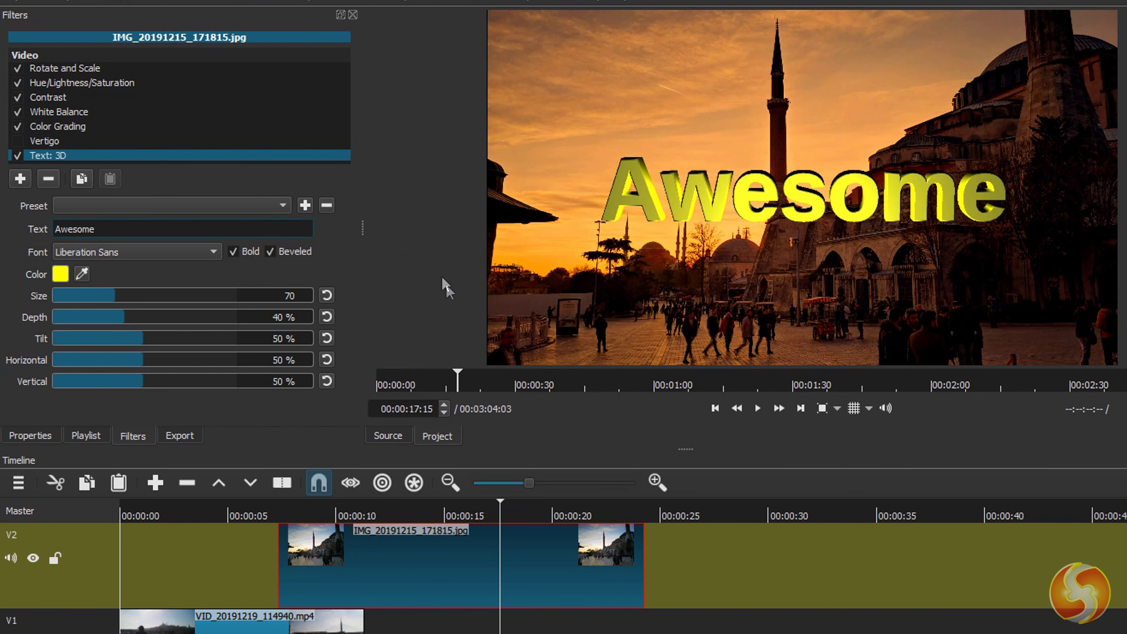
left_click_drag(114, 302, 109, 338)
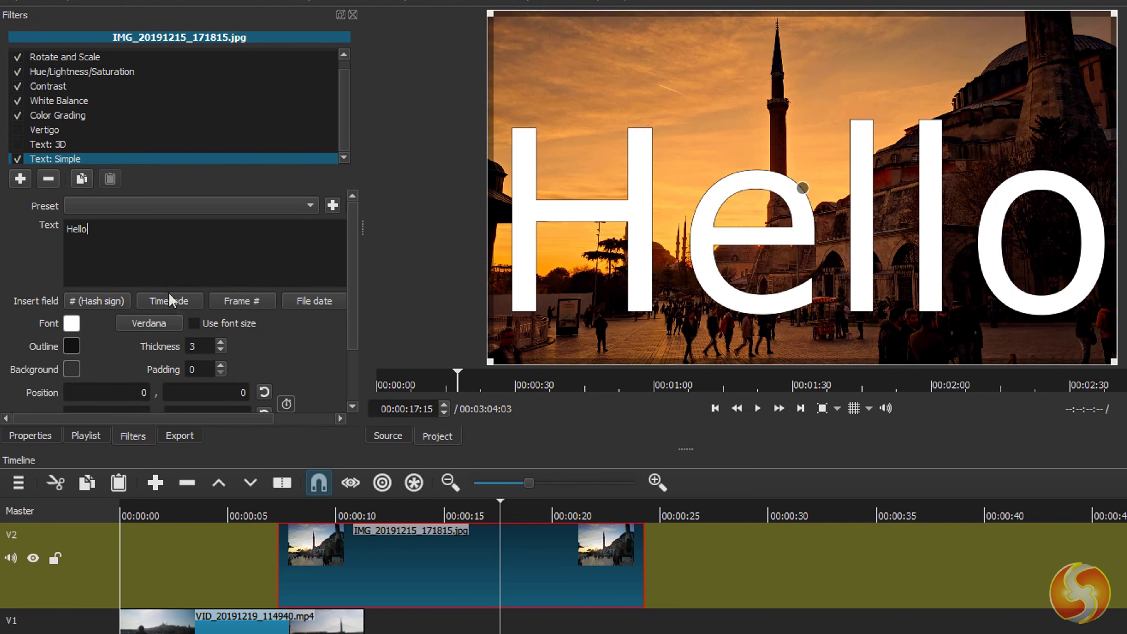
left_click_drag(491, 16, 757, 171)
left_click_drag(936, 269, 811, 182)
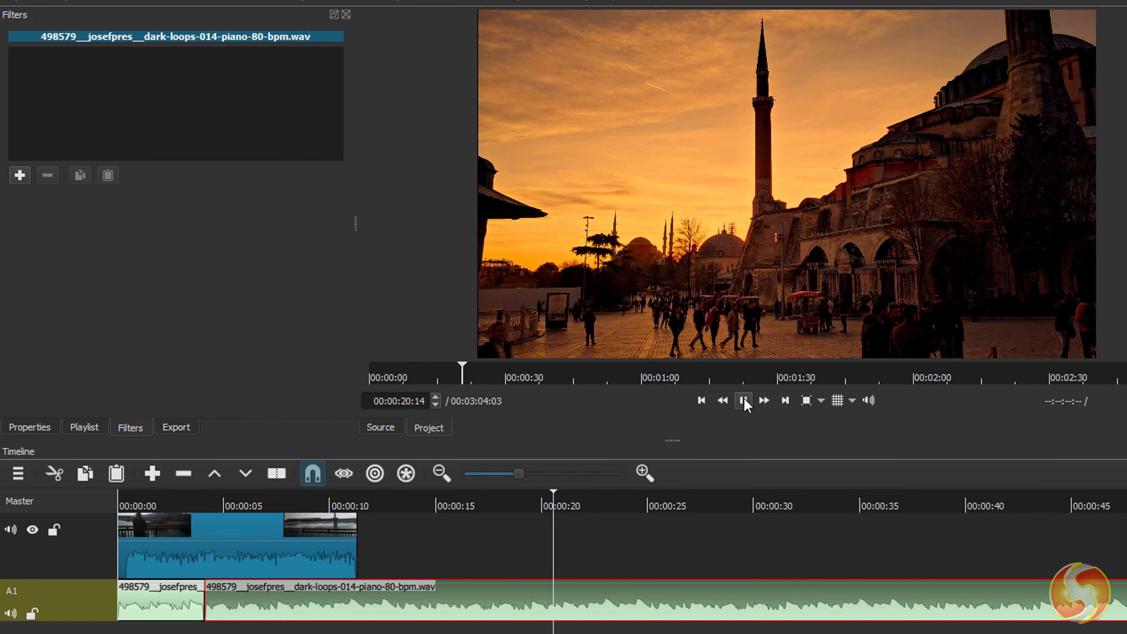
Add Gain / Volume to the music at 18.2 dB and play it back.
left_click(20, 176)
left_click(152, 258)
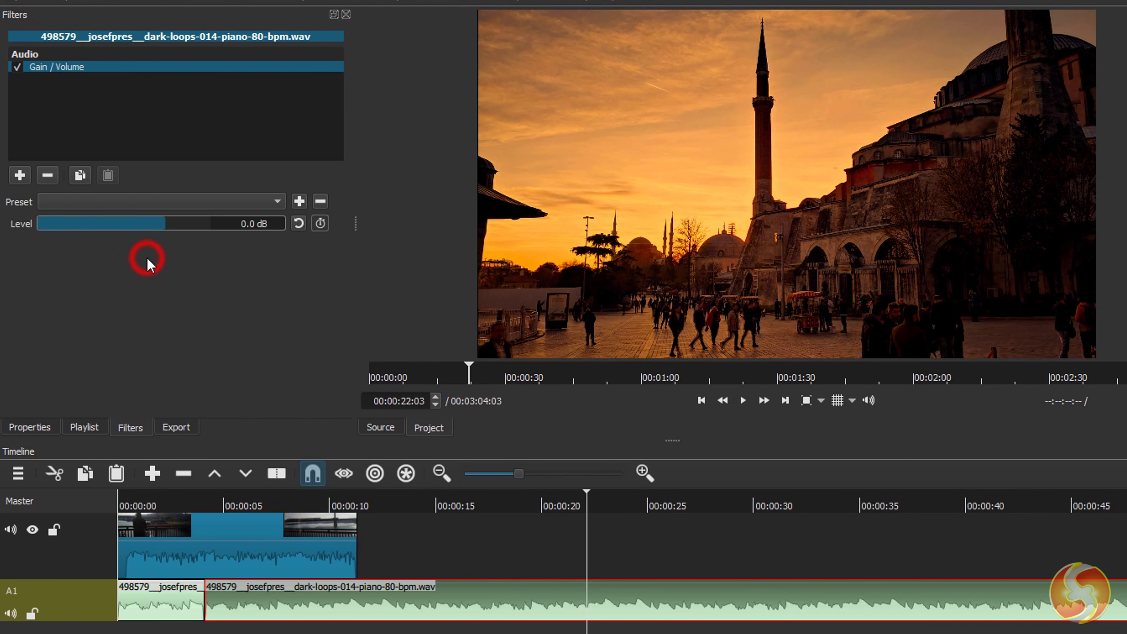
left_click_drag(169, 224, 203, 226)
left_click(743, 401)
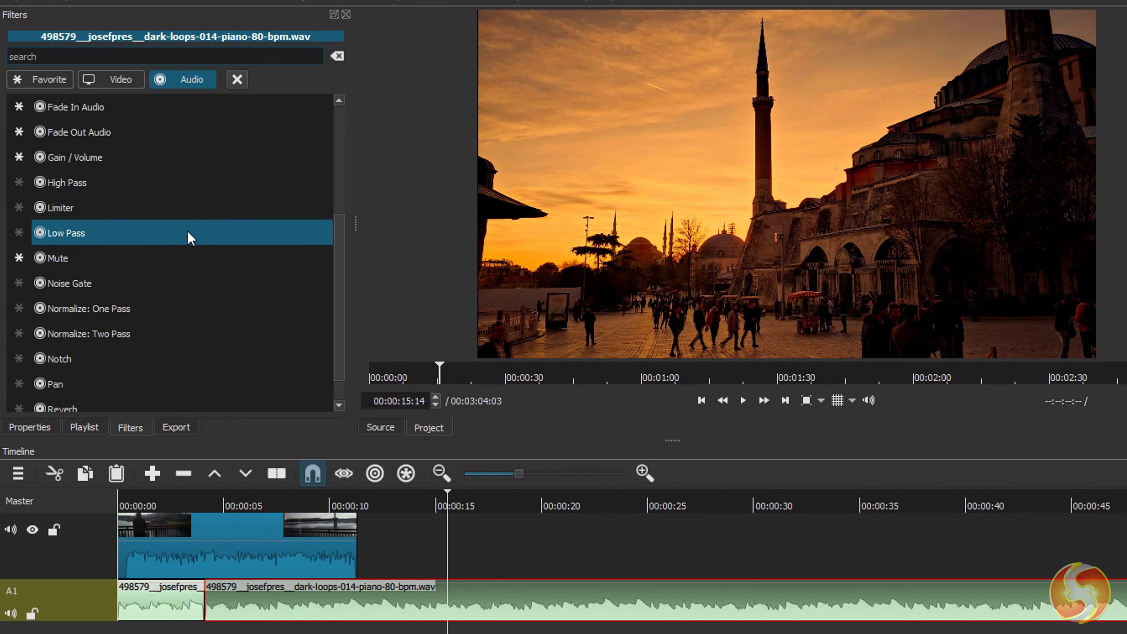
Try Low Pass and Compressor on the music, then add Reverb with lowered dry signal.
left_click(84, 240)
key("space")
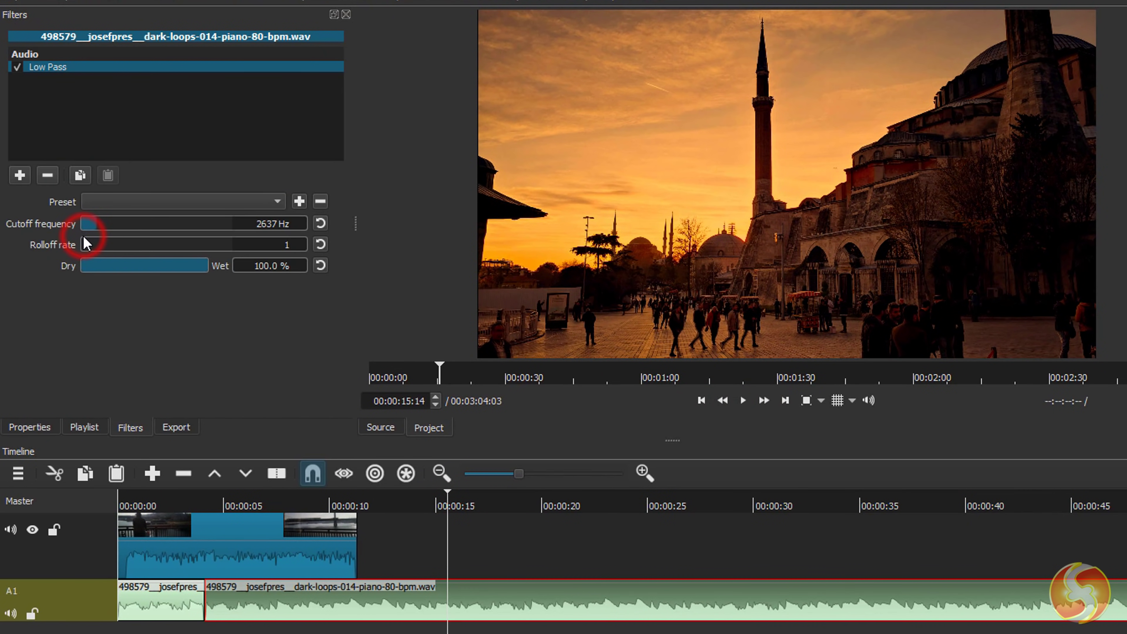
left_click_drag(84, 225, 86, 222)
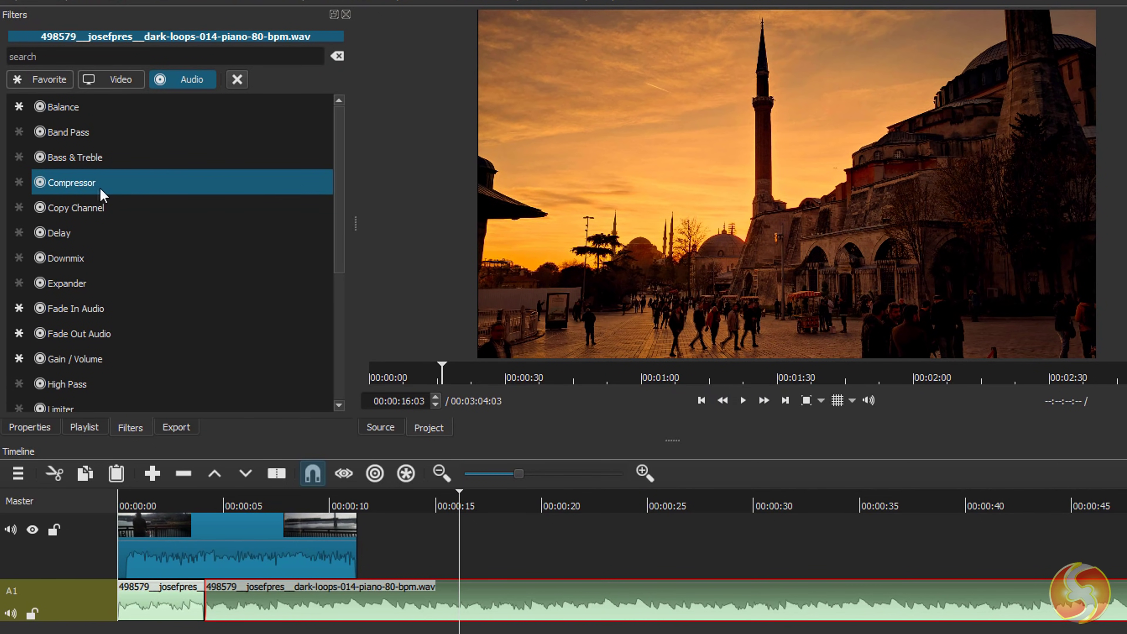
left_click(97, 189)
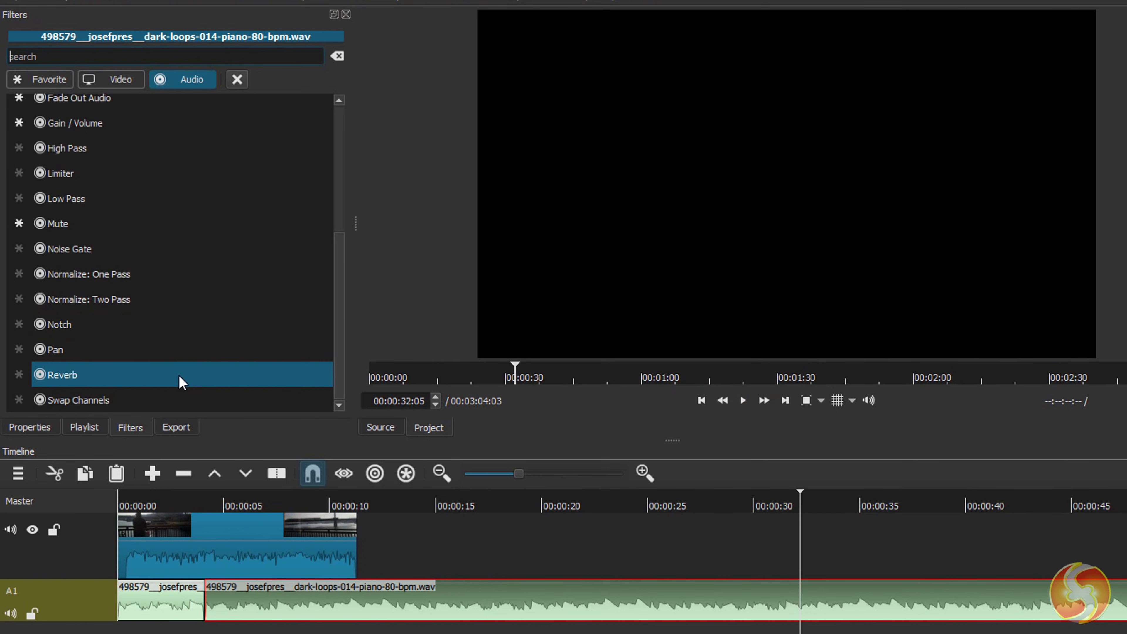
left_click(178, 374)
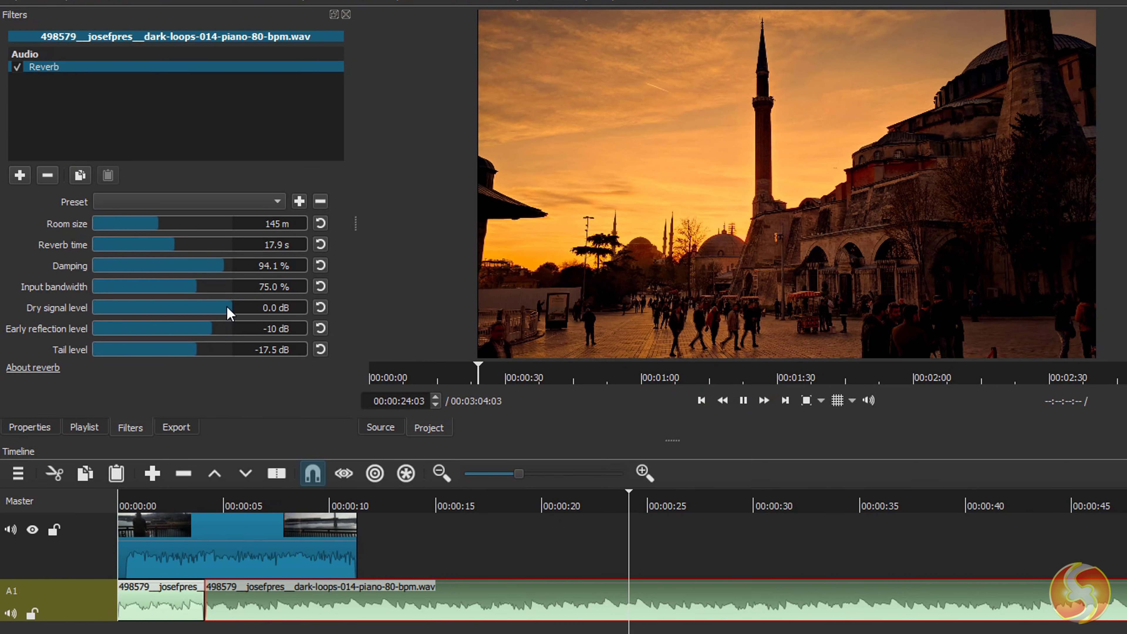
left_click_drag(226, 307, 156, 313)
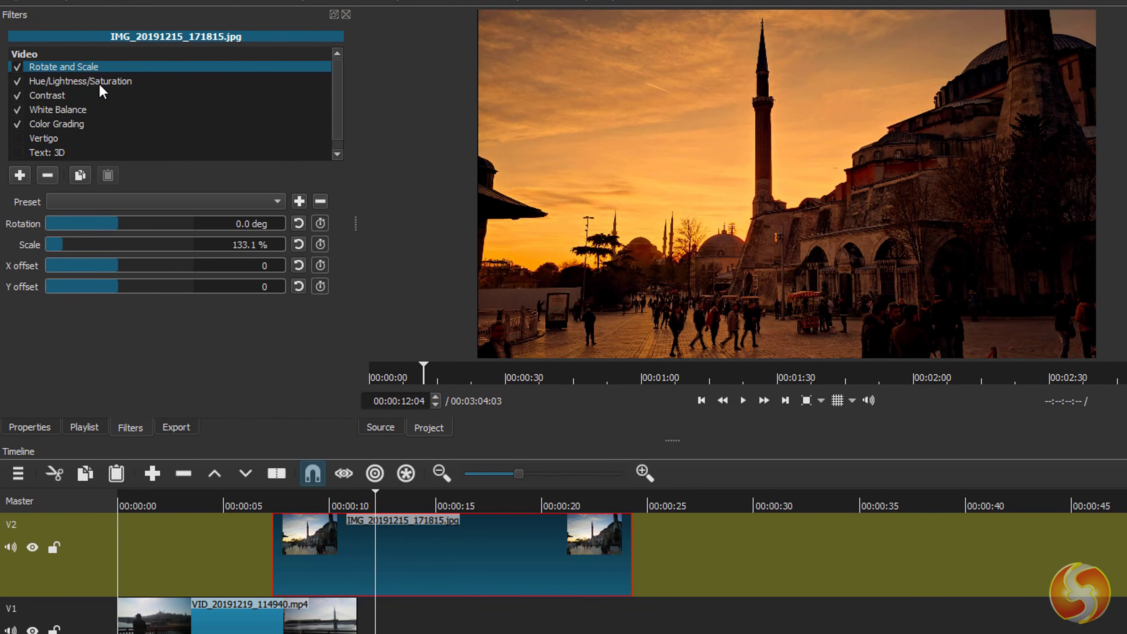
Compare the Hue/Lightness/Saturation, Contrast and White Balance settings, leaving Hue/Lightness/Saturation off.
left_click(100, 85)
left_click(74, 96)
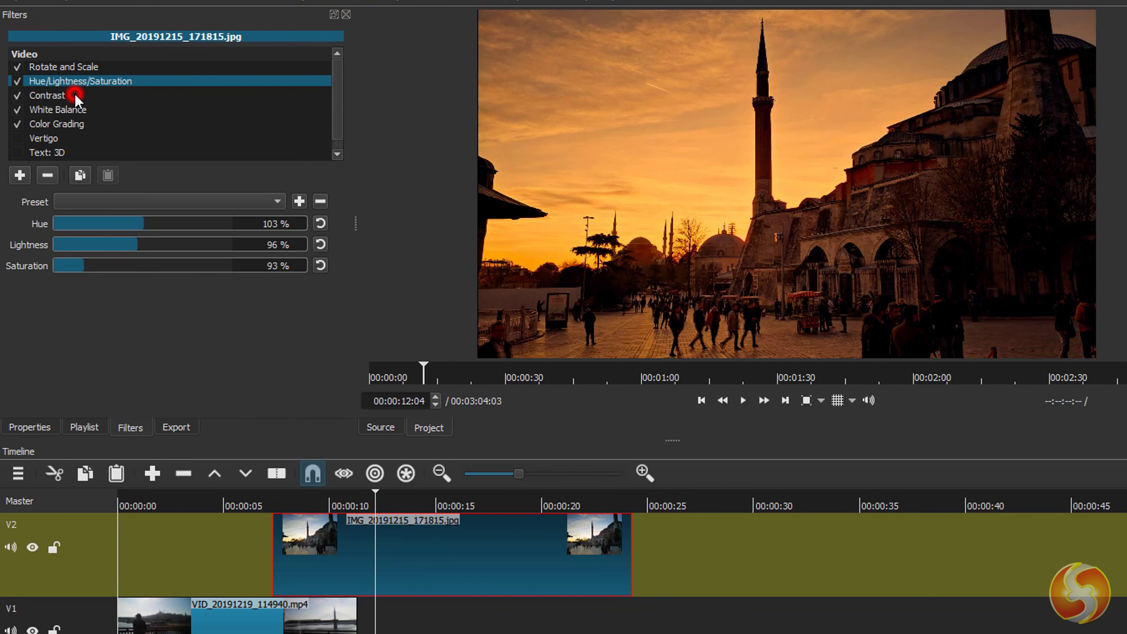
left_click(82, 110)
left_click(20, 82)
left_click(17, 81)
left_click(19, 81)
left_click(17, 81)
Toggle White Balance and Color Grading to compare, then remove Color Grading.
left_click(18, 95)
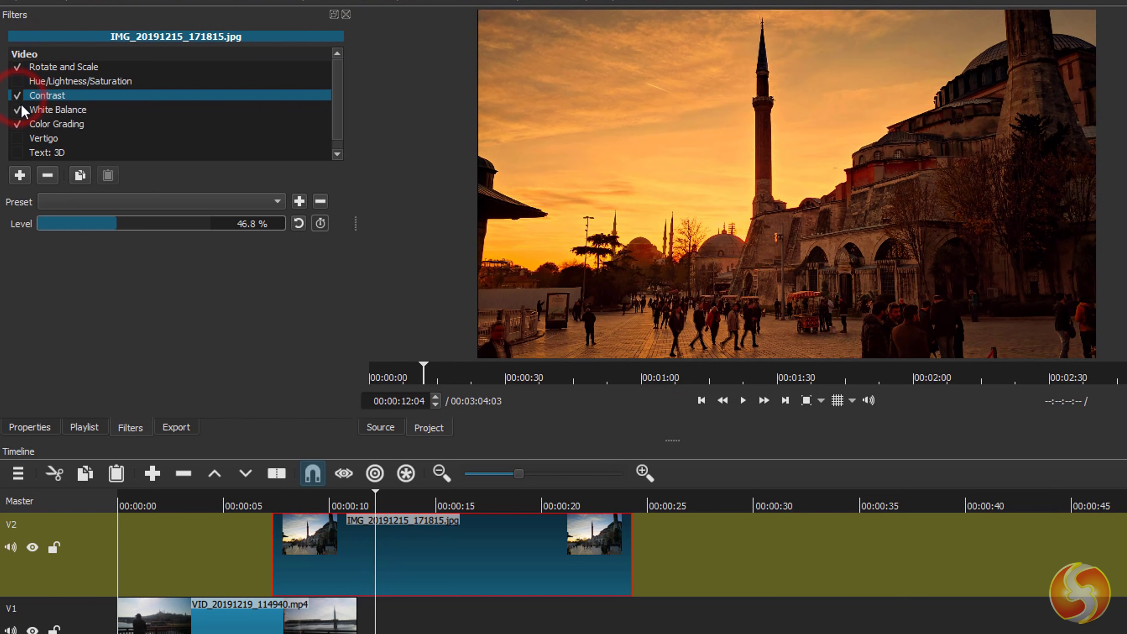
left_click(18, 110)
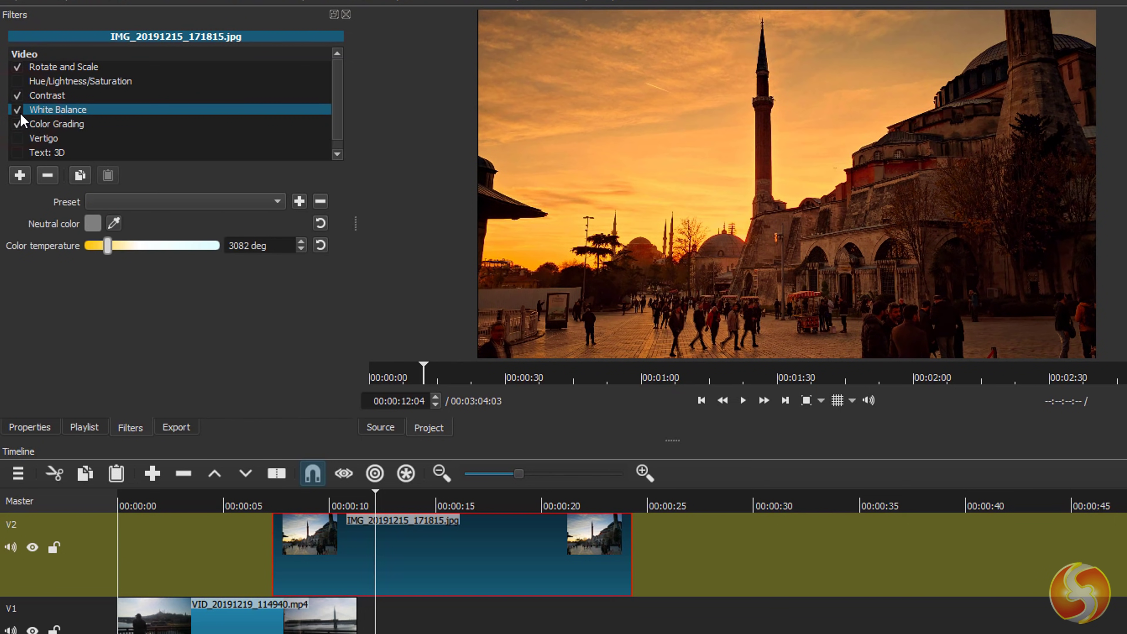
left_click(18, 124)
left_click(17, 124)
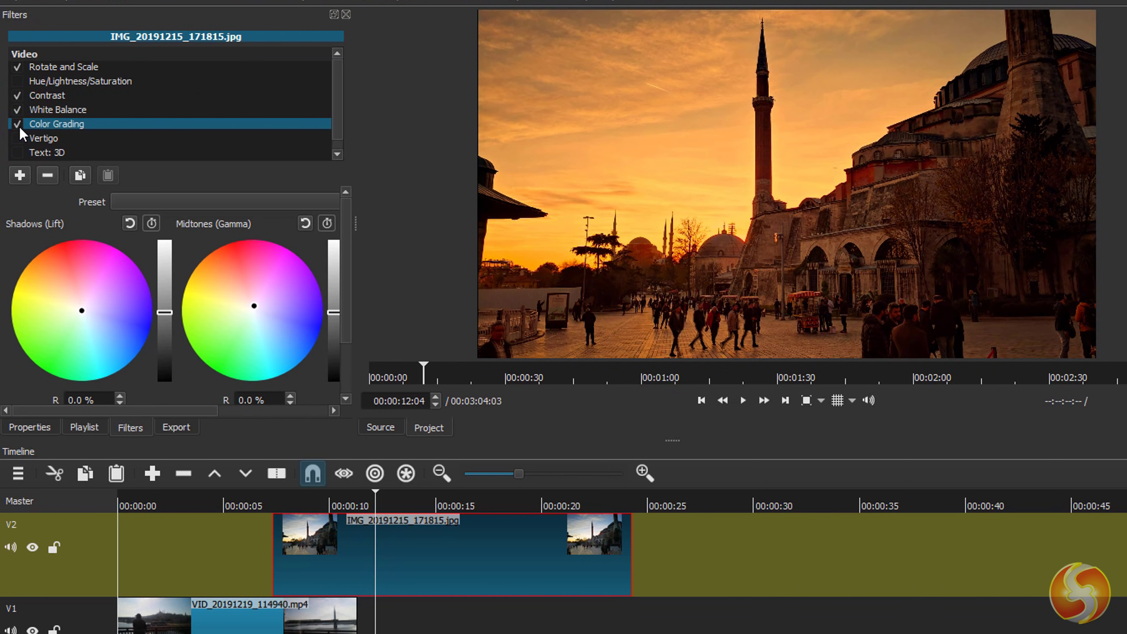
left_click(48, 176)
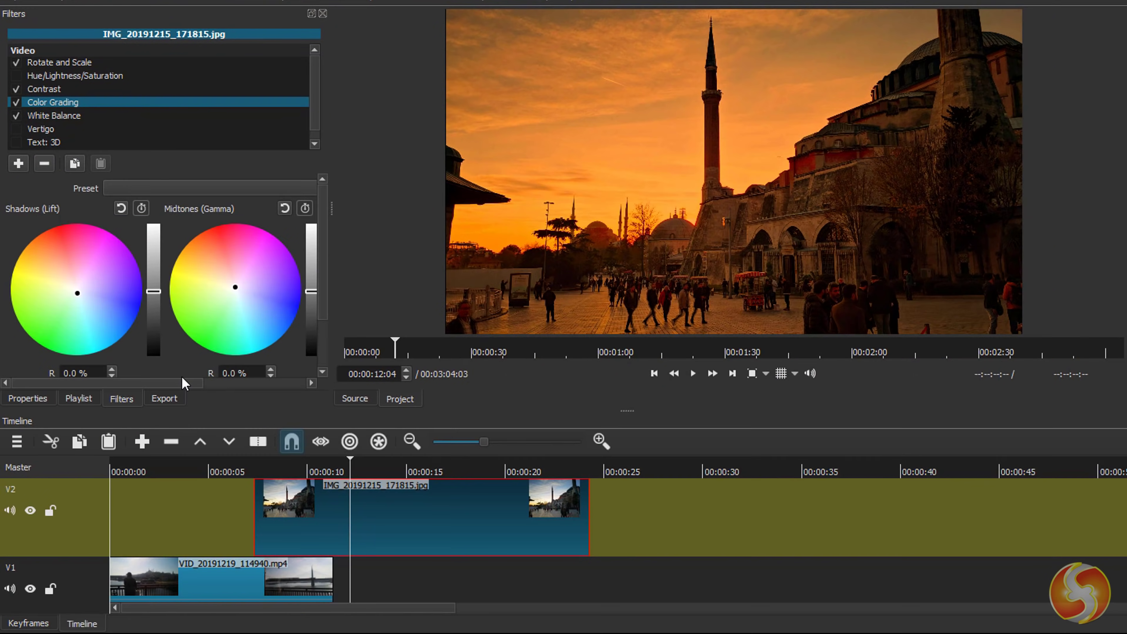
Turn on keyframing for the Color Grading Midtones and Highlights wheels and enlarge the keyframes area.
left_click_drag(183, 381, 293, 397)
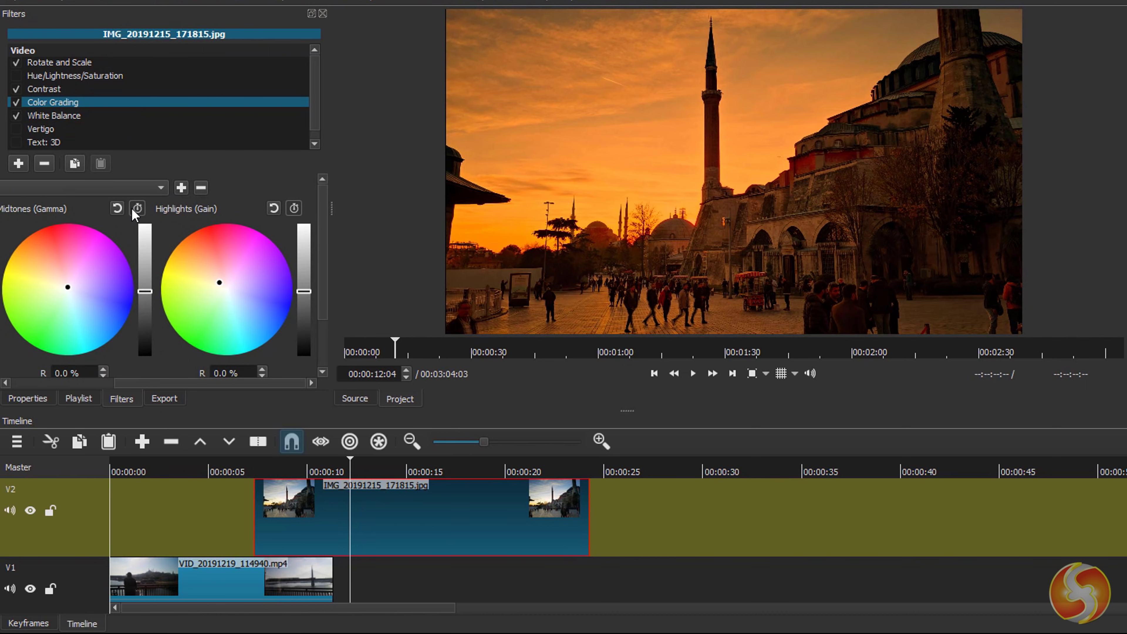
left_click(138, 209)
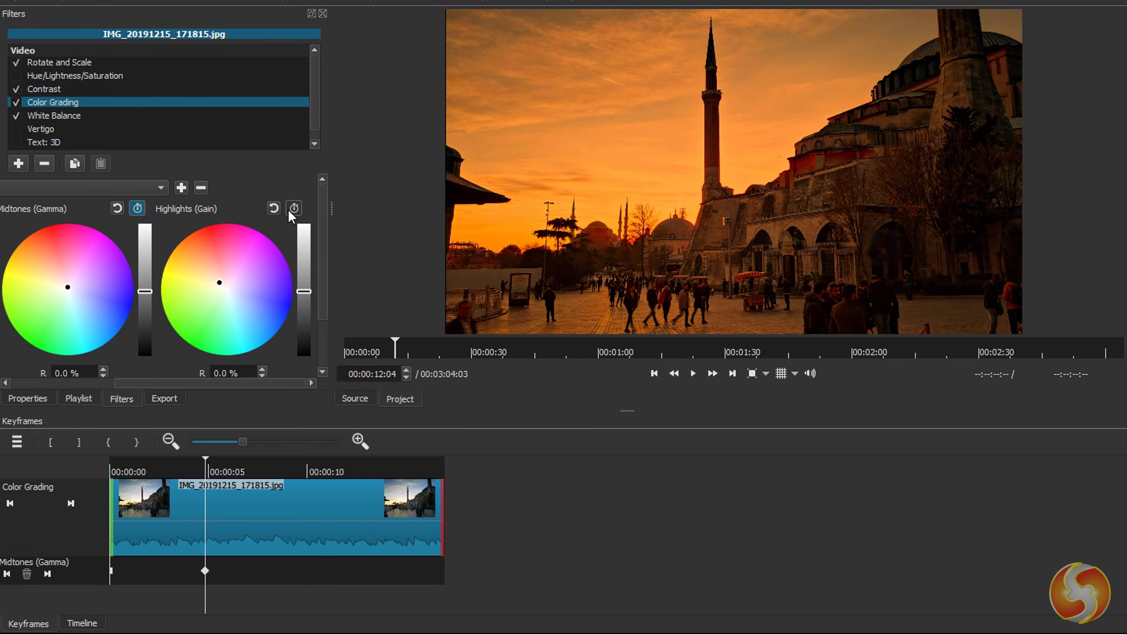
left_click(294, 209)
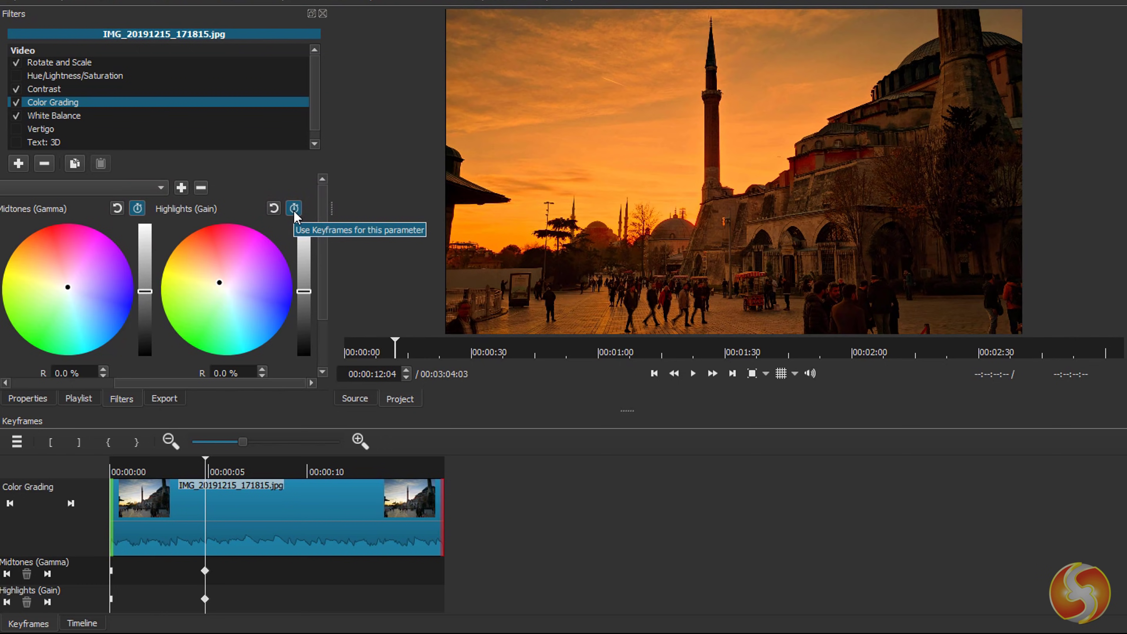
left_click_drag(635, 411, 627, 341)
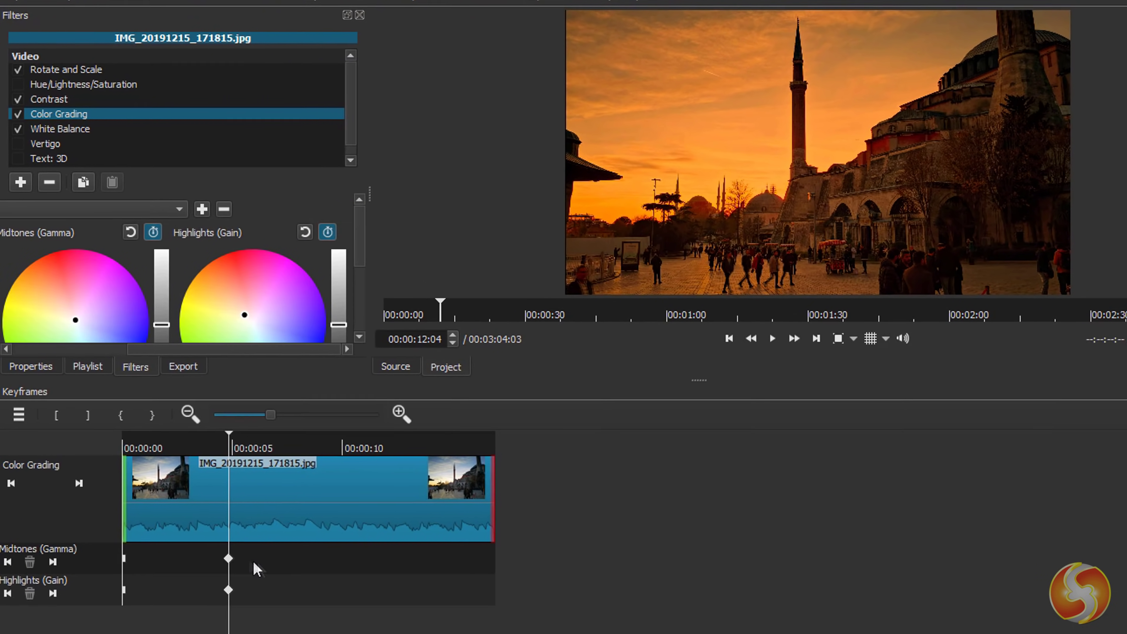
Add a warmer Highlights keyframe and position it at 00:00:09:00.
left_click_drag(234, 450, 362, 464)
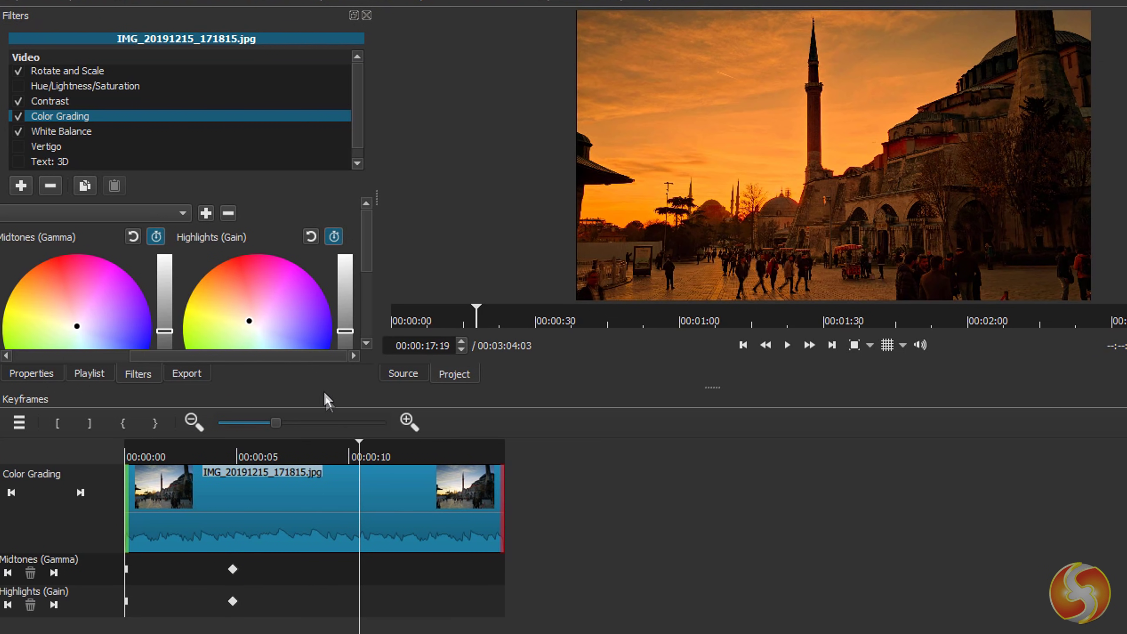
mouse_move(252, 320)
left_mouse_down()
mouse_move(281, 319)
mouse_move(255, 325)
left_mouse_up()
left_click_drag(234, 610, 201, 609)
left_click_drag(359, 609, 327, 613)
Preview the grading change up to 19:02 and compare the Contrast filter with Color Grading.
left_click(787, 346)
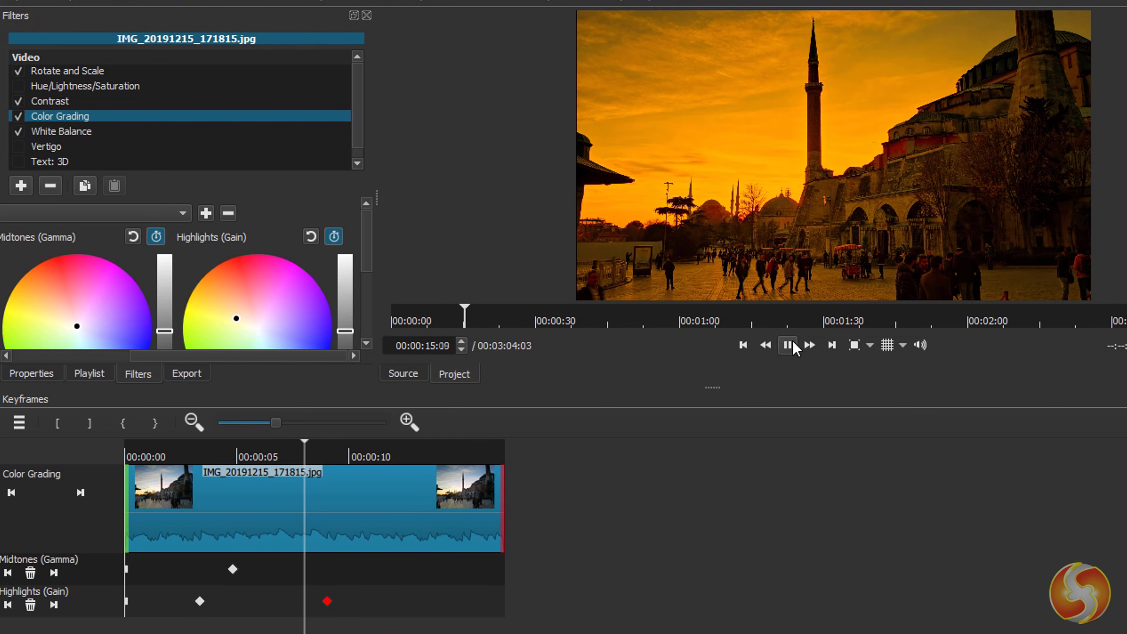
left_click(789, 346)
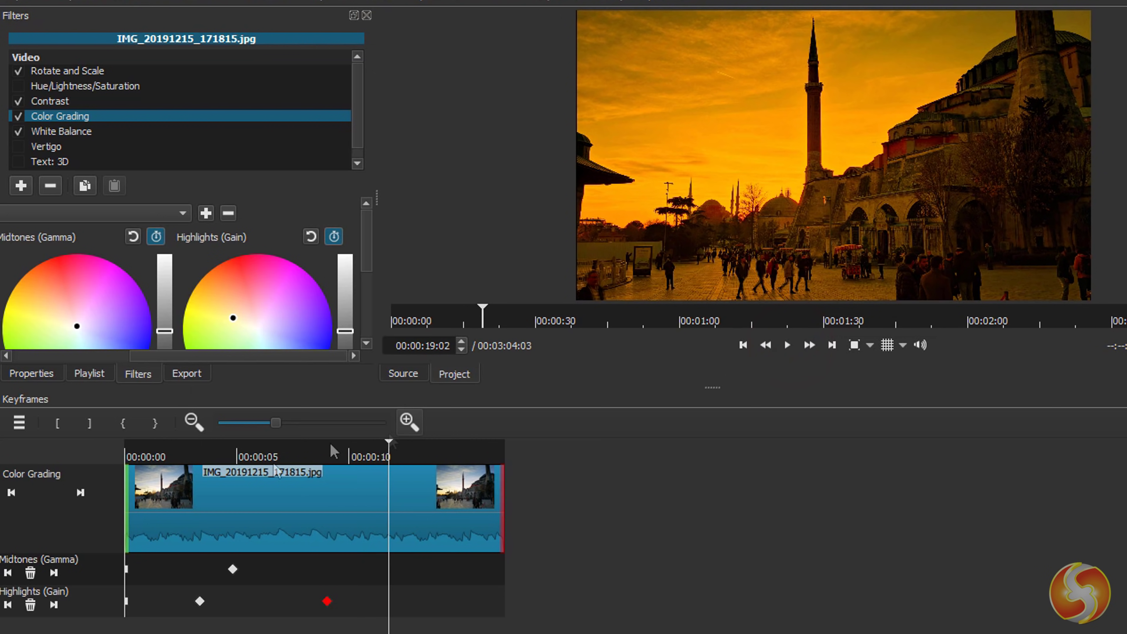
left_click(128, 101)
left_click(127, 118)
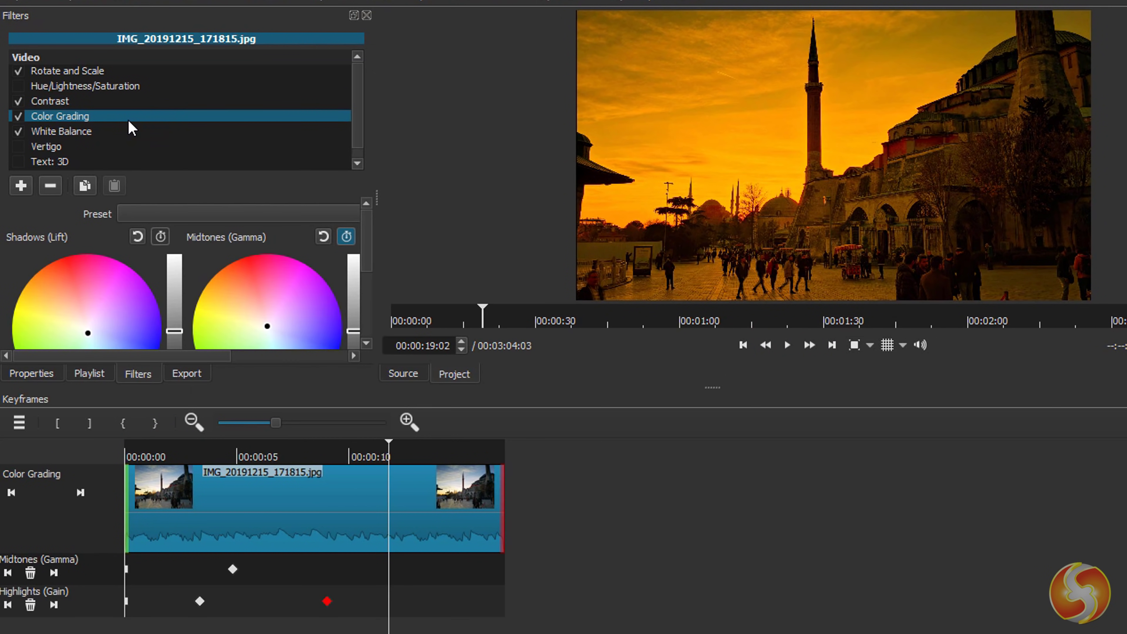
left_click(117, 101)
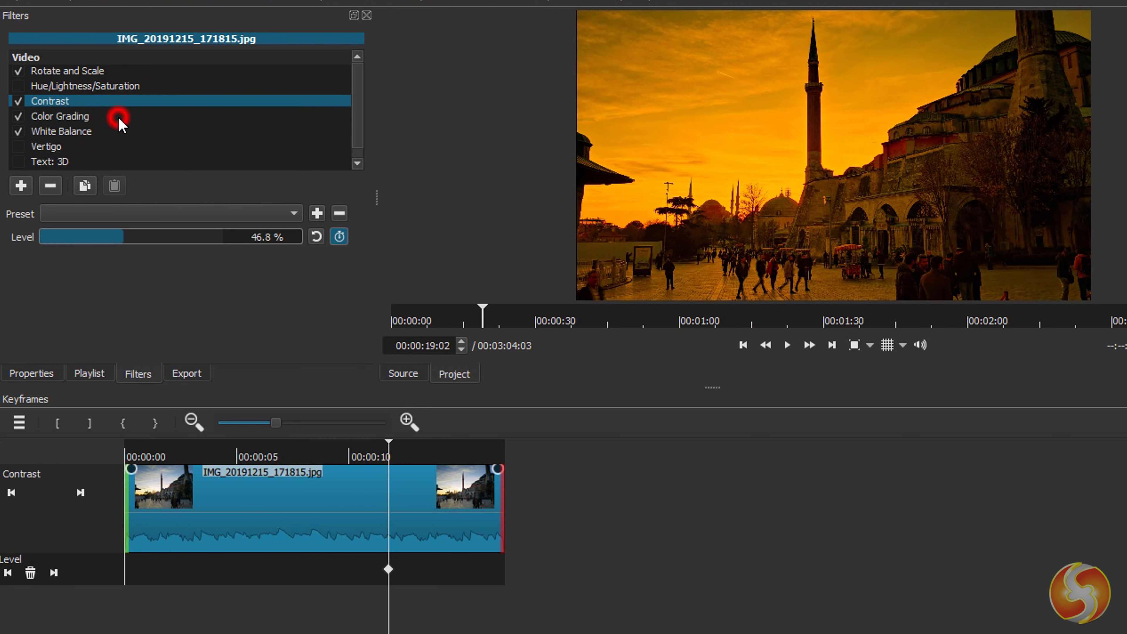
left_click(119, 117)
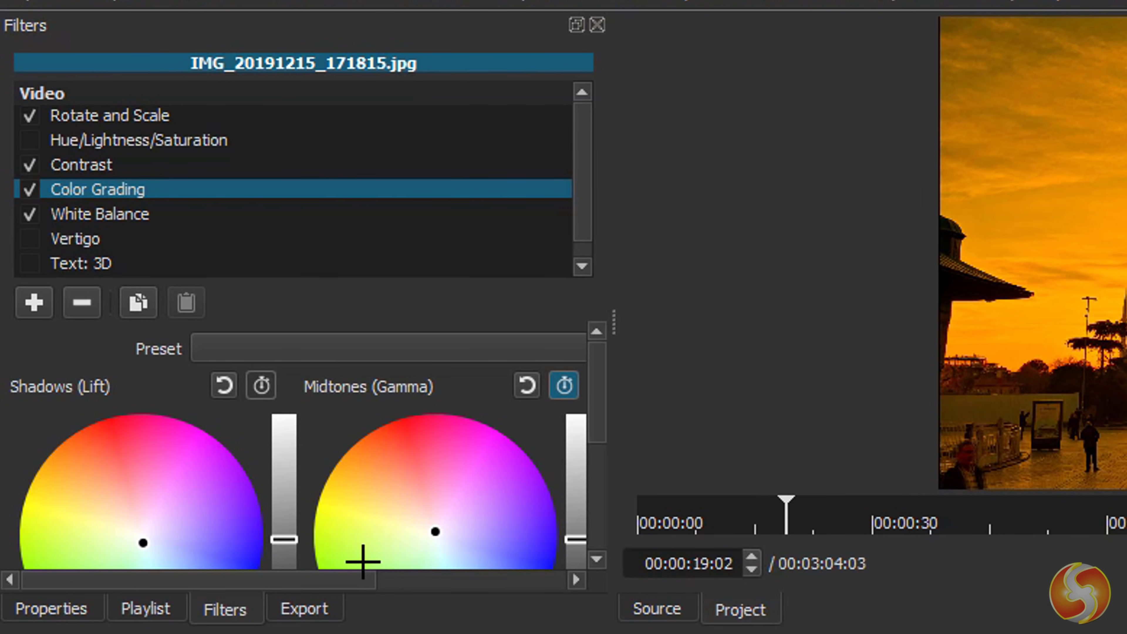
Browse the export presets and choose the YouTube preset.
left_click(328, 611)
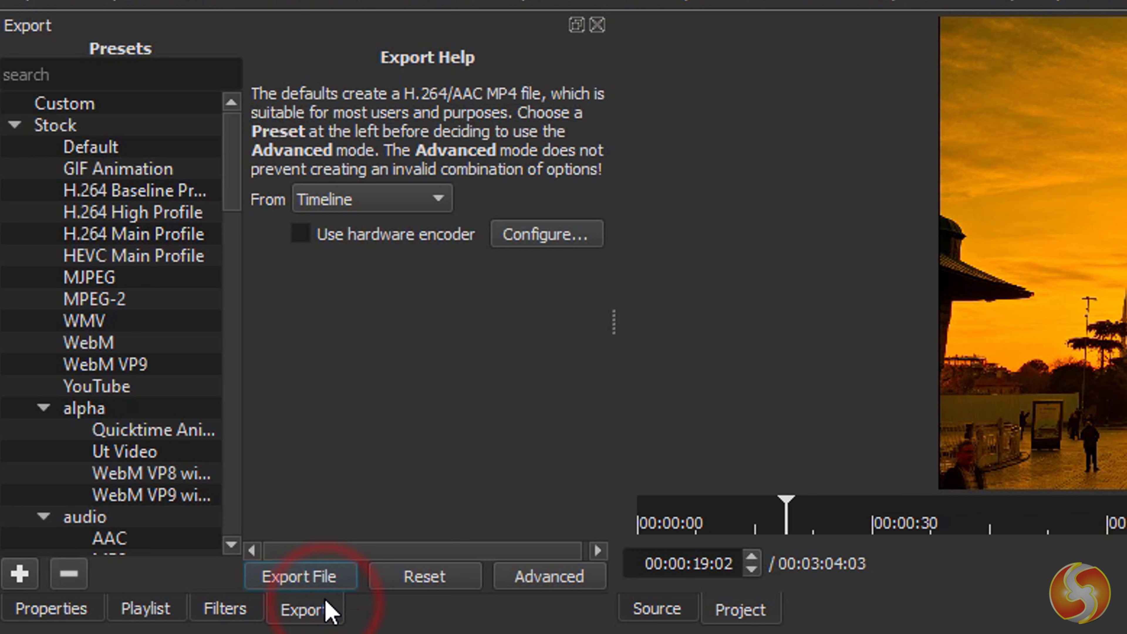
left_click(102, 170)
left_click(102, 234)
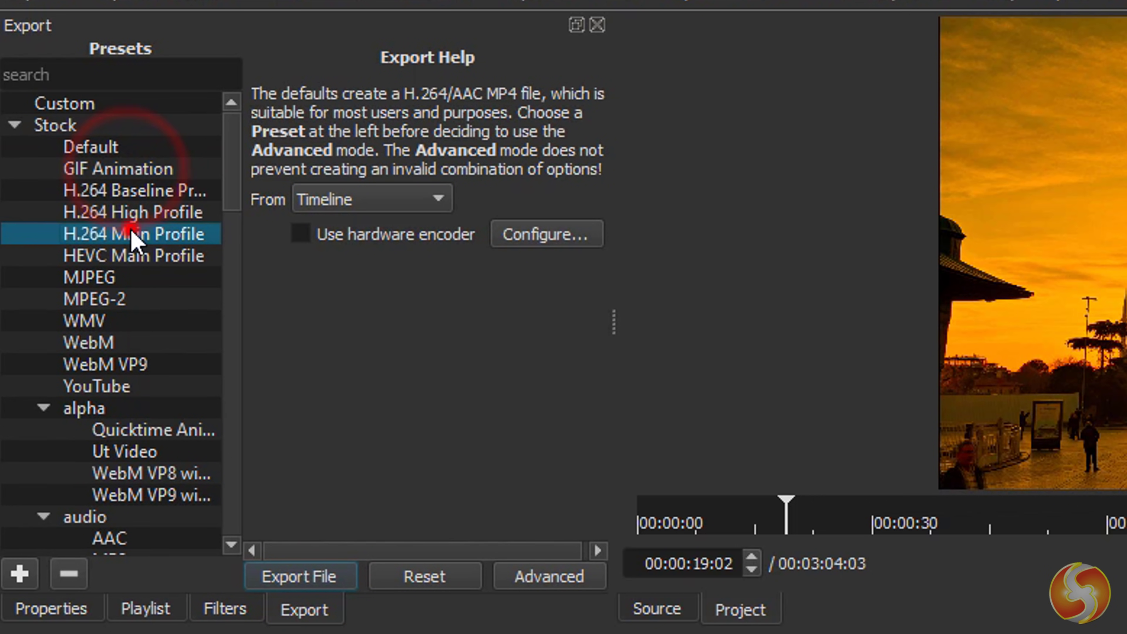
left_click(116, 299)
left_click(105, 343)
left_click(104, 365)
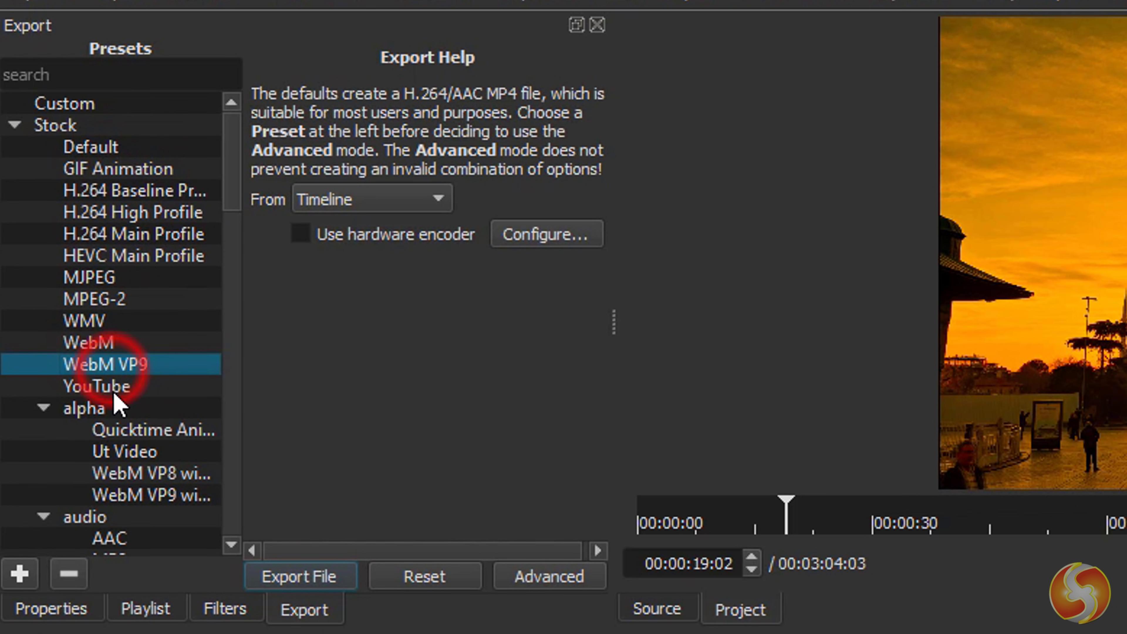
left_click(102, 387)
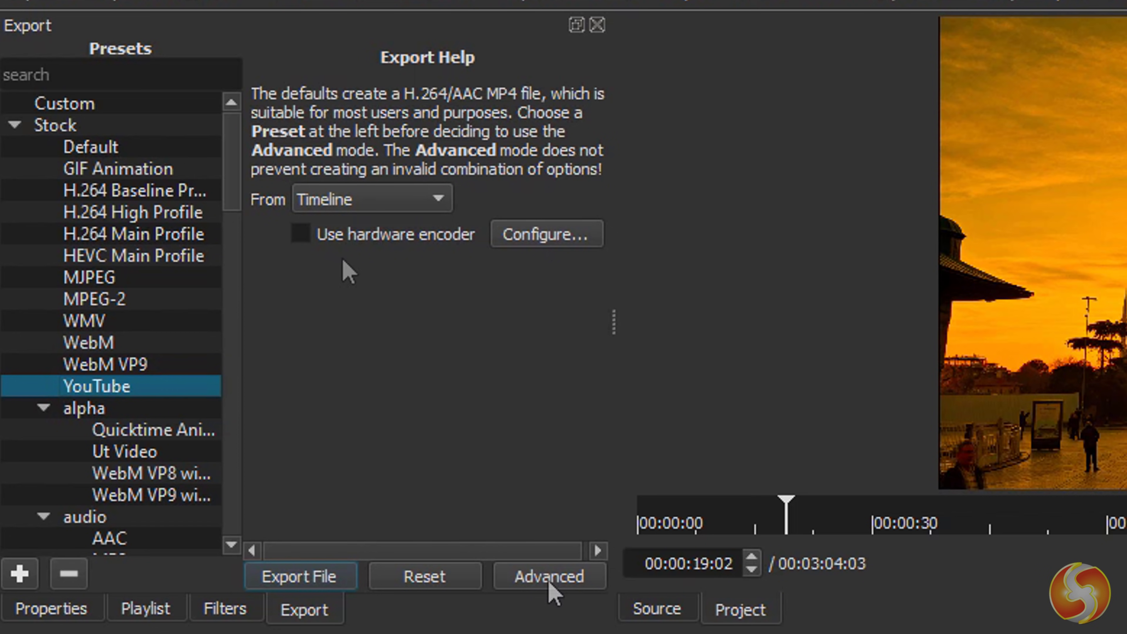
Review the advanced export options: 1920 width, frame rate, libx264 codec, and 384k AAC audio.
left_click(558, 575)
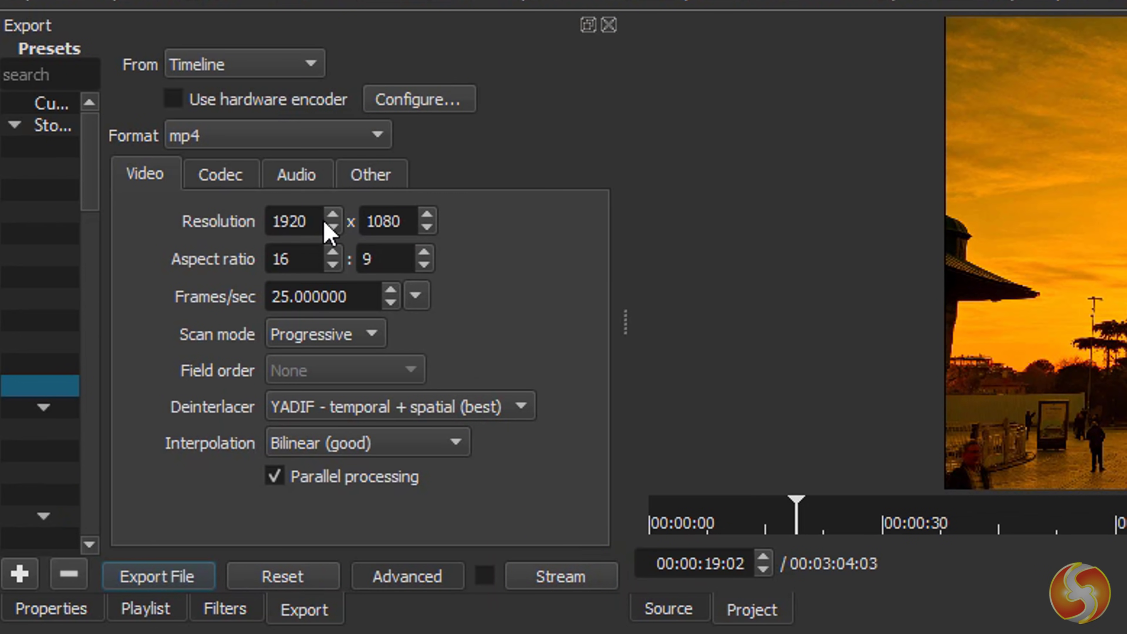
double_click(297, 222)
left_click(387, 302)
left_click(220, 174)
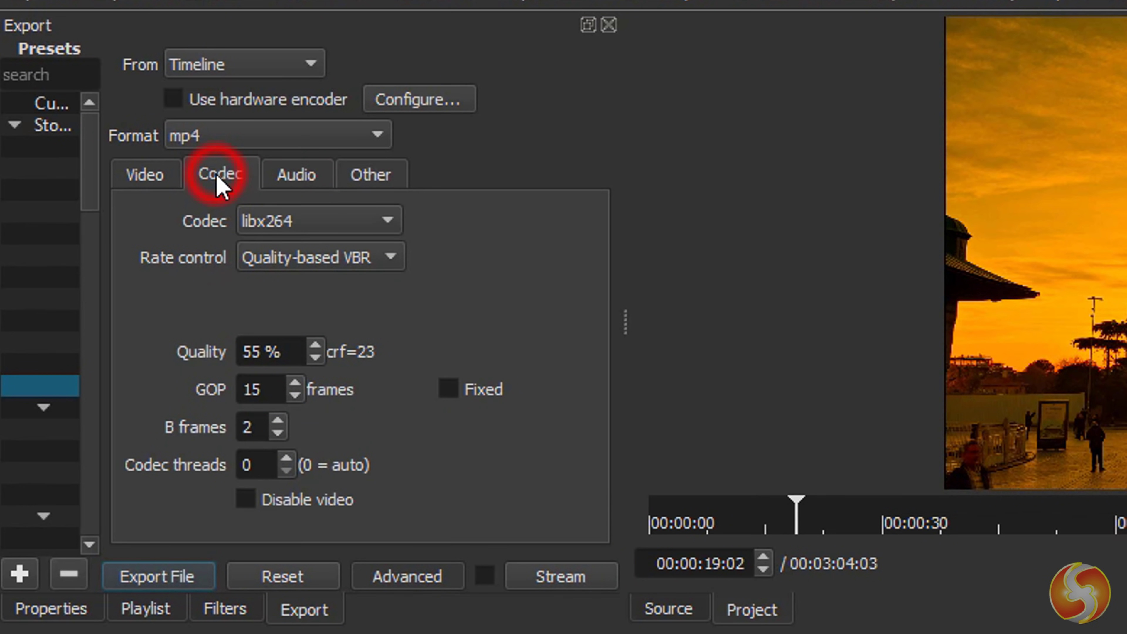
left_click(309, 173)
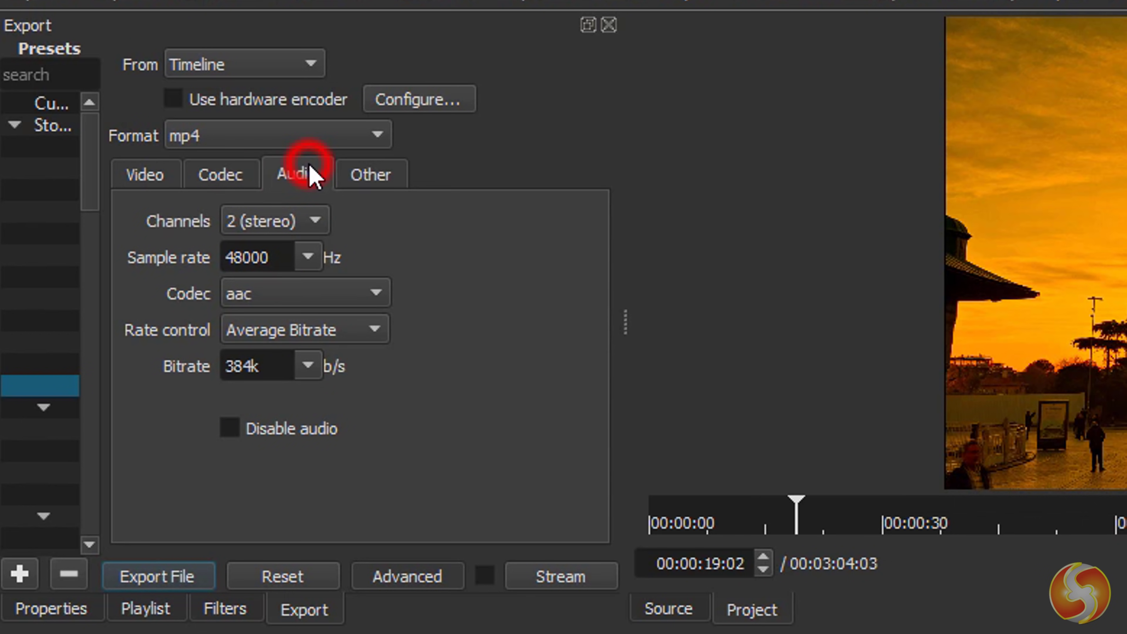